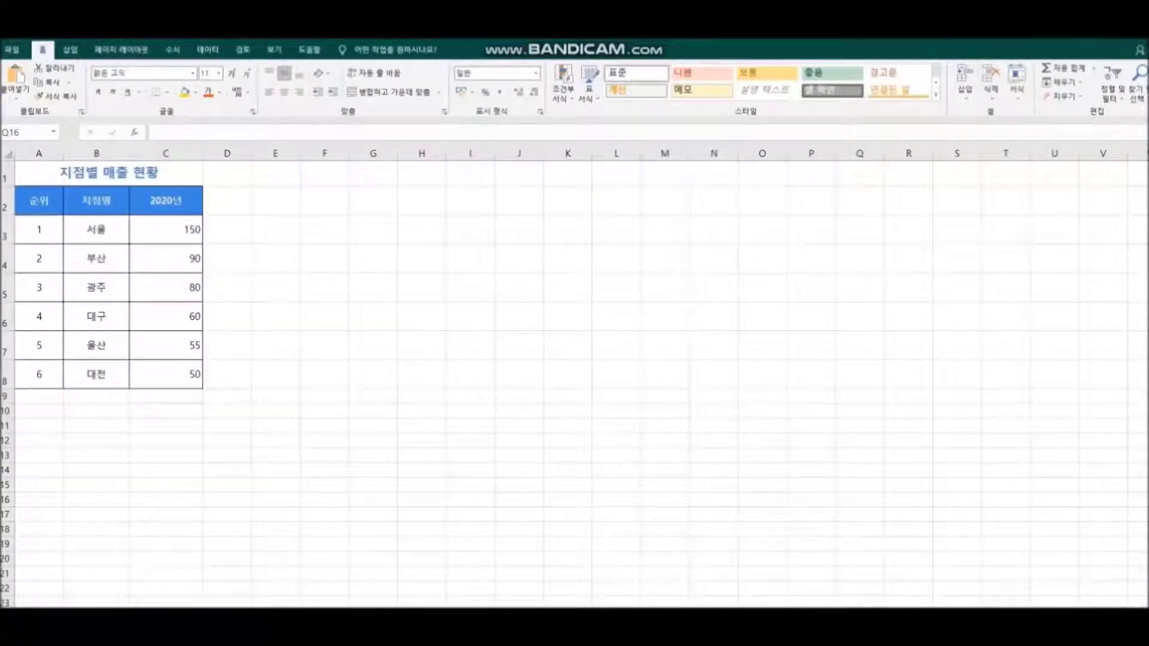
Insert a 2-D clustered column chart from A2:C8 and place it enlarged beside the table, spanning about columns E to M.
left_click_drag(27, 200, 174, 373)
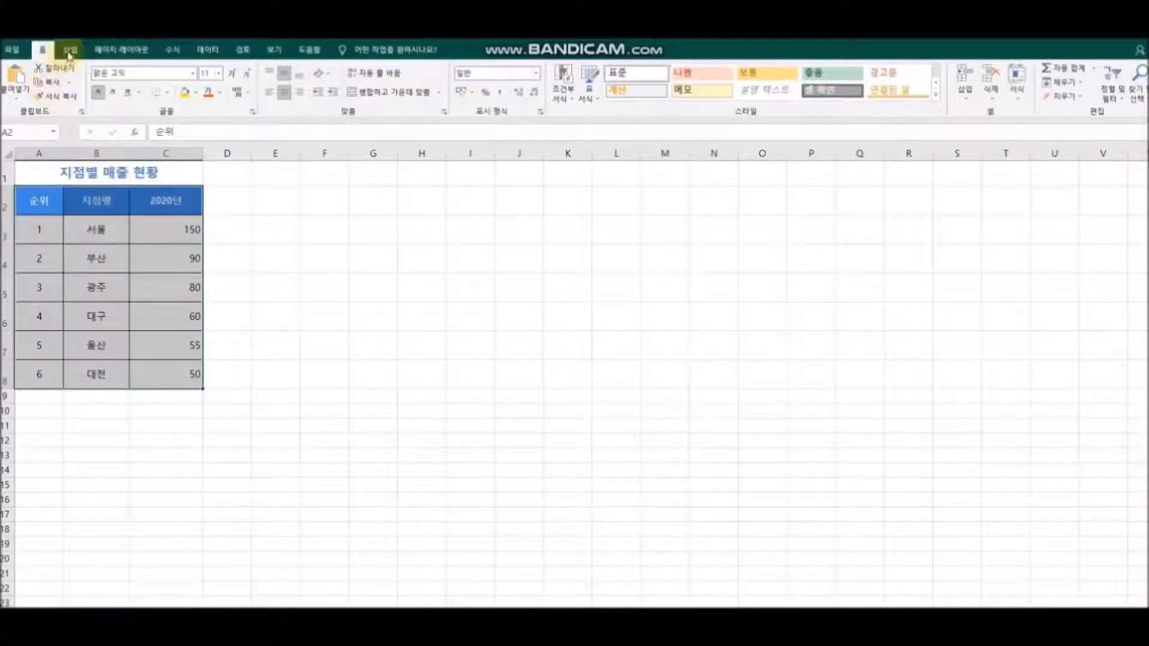
left_click(70, 49)
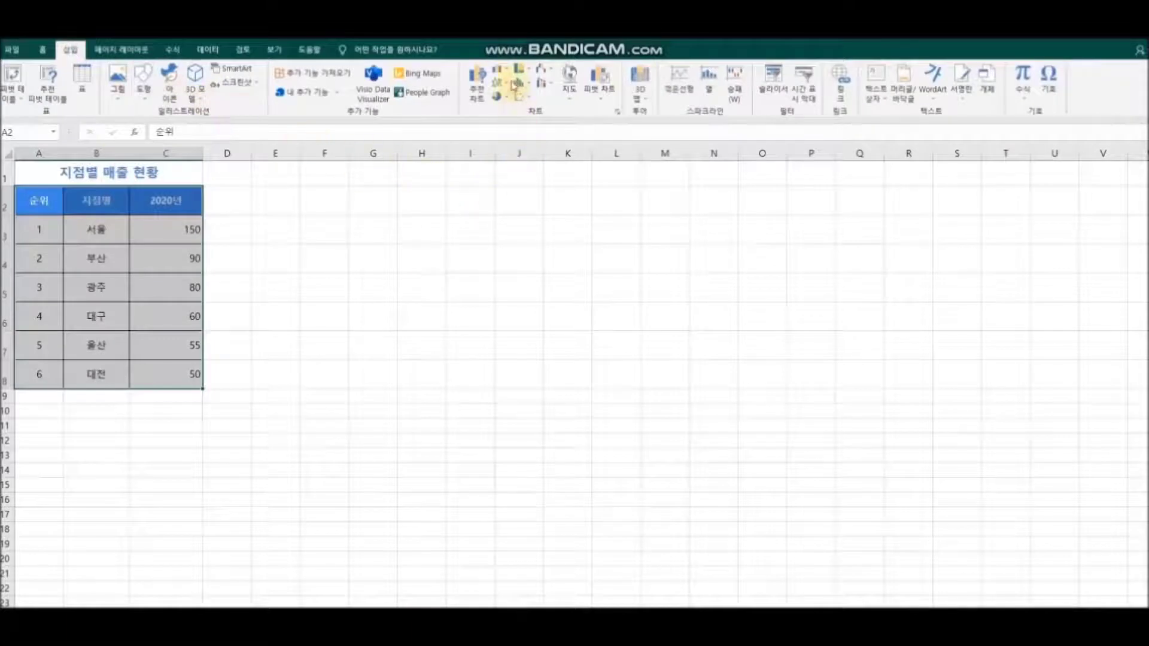
left_click(510, 70)
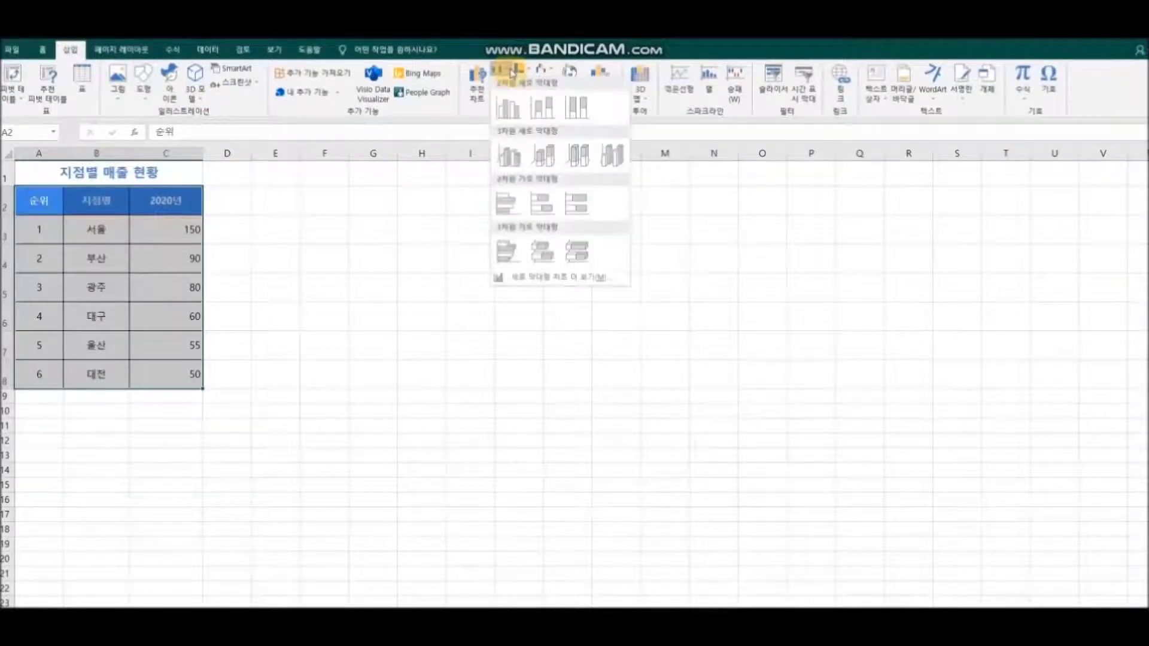
left_click(508, 108)
left_click_drag(503, 299, 328, 182)
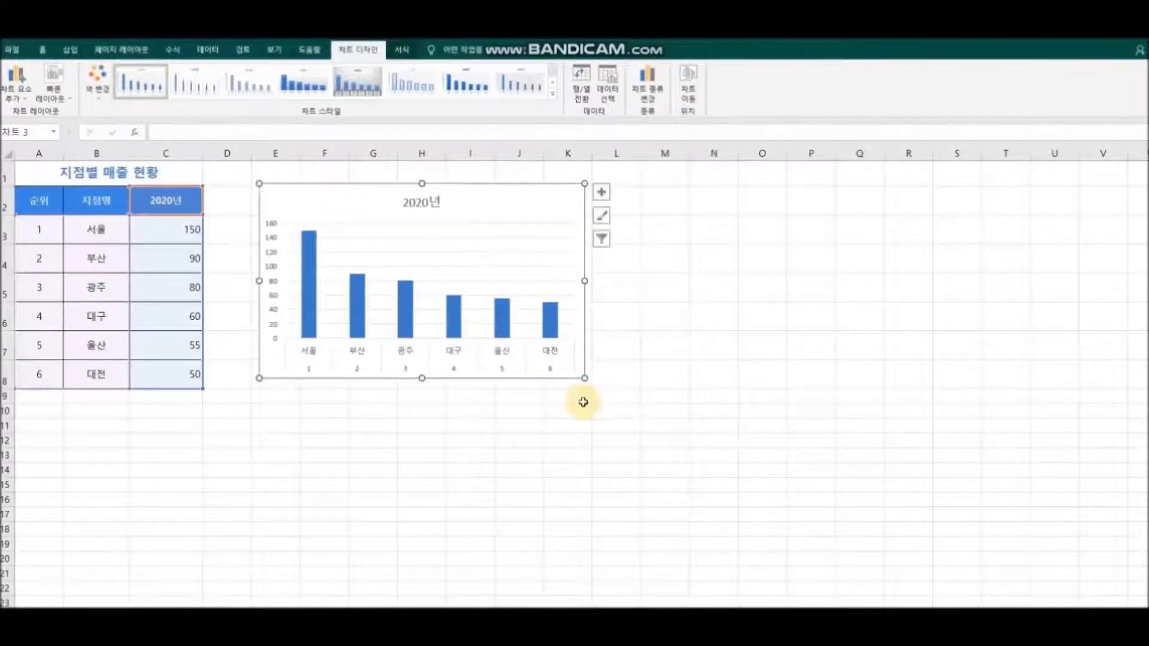
left_click_drag(584, 378, 704, 459)
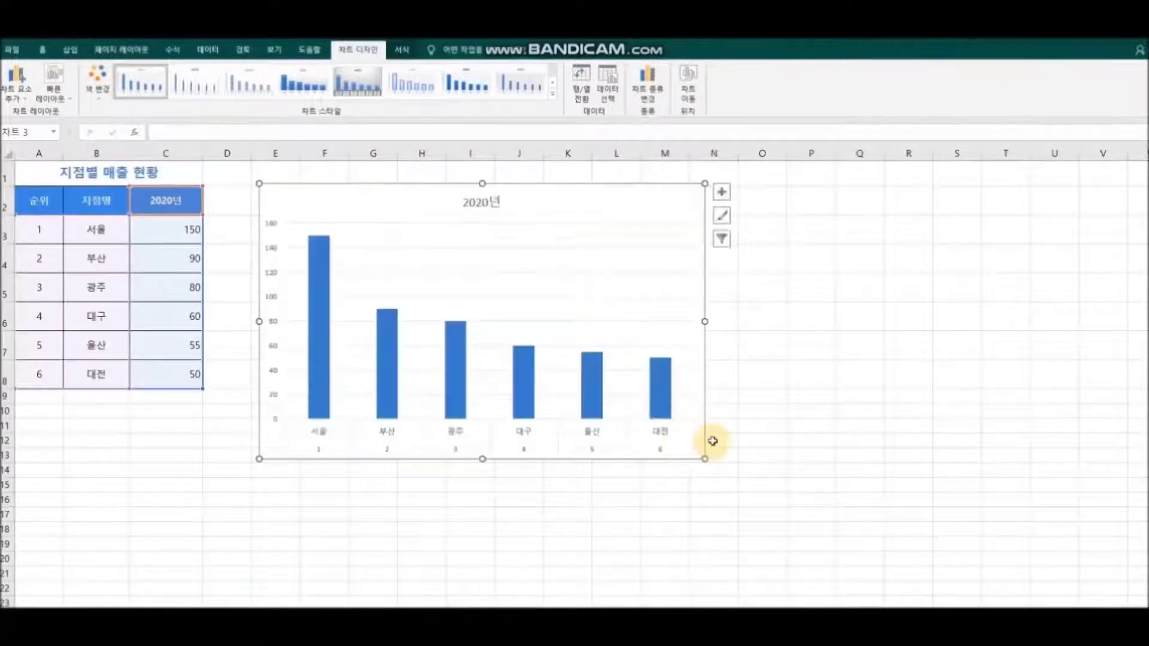
Append the table heading copied from A1 to the column chart's title, making it "2020년 지점별 매출 현황".
left_click(119, 173)
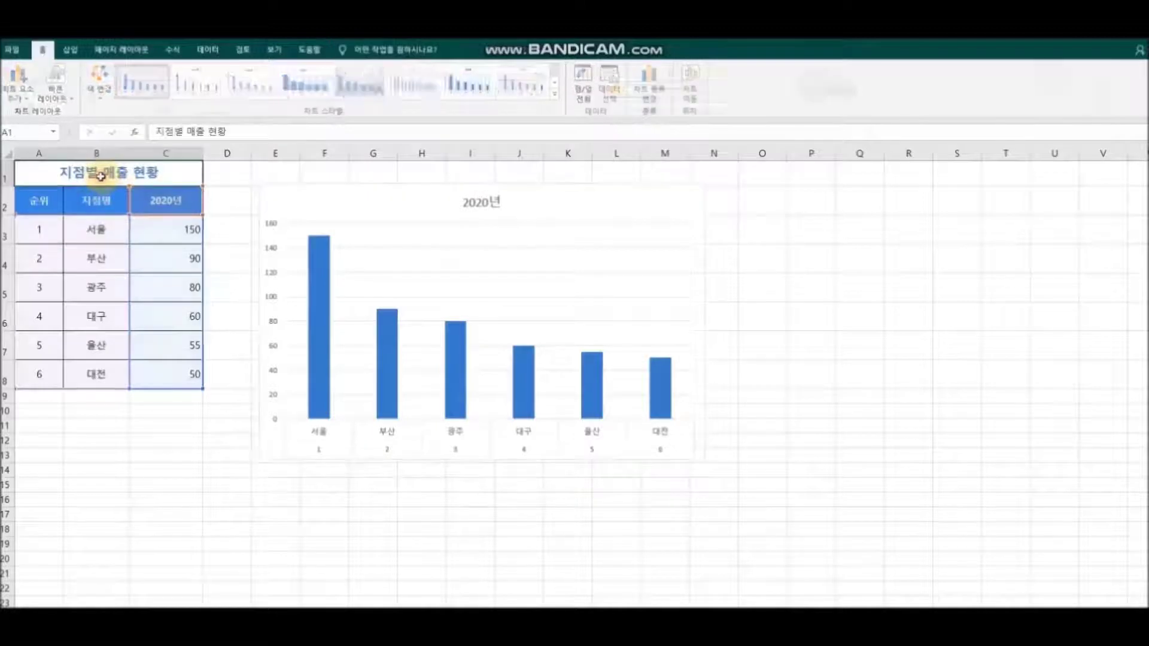
key("ctrl+c")
left_click(471, 206)
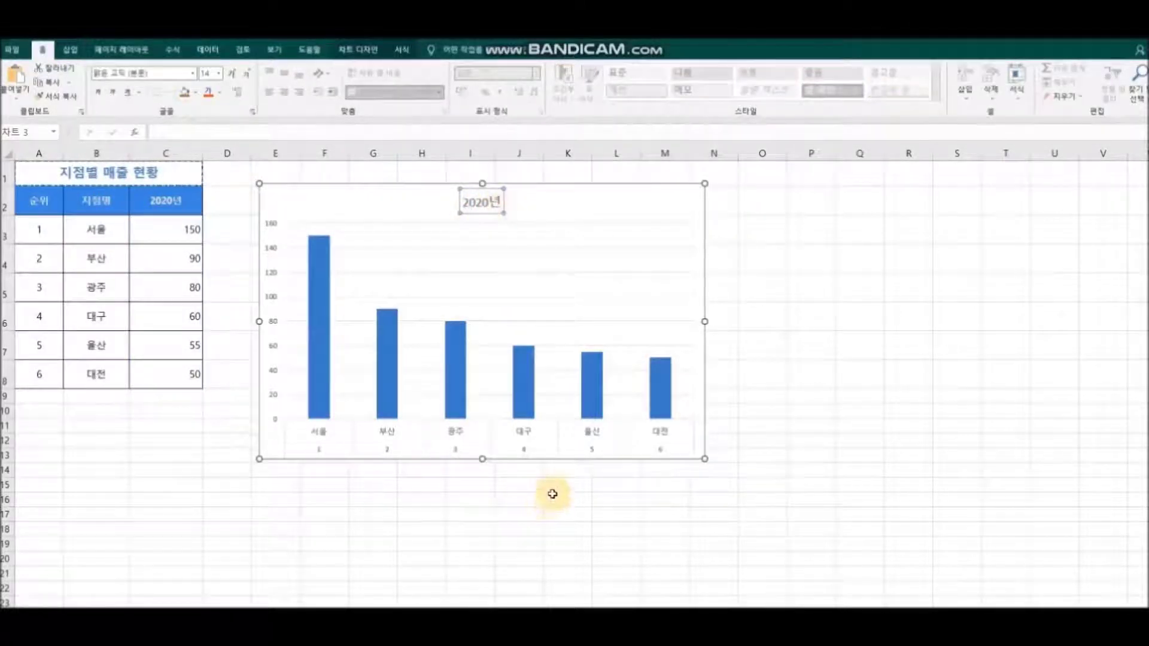
key("ctrl+v")
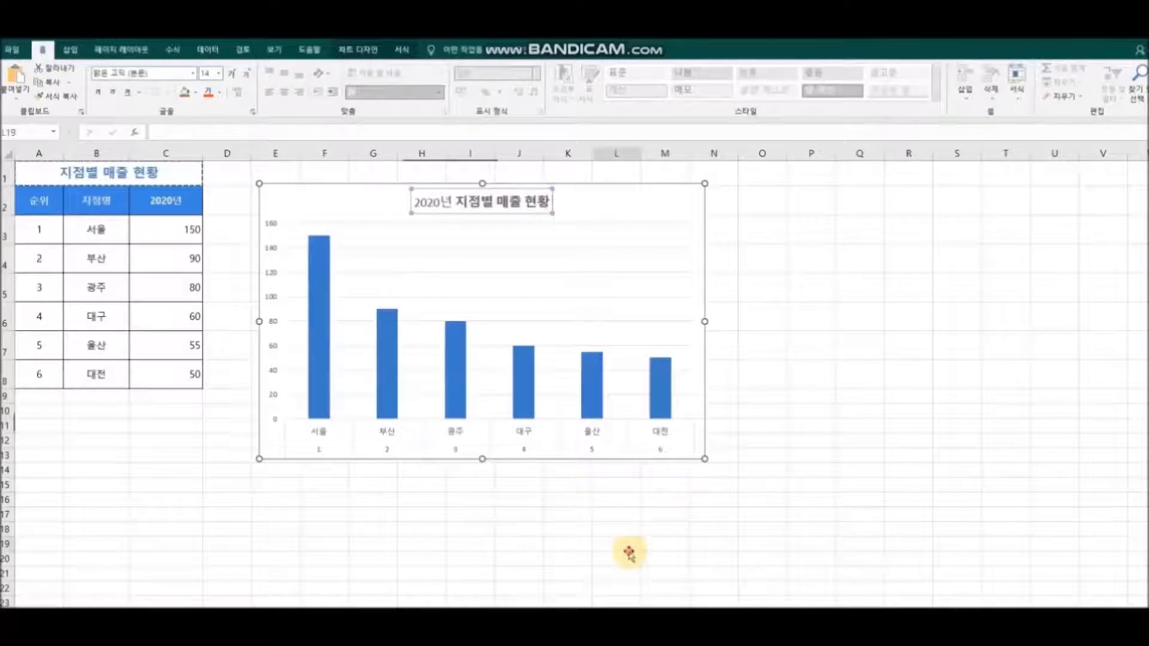
left_click(627, 547)
Format the whole column chart title in dark blue, bold text.
left_click(424, 202)
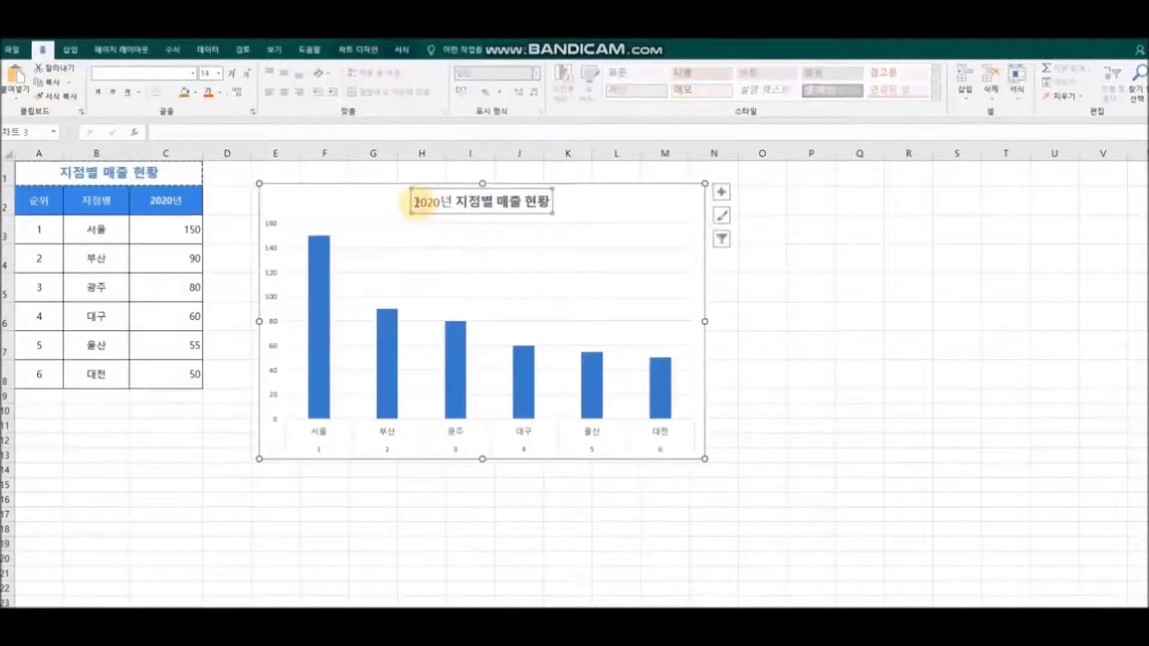
left_click_drag(515, 210, 549, 205)
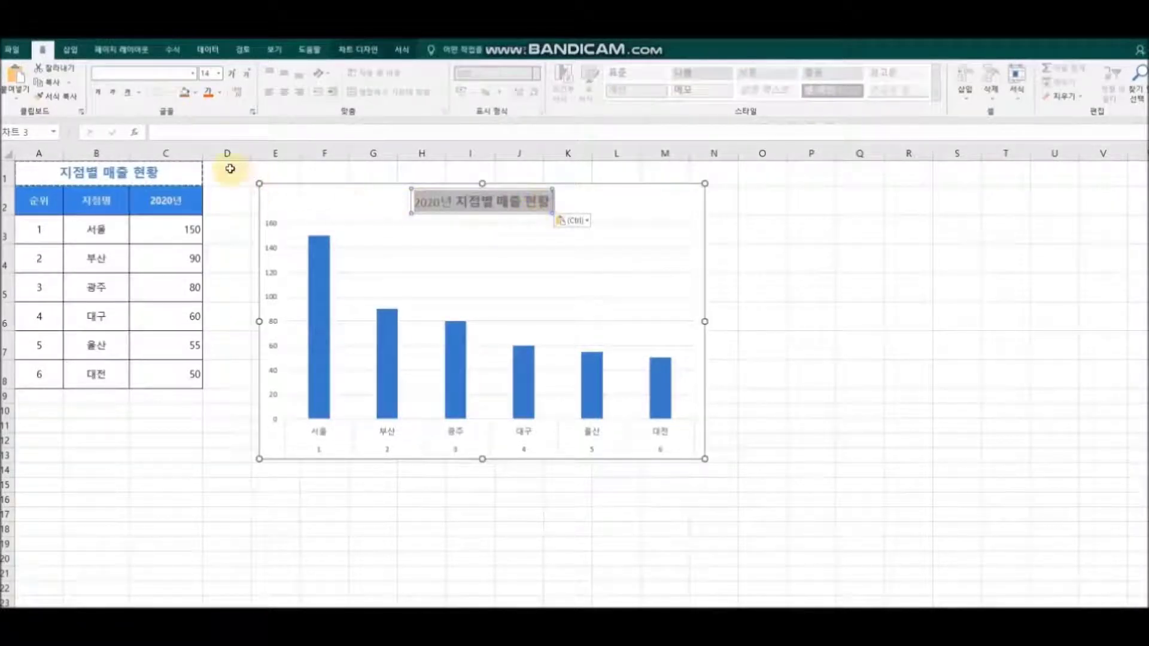
left_click(219, 91)
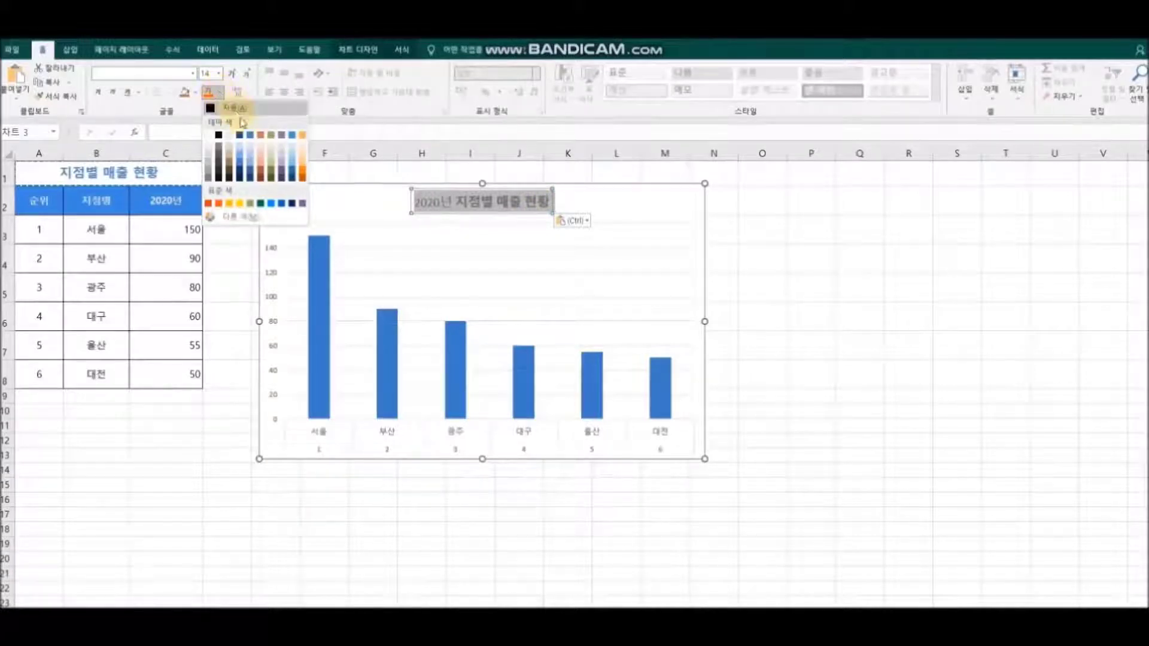
left_click(239, 137)
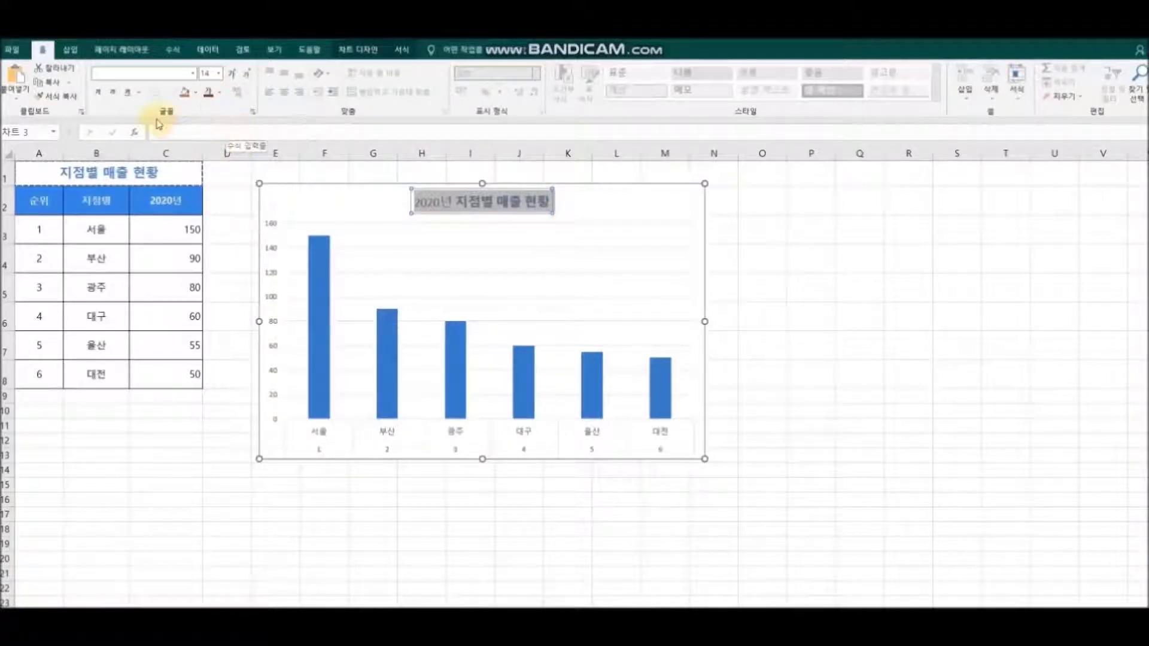
left_click(102, 95)
left_click(843, 411)
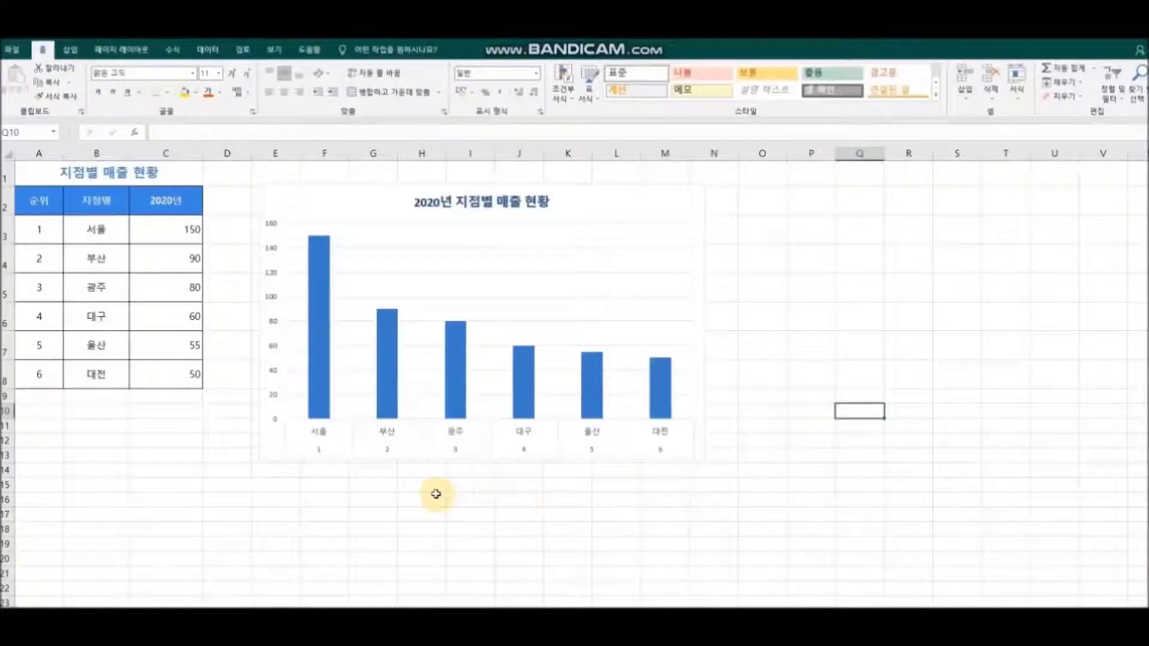
Give only the 서울 column a solid orange fill and close the formatting pane.
mouse_move(321, 371)
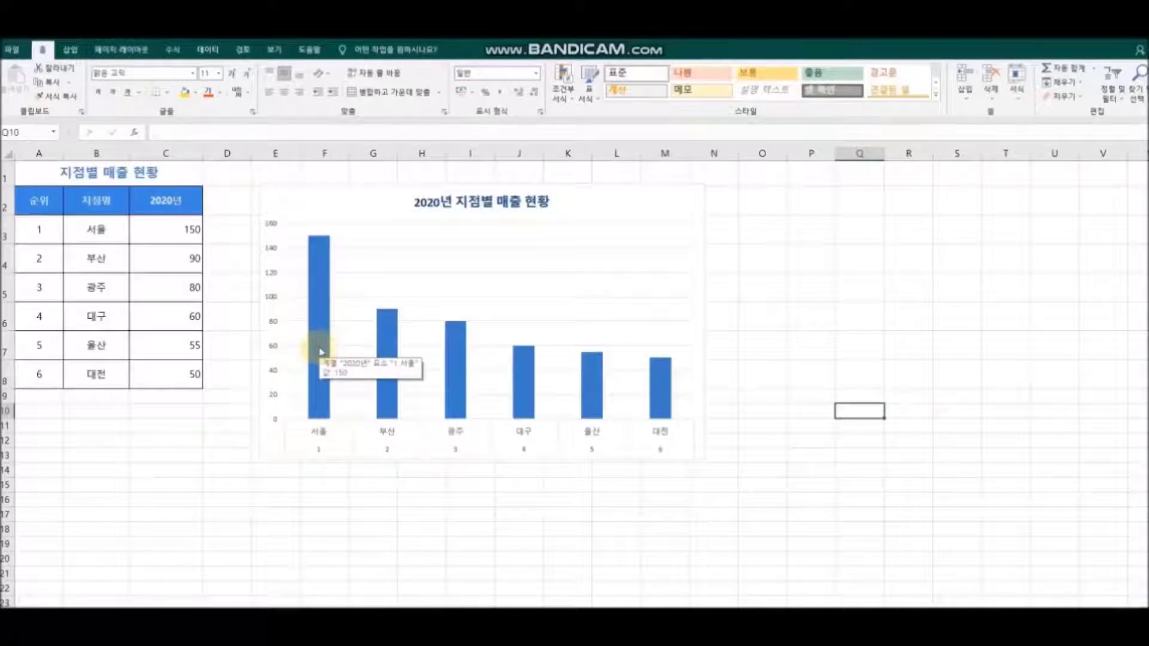
double_click(321, 352)
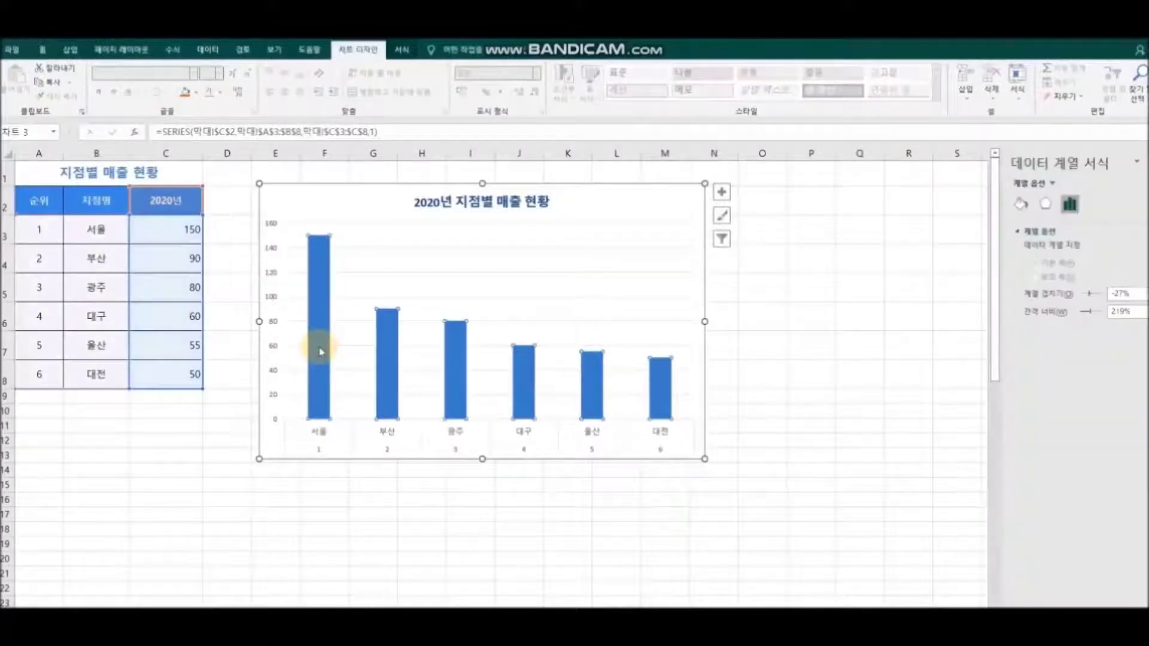
left_click(321, 352)
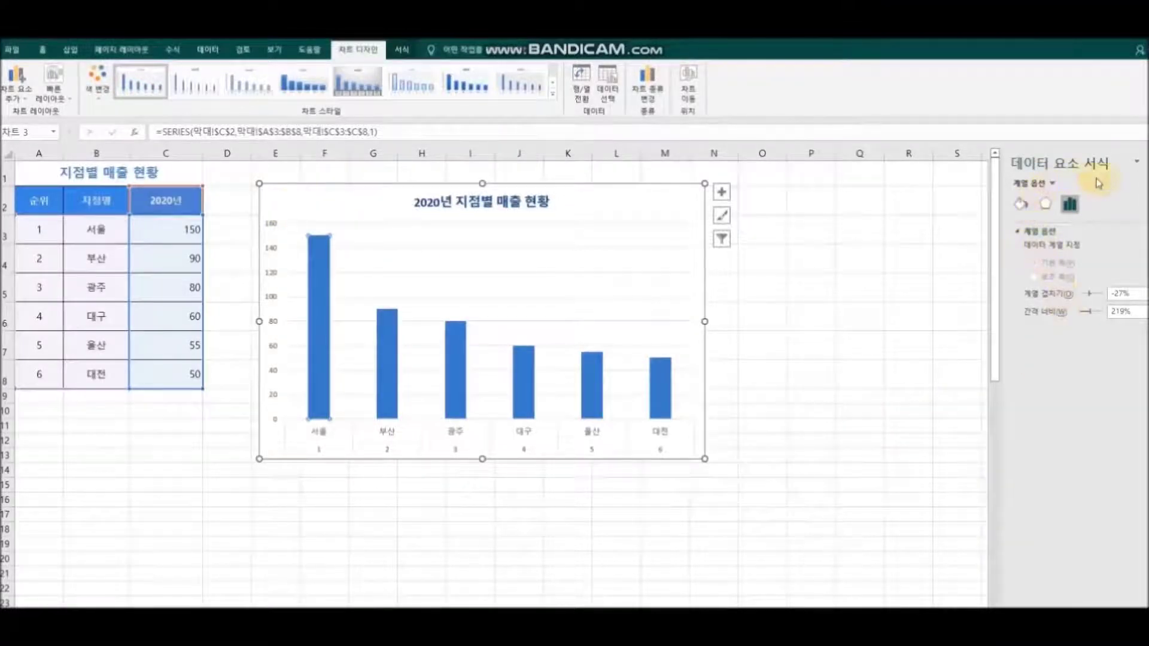
left_click(1025, 209)
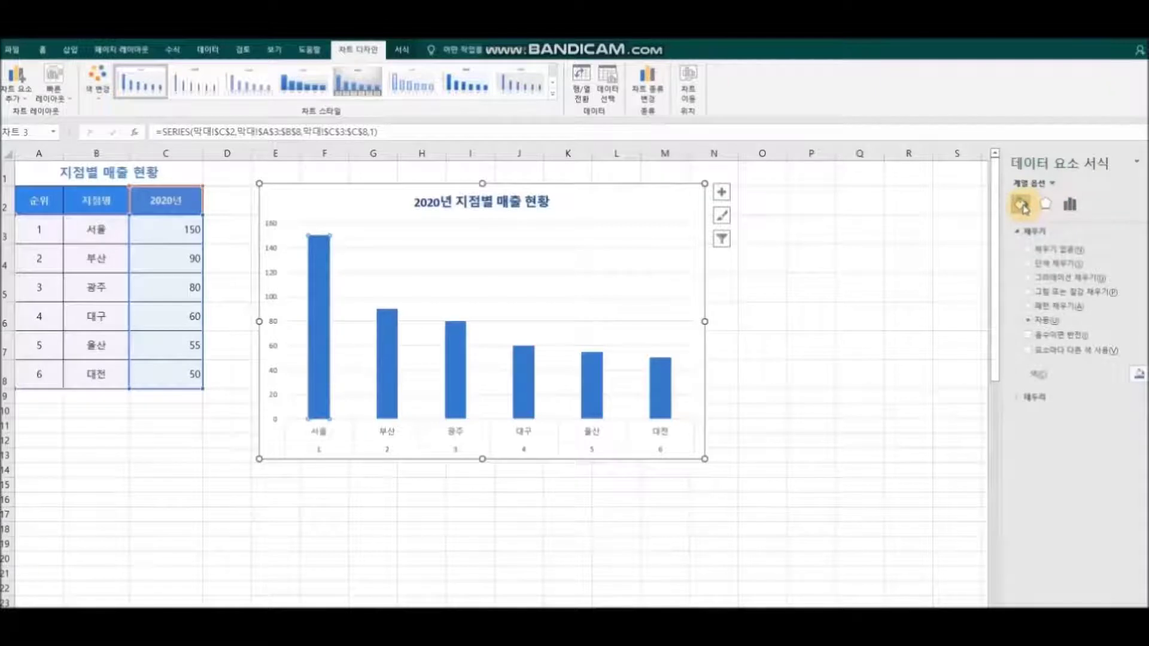
left_click(1029, 263)
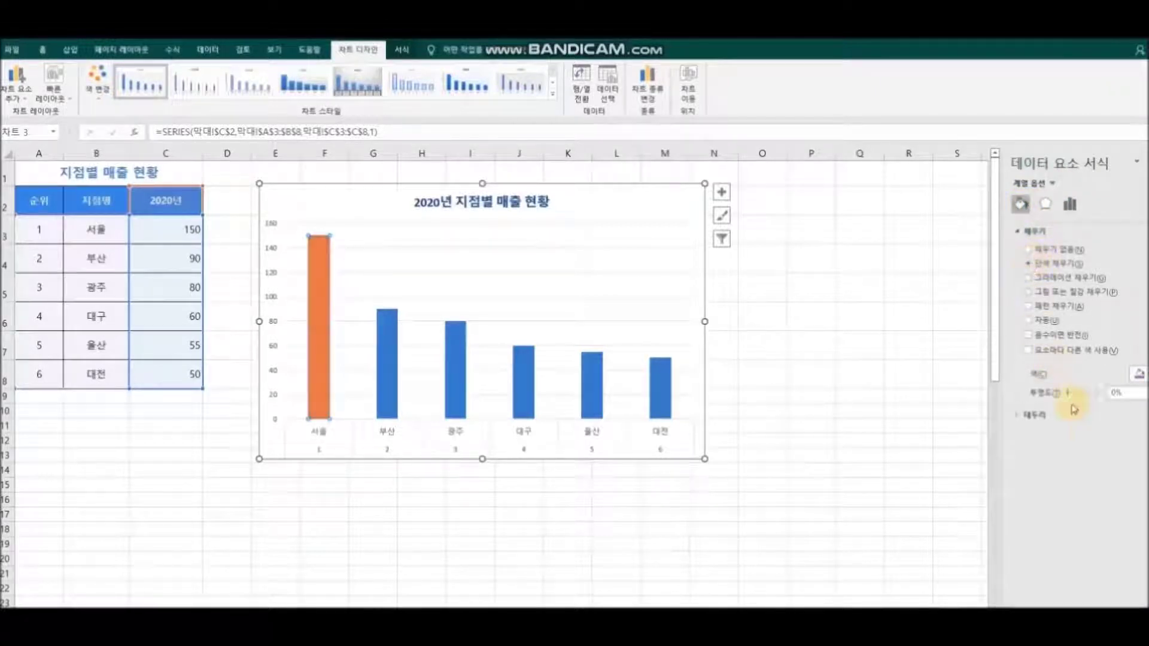
left_click(1139, 374)
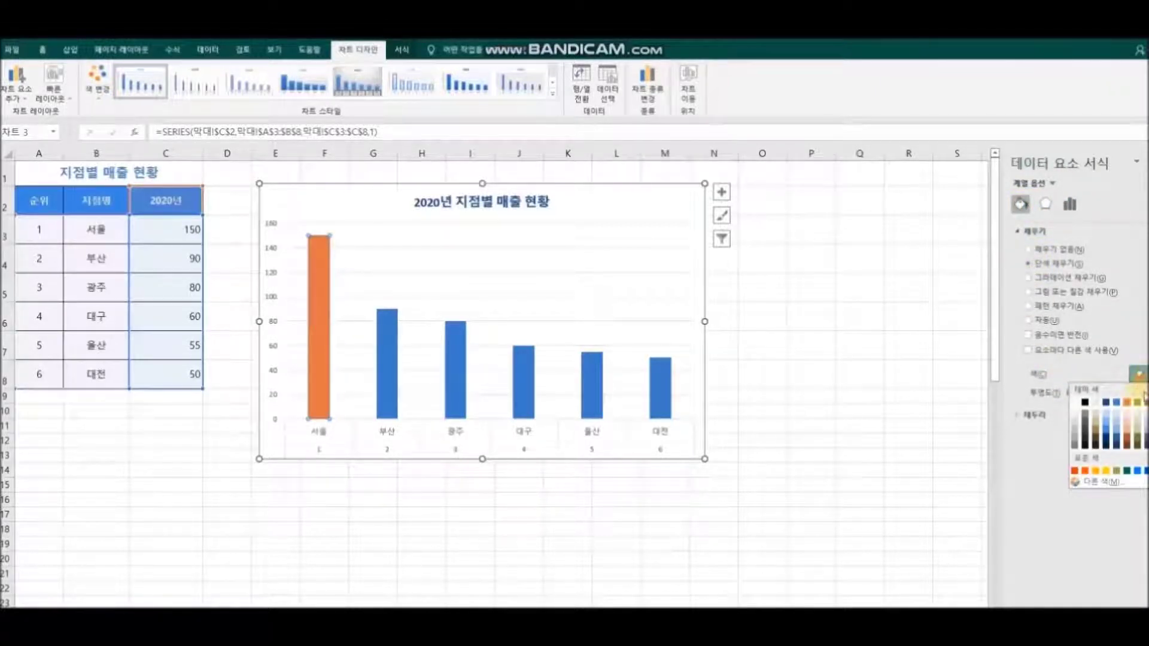
left_click(1128, 406)
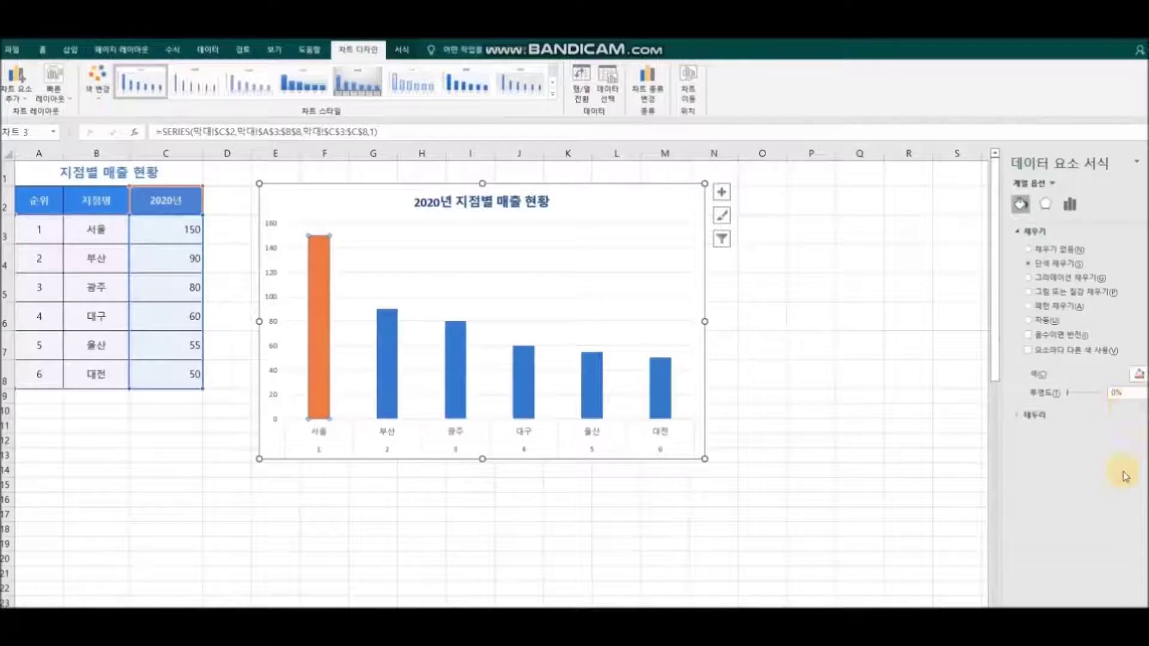
left_click(917, 475)
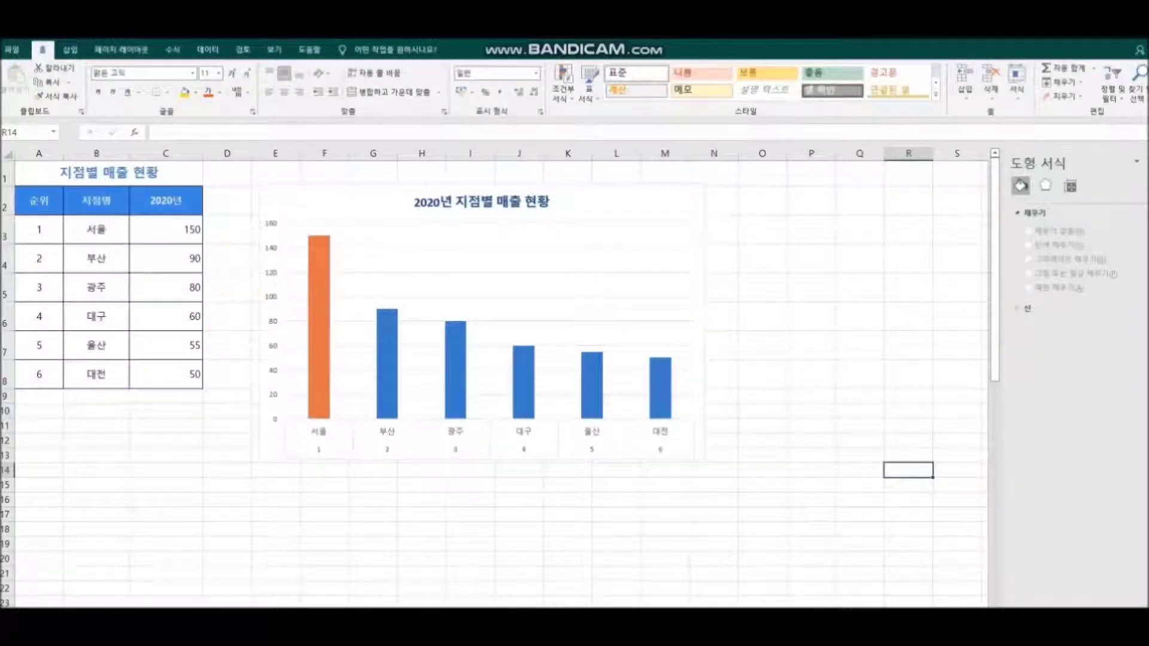
left_click(1140, 161)
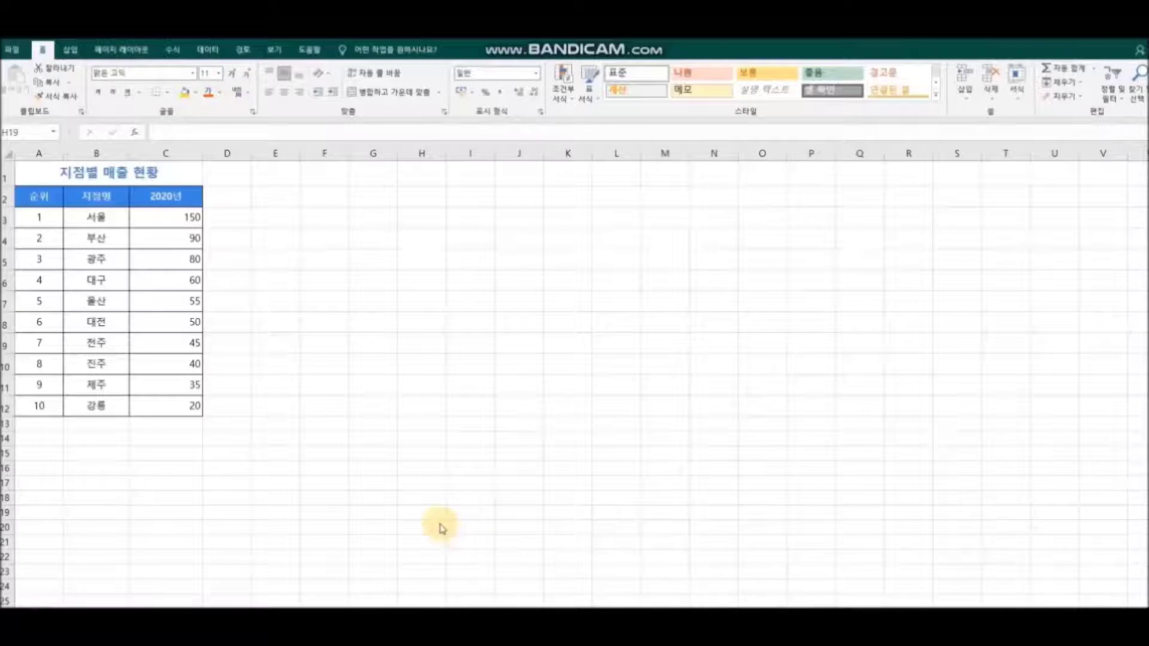
Insert a 2-D clustered horizontal bar chart from A2:C12 and place it enlarged beside the table, spanning about columns E to N.
mouse_move(29, 197)
left_mouse_down()
mouse_move(133, 213)
mouse_move(174, 398)
left_mouse_up()
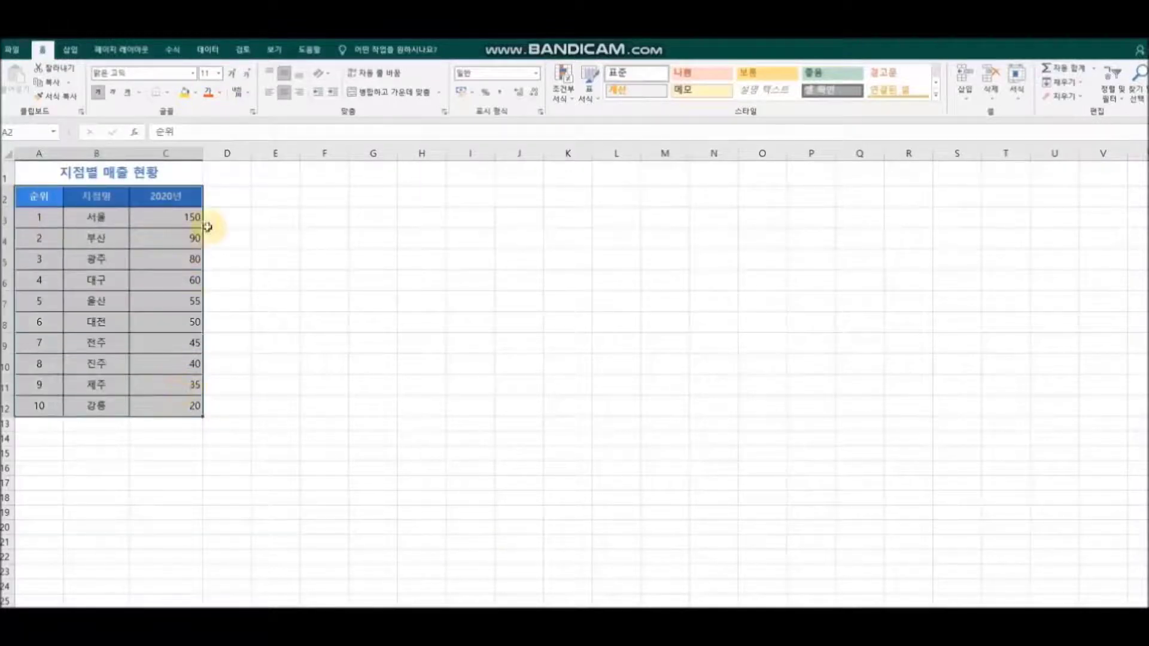
left_click(70, 50)
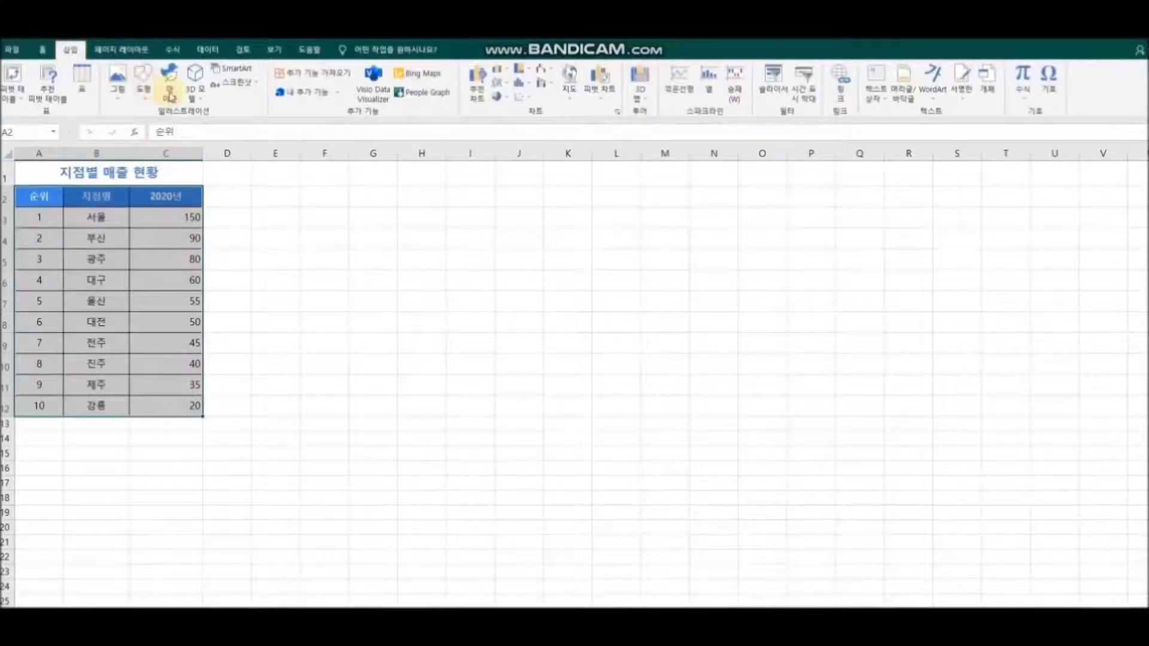
left_click(506, 76)
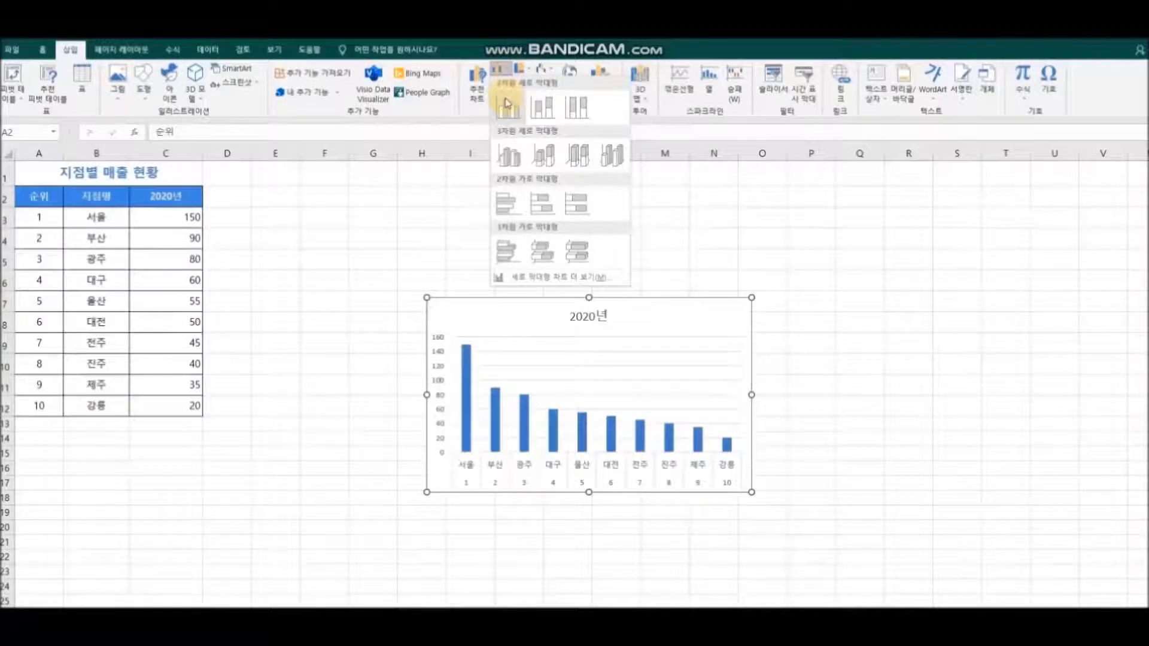
left_click(506, 204)
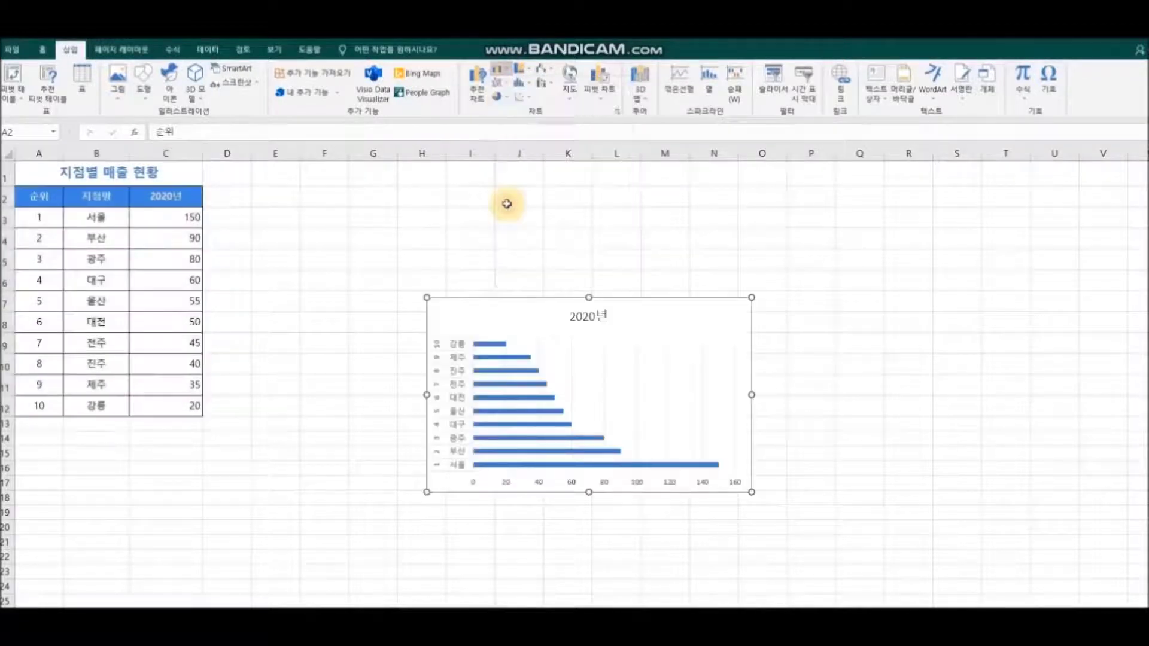
left_click_drag(502, 293, 341, 187)
left_click_drag(649, 422, 737, 479)
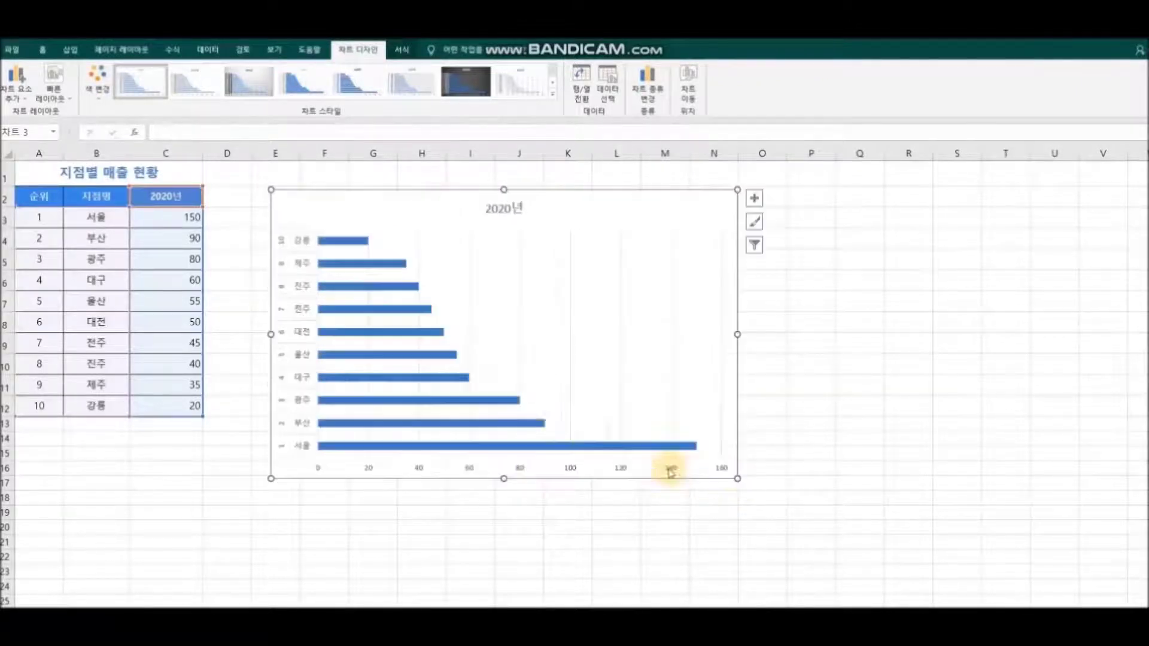
Append the table heading copied from A1 to the bar chart's title, making it "2020년 지점별 매출 현황".
left_click(111, 172)
right_click(122, 173)
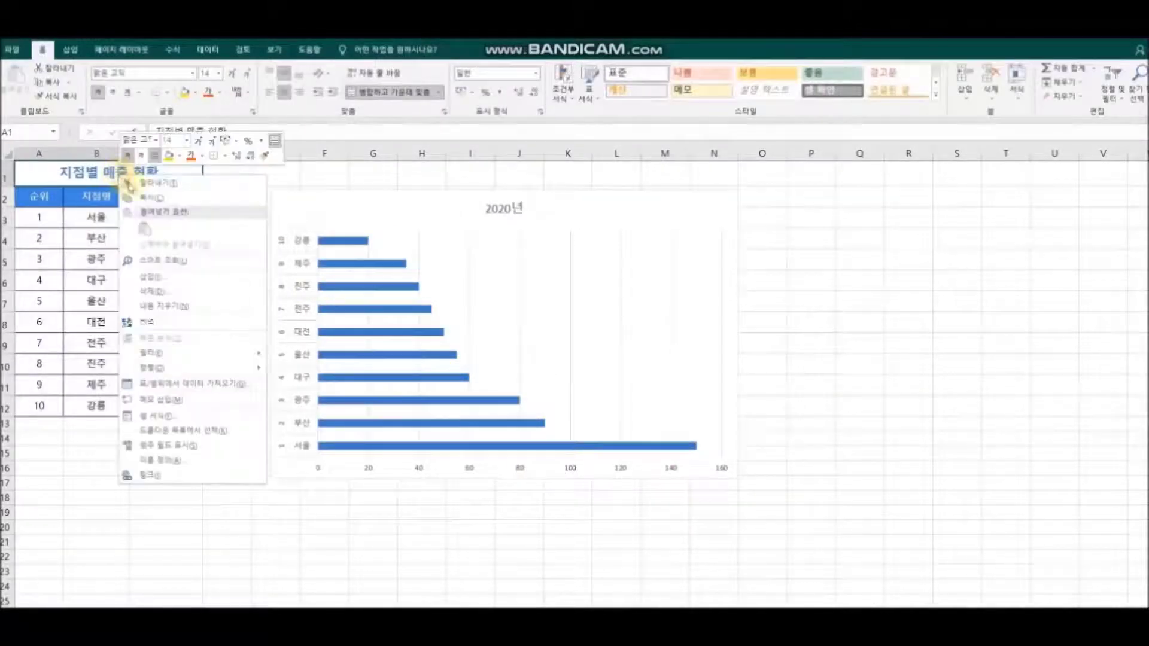
left_click(156, 198)
left_click(514, 211)
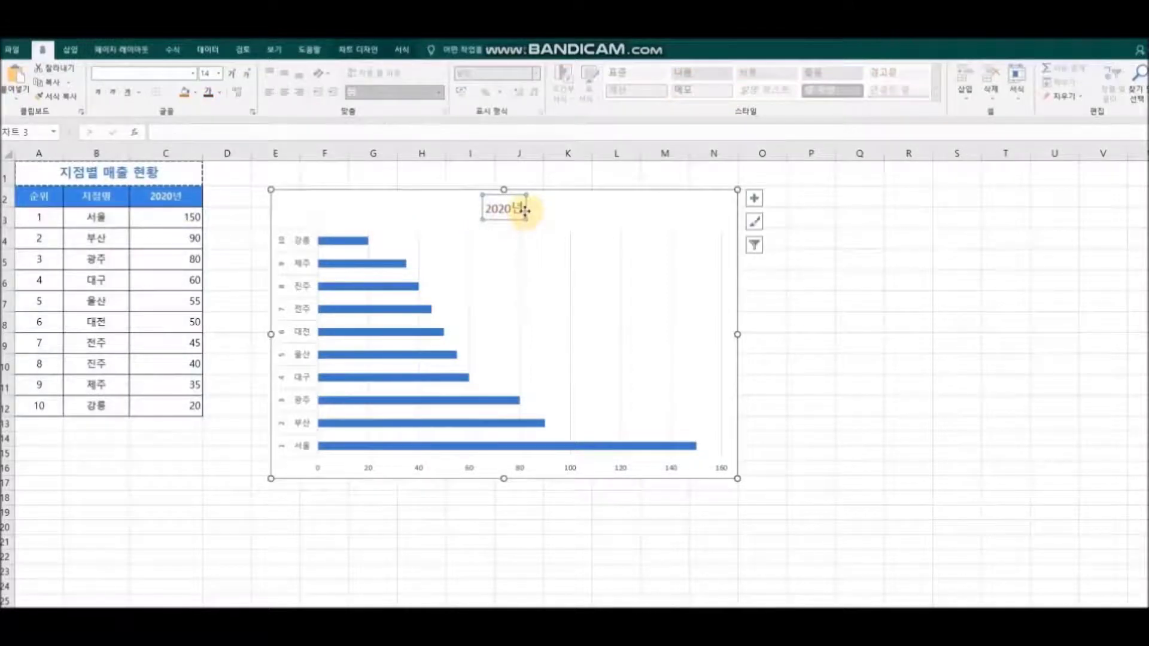
double_click(523, 209)
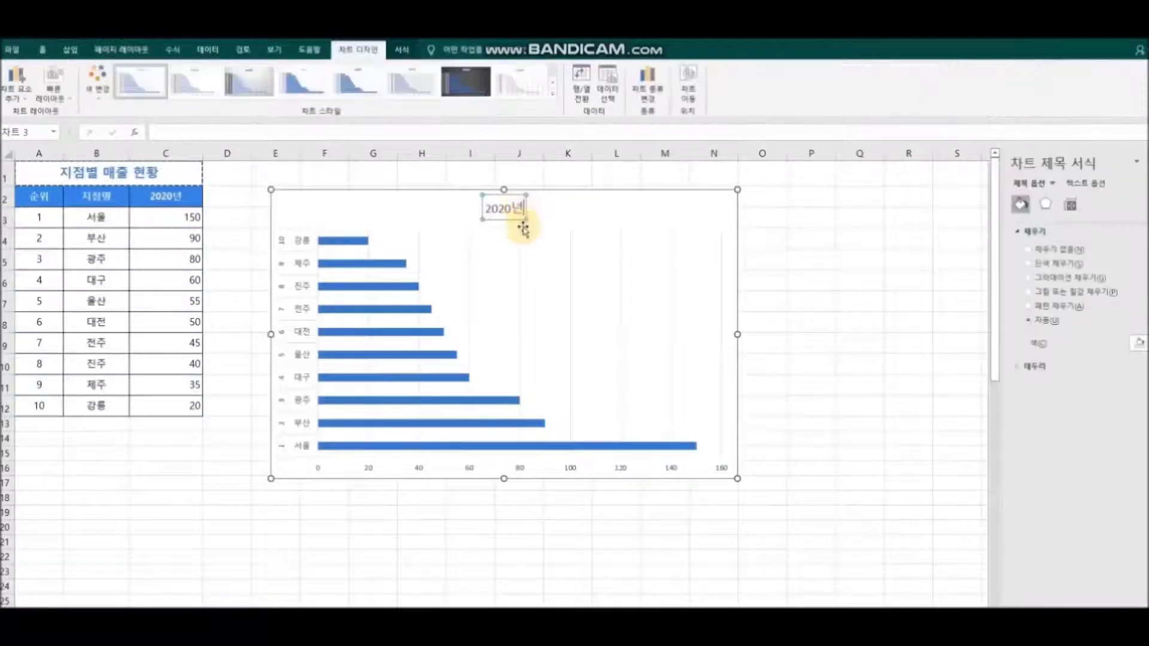
key("ctrl+v")
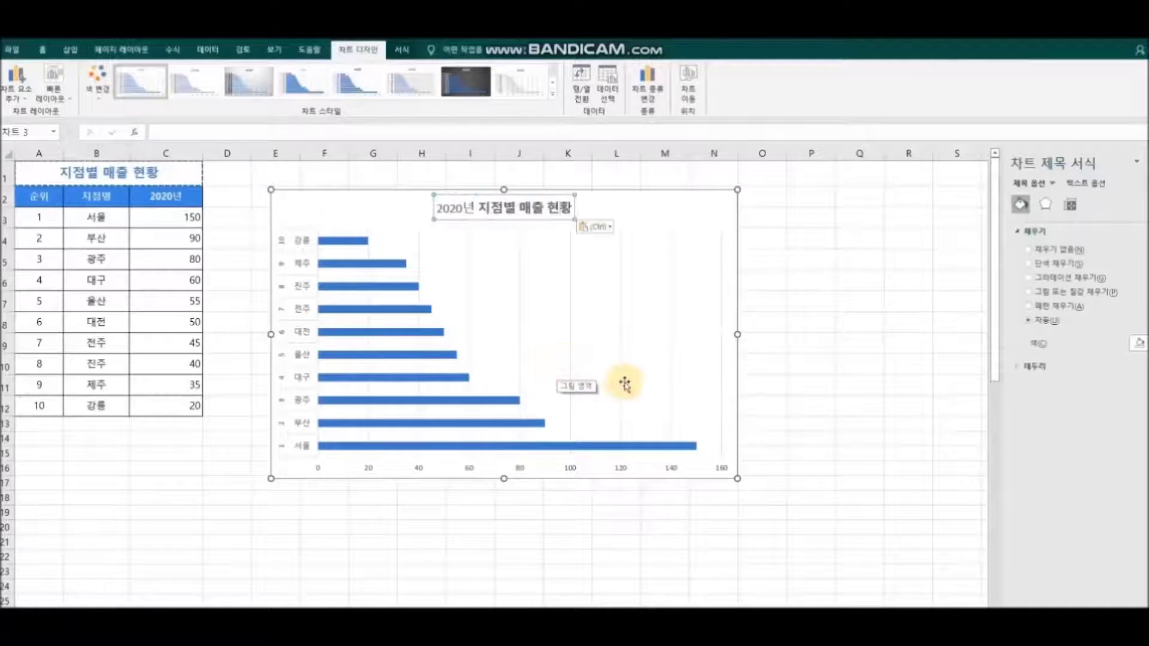
left_click(827, 422)
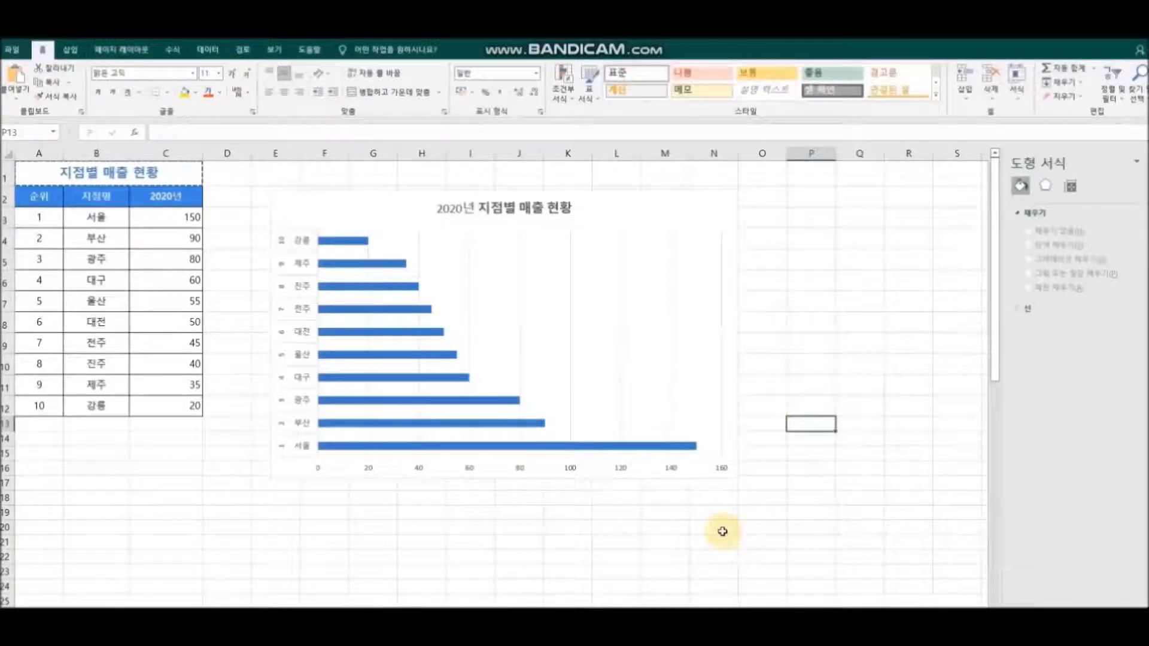
key("Escape")
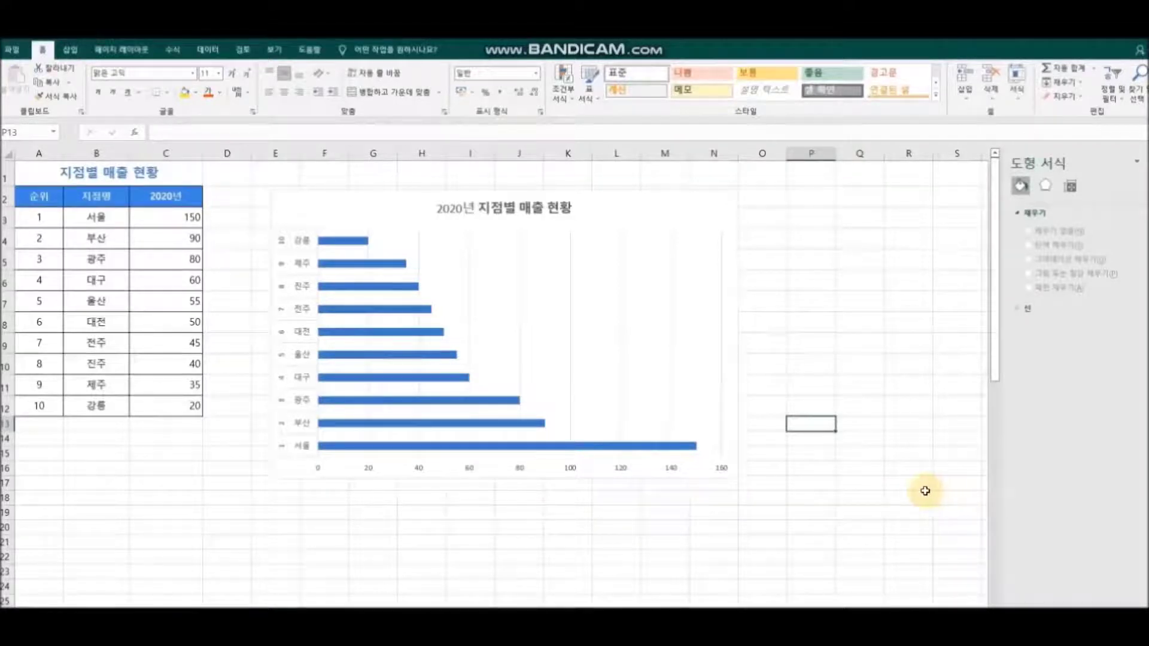
Give only the 서울 bar in the horizontal bar chart a solid orange fill and close the formatting pane.
left_click(591, 448)
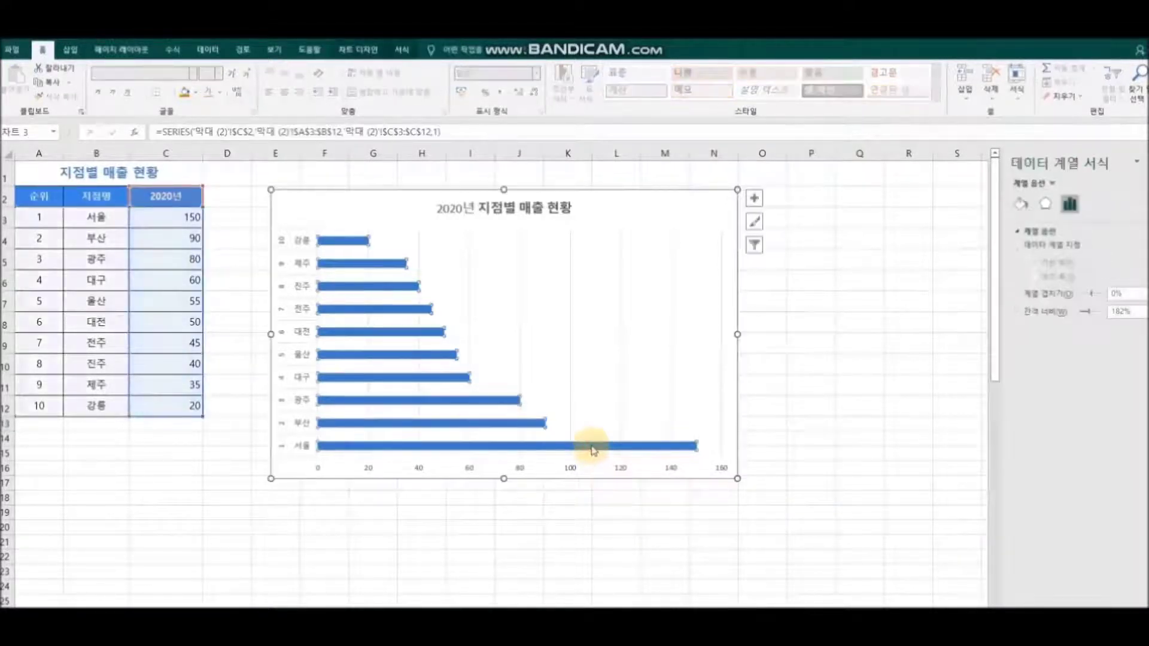
left_click(592, 449)
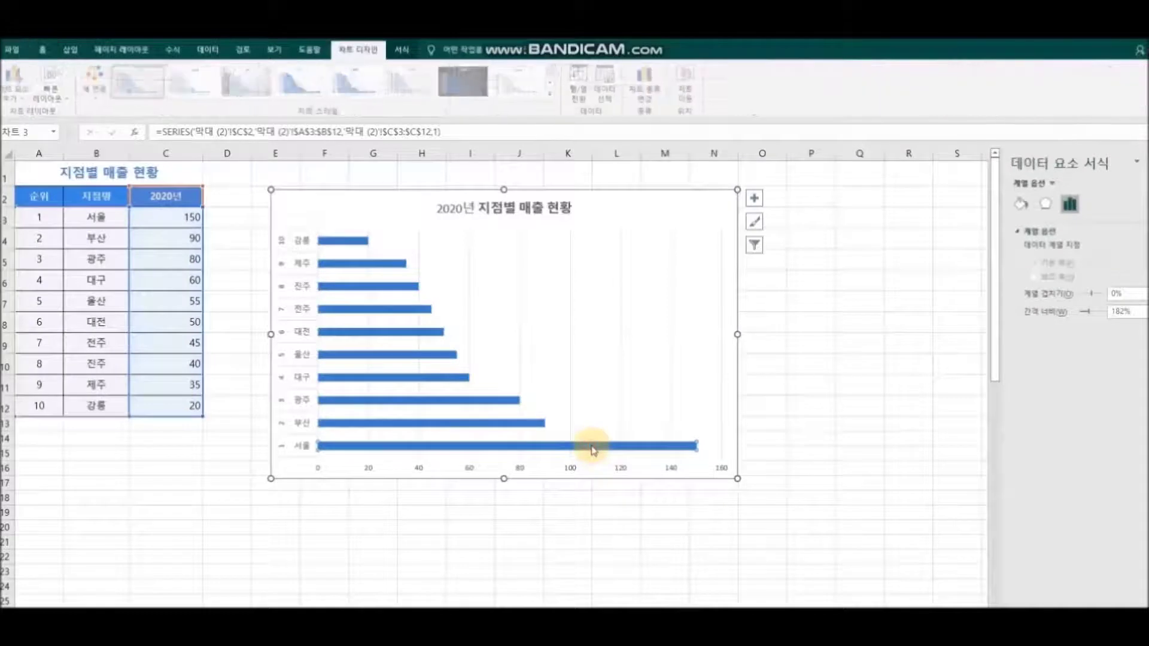
left_click(1027, 211)
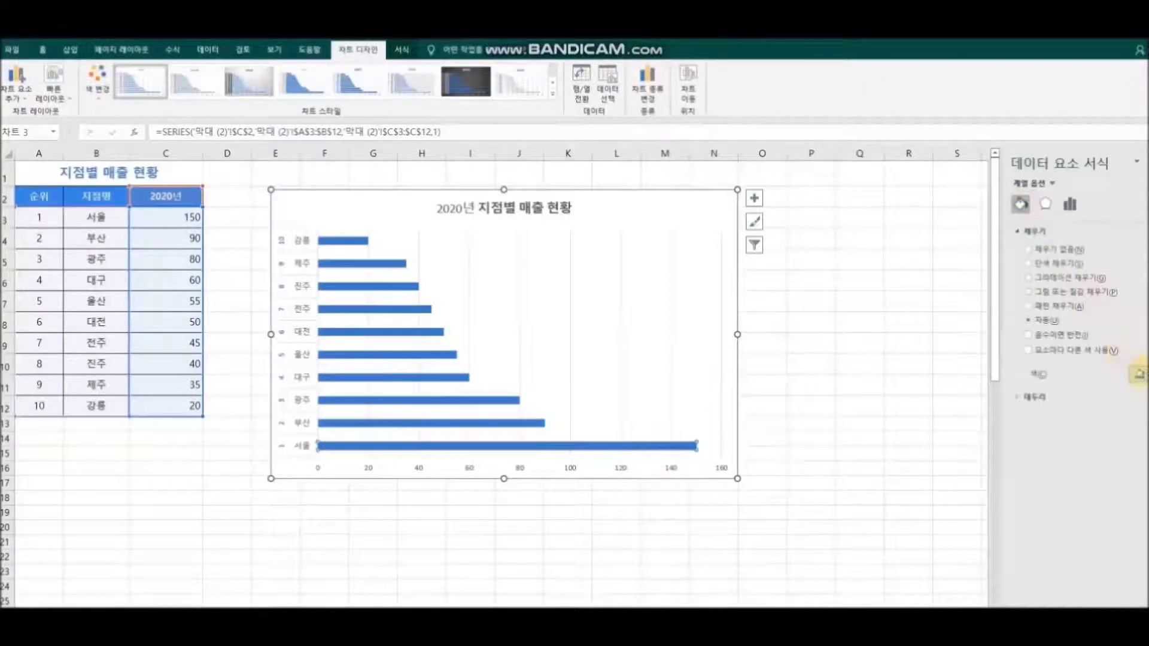
left_click(1138, 374)
left_click(1130, 403)
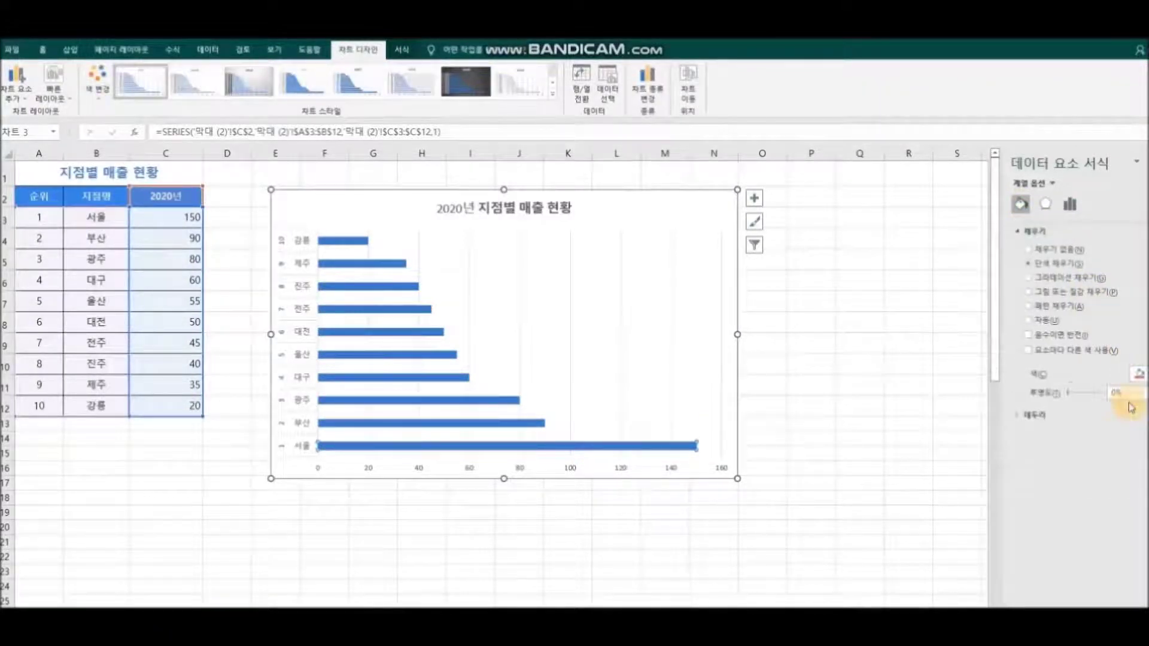
left_click(868, 499)
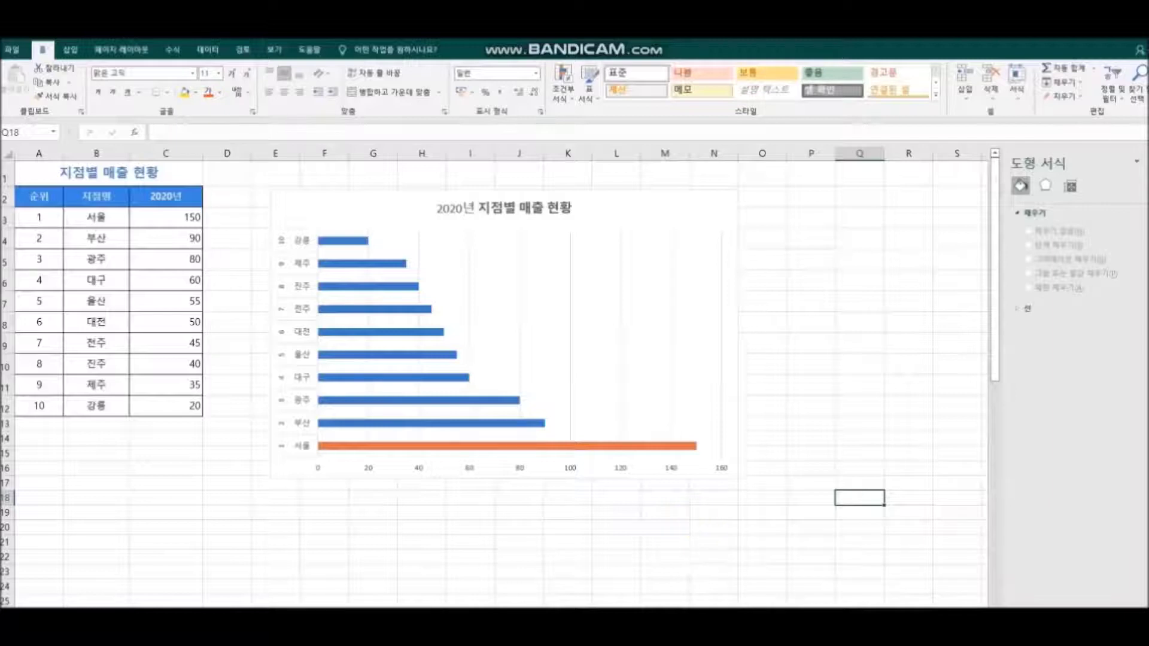
left_click(1140, 162)
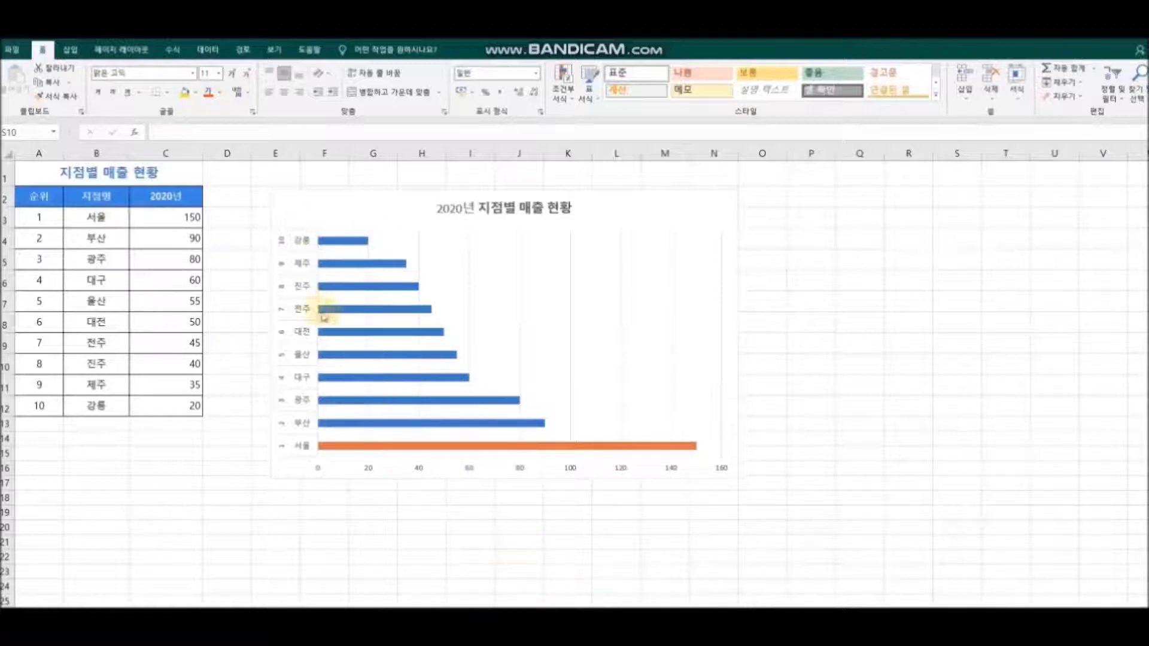
Show the bar chart's vertical axis categories in reverse order so 서울 comes first, and close the axis formatting.
left_click(300, 246)
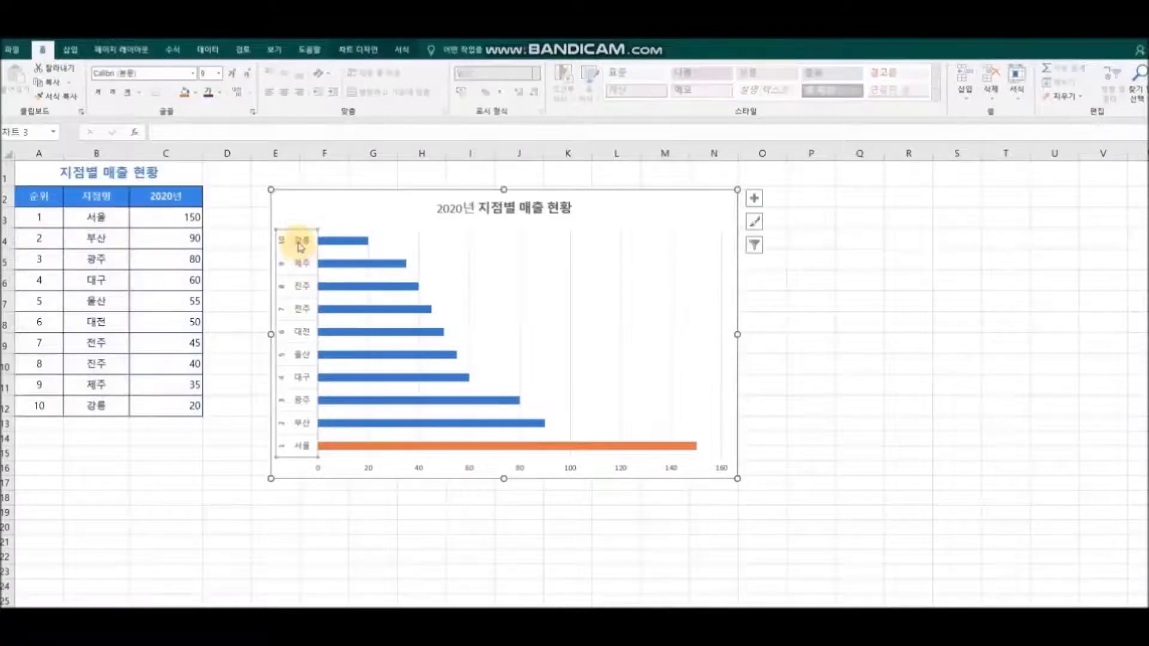
right_click(298, 243)
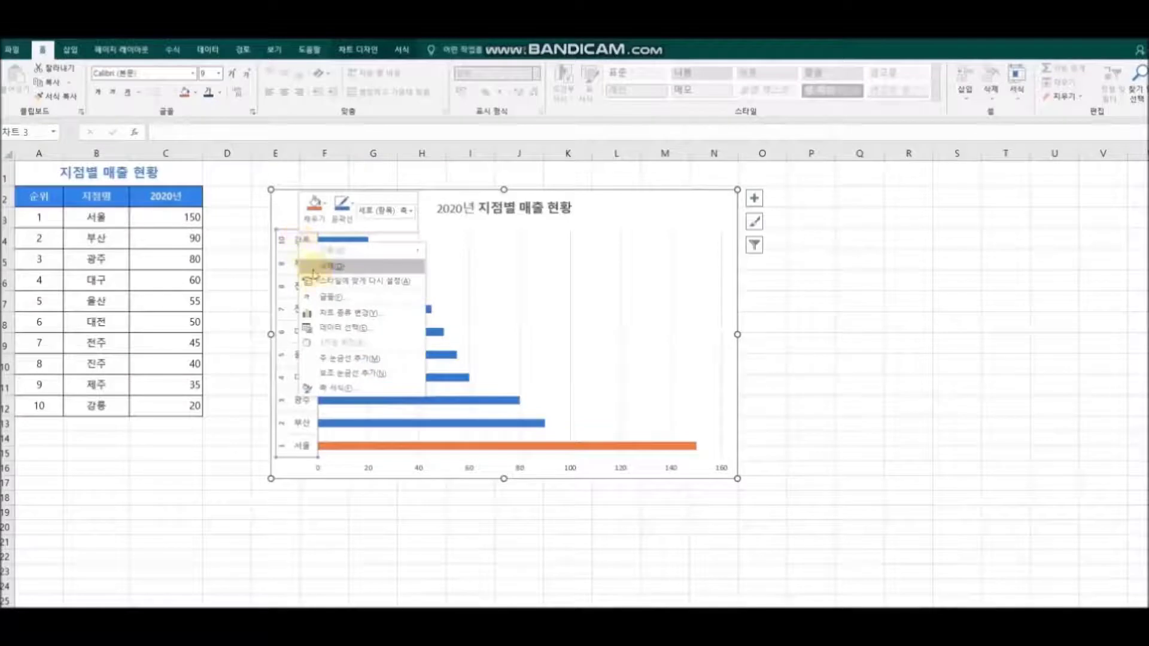
left_click(372, 393)
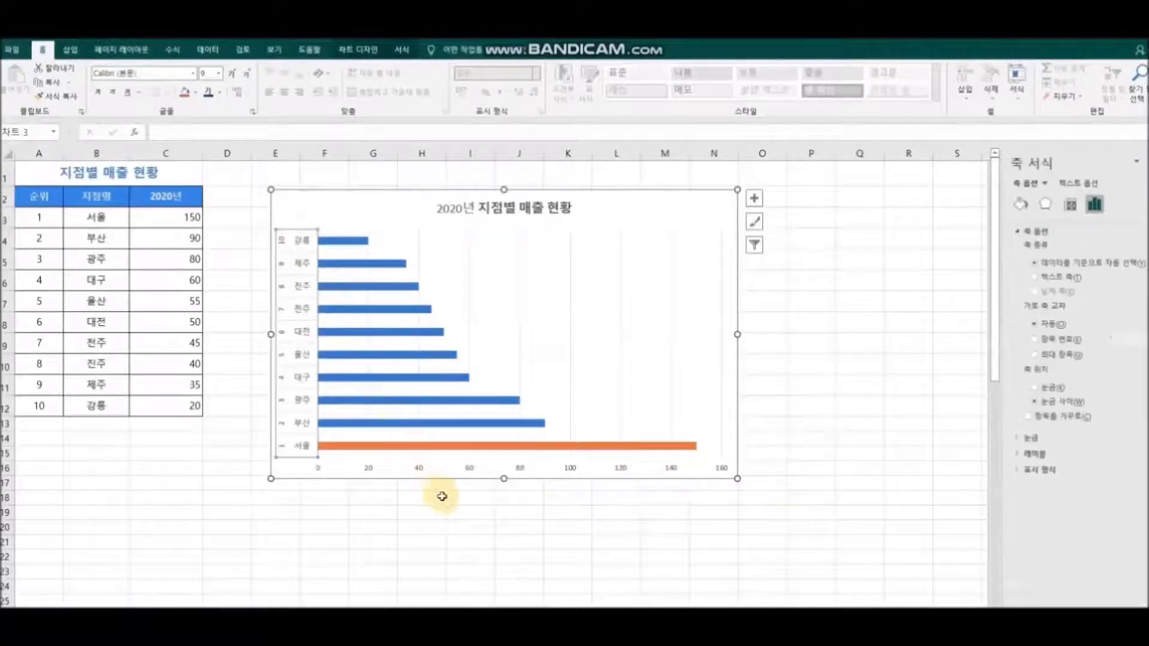
left_click(1029, 419)
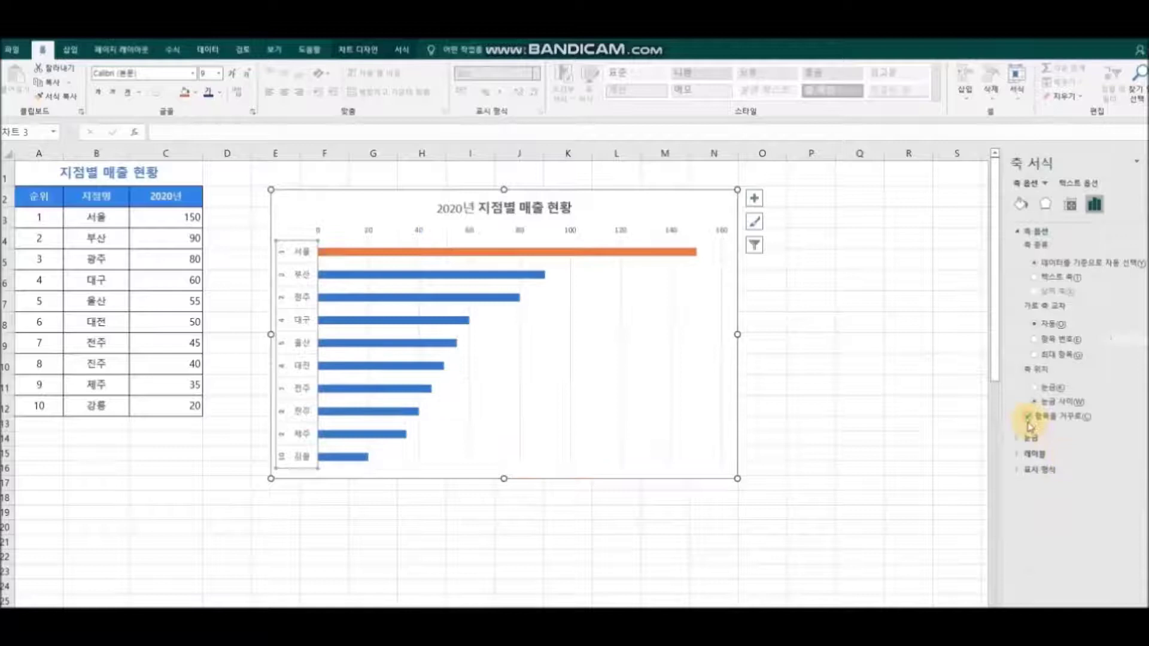
left_click(881, 464)
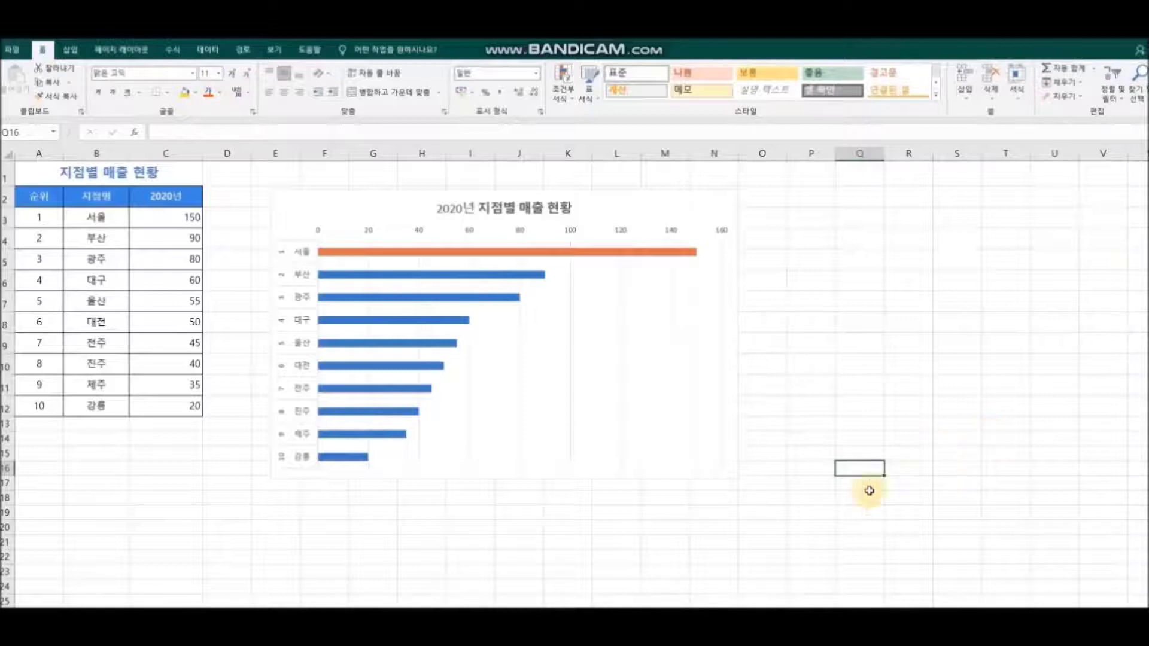
Delete worksheet rows 8 to 12, which hold the branches ranked 6 to 10.
left_click_drag(5, 324, 4, 409)
right_click(6, 409)
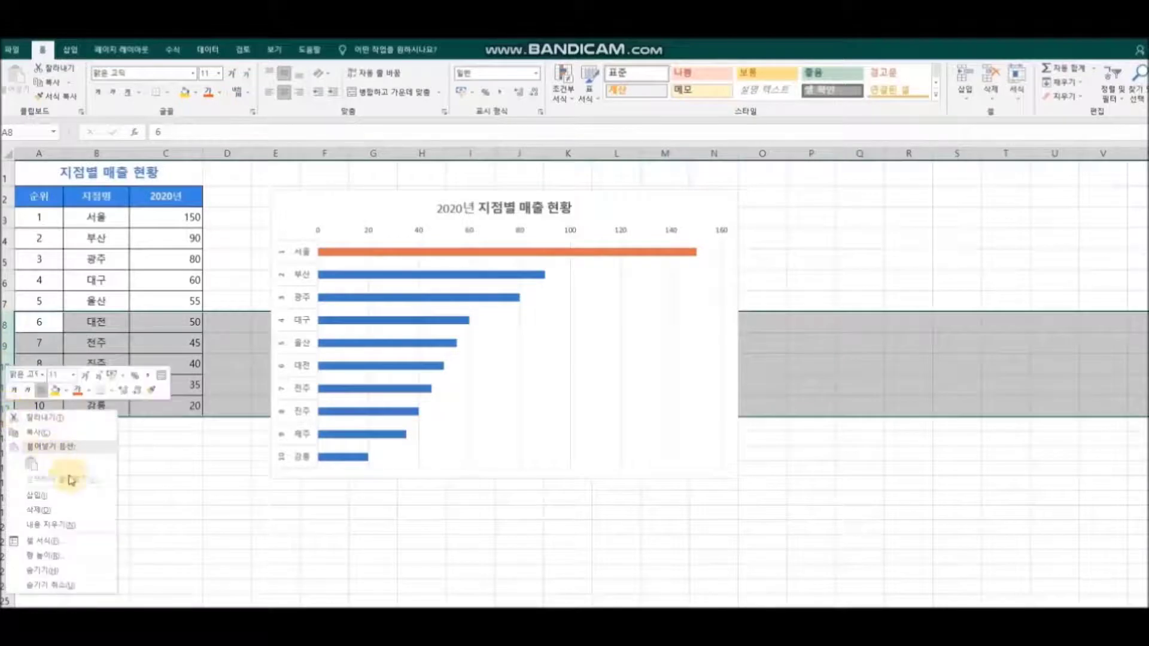
left_click(76, 509)
left_click(263, 527)
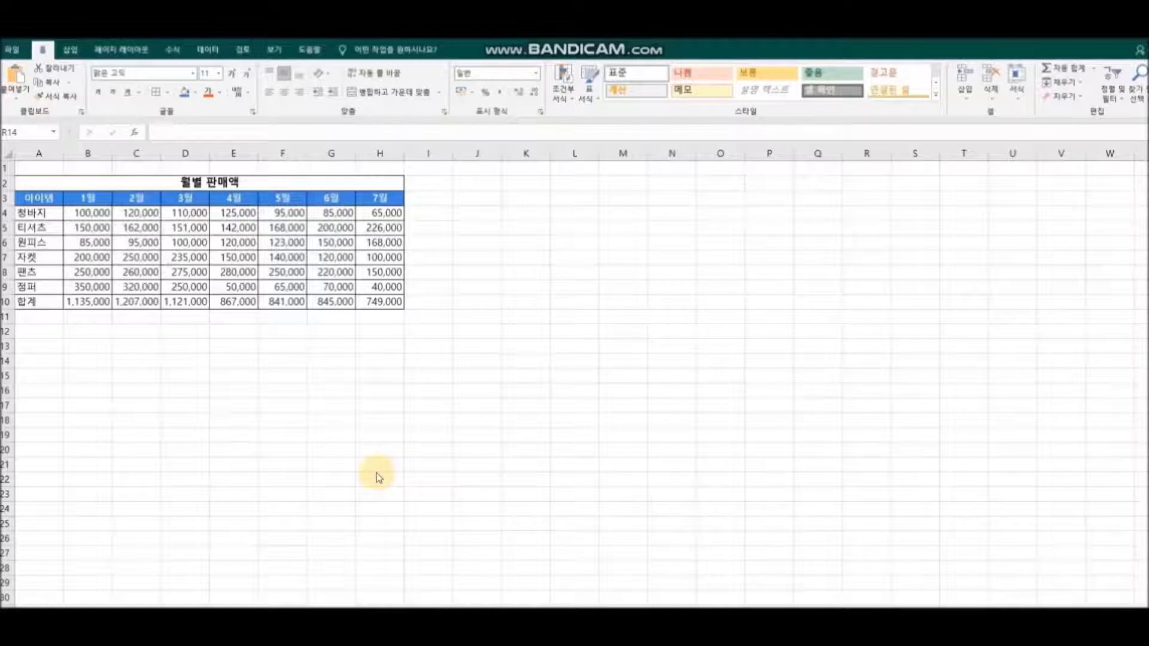
Insert a 2-D stacked column chart from A3:H9 and place it enlarged beside the table, spanning about columns I to R.
left_click_drag(34, 198, 371, 288)
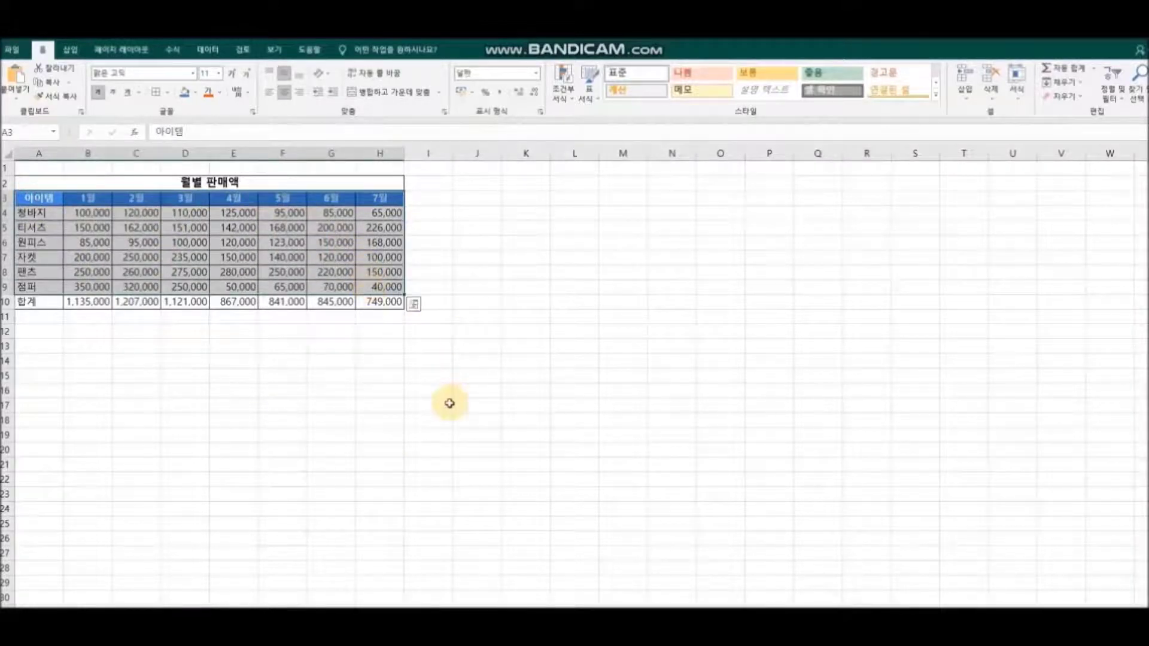
left_click(72, 50)
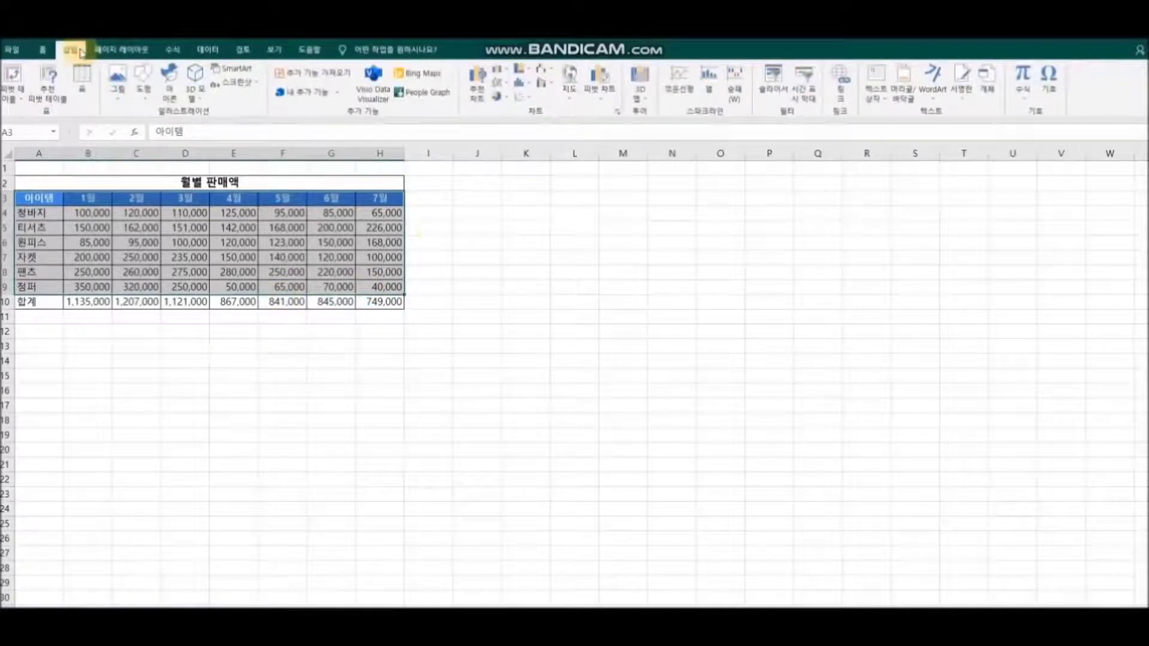
left_click(509, 74)
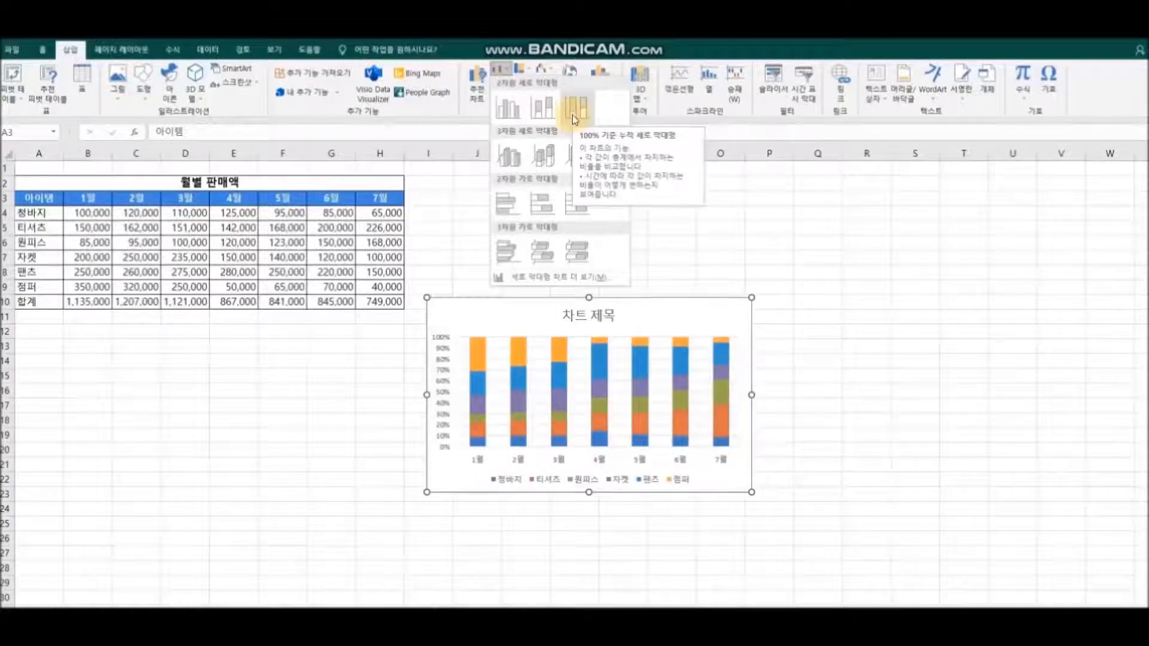
left_click(542, 109)
left_click_drag(553, 304, 541, 199)
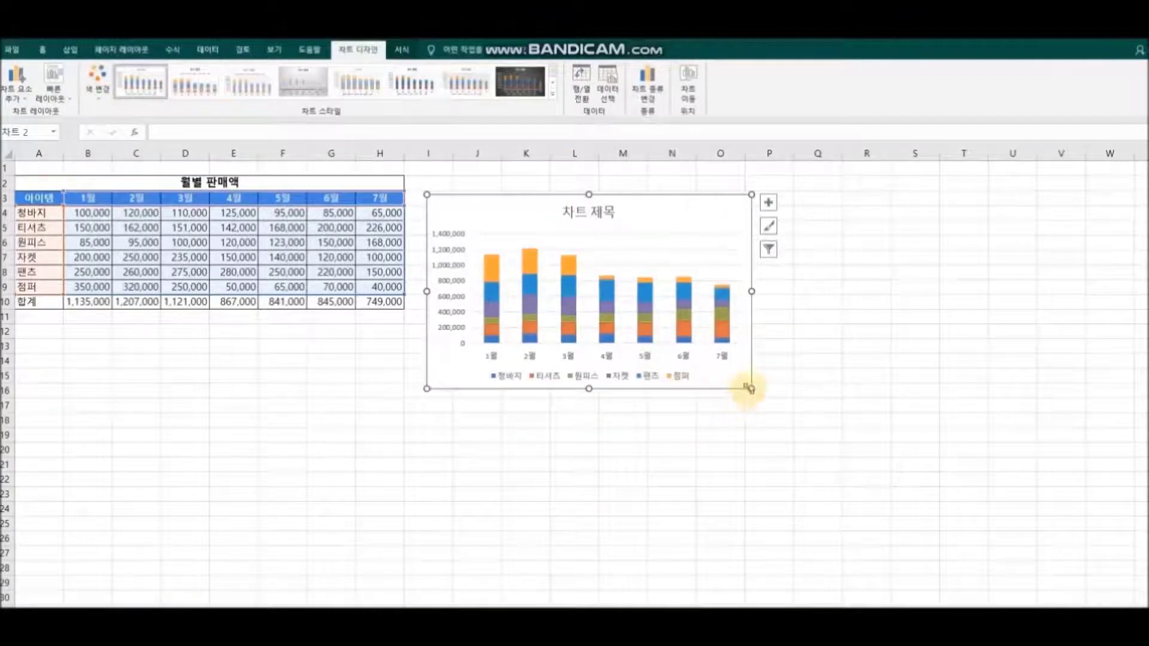
left_click_drag(752, 389, 863, 469)
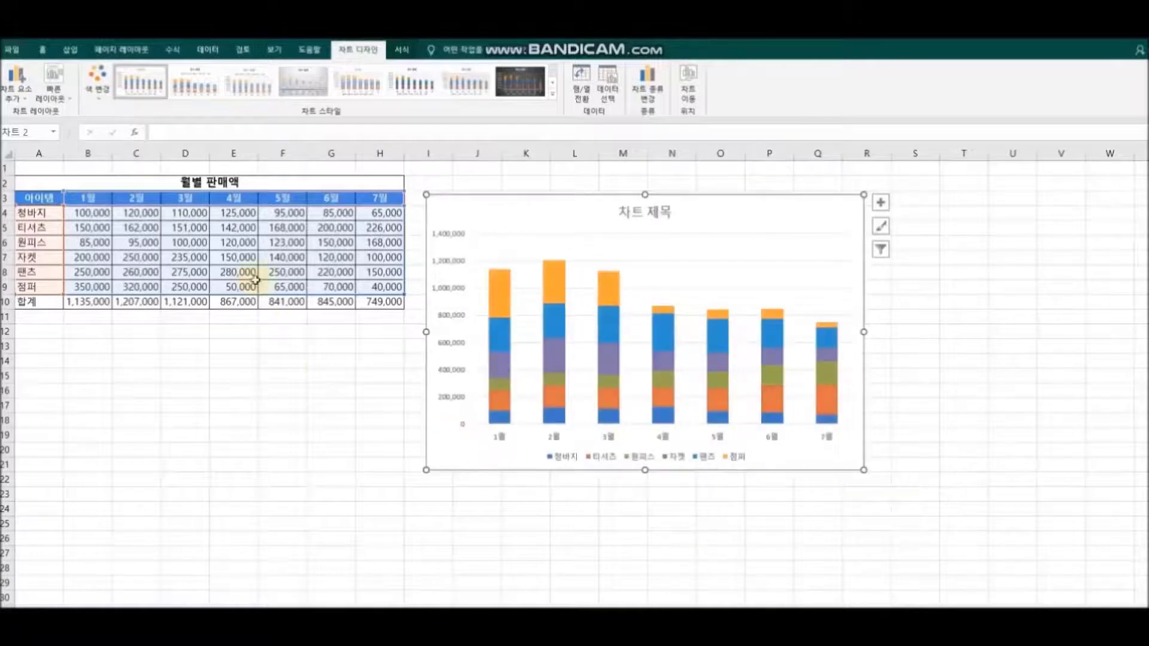
Replace the stacked chart's title with the table heading "월별 판매액" copied from A2.
left_click(216, 183)
right_click(215, 182)
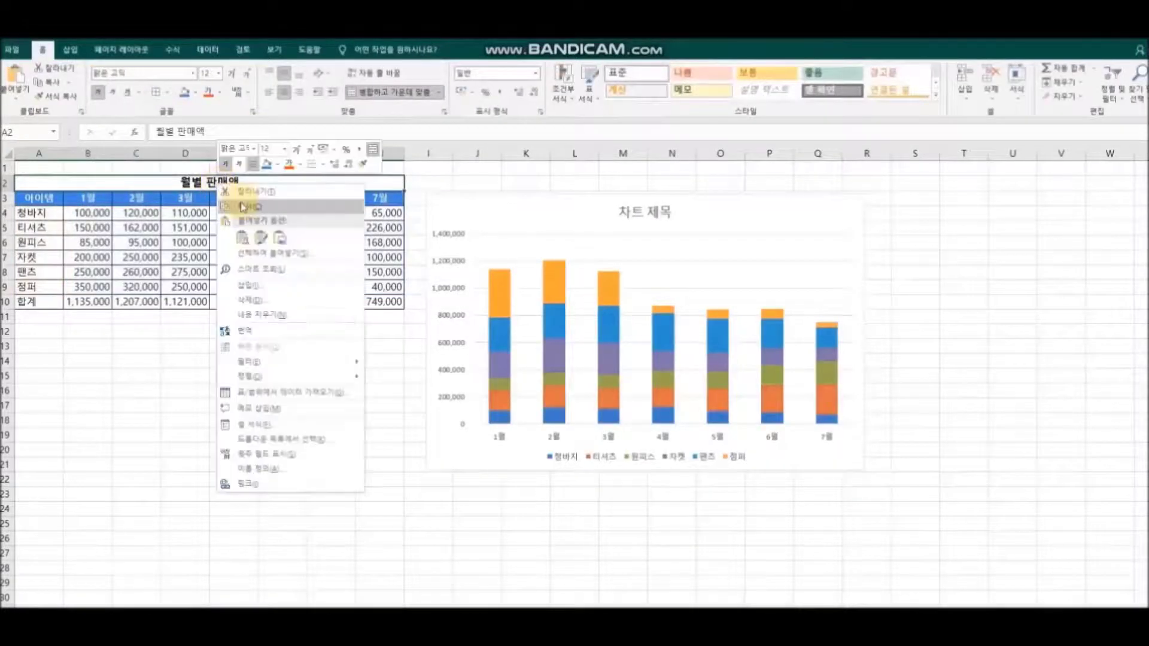
left_click(242, 203)
left_click(618, 216)
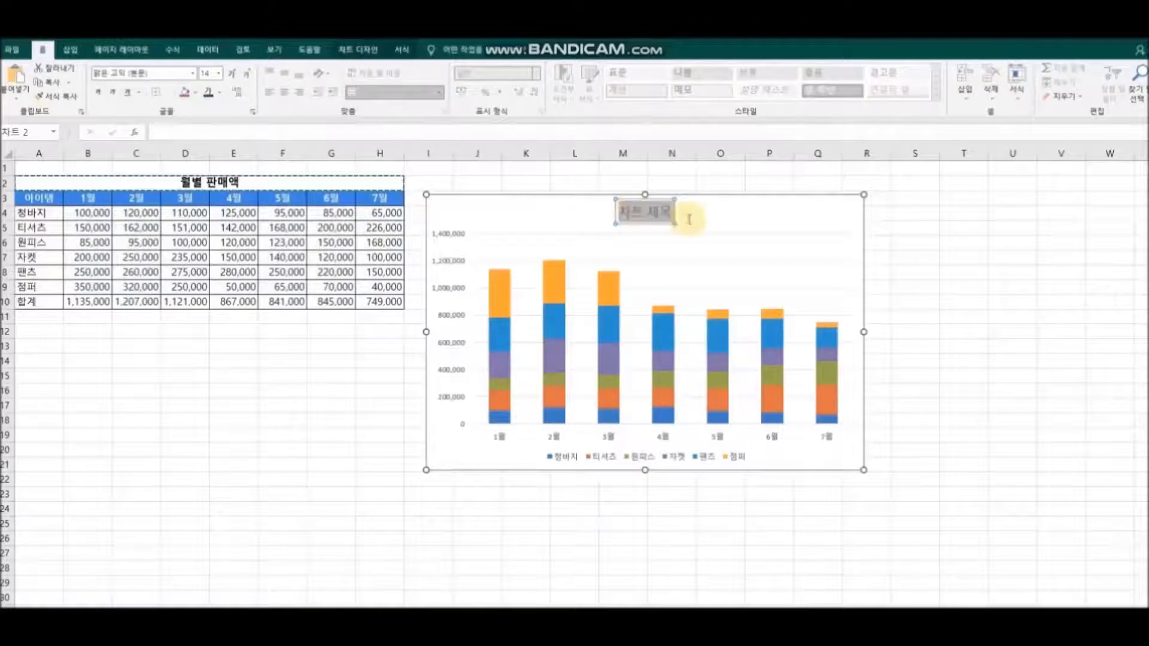
key("ctrl+v")
left_click(963, 390)
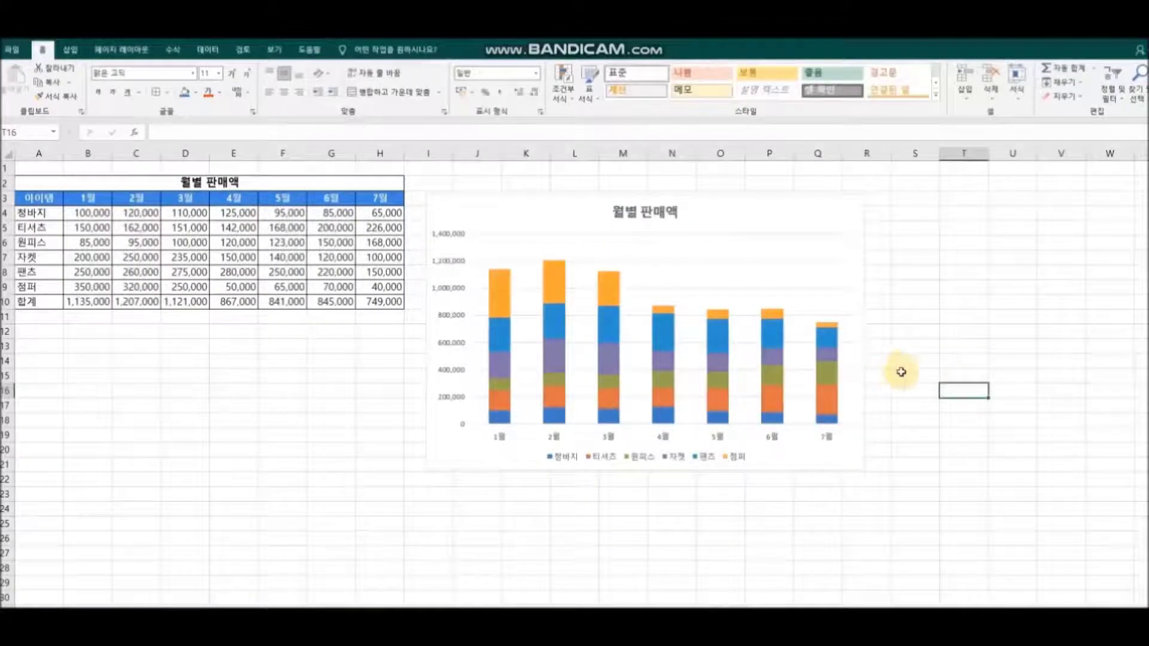
Browse the chart styles and apply the light style with wide columns and data labels, listed right after the dark one.
left_click(808, 461)
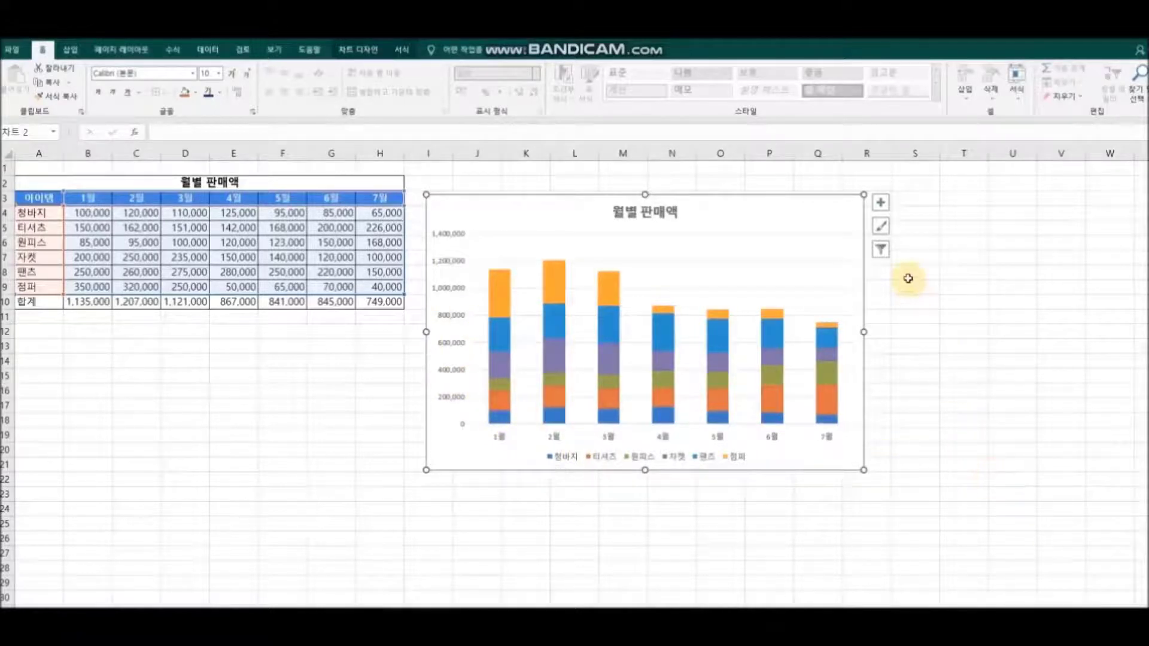
left_click(884, 228)
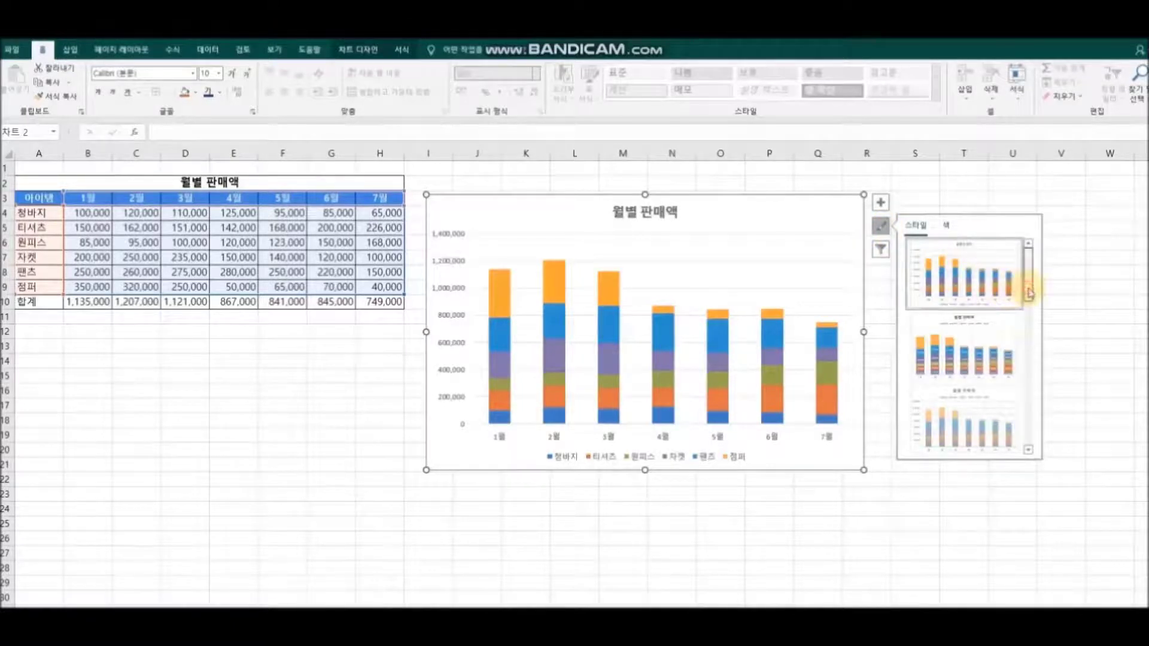
scroll(1030, 293, "down", 1)
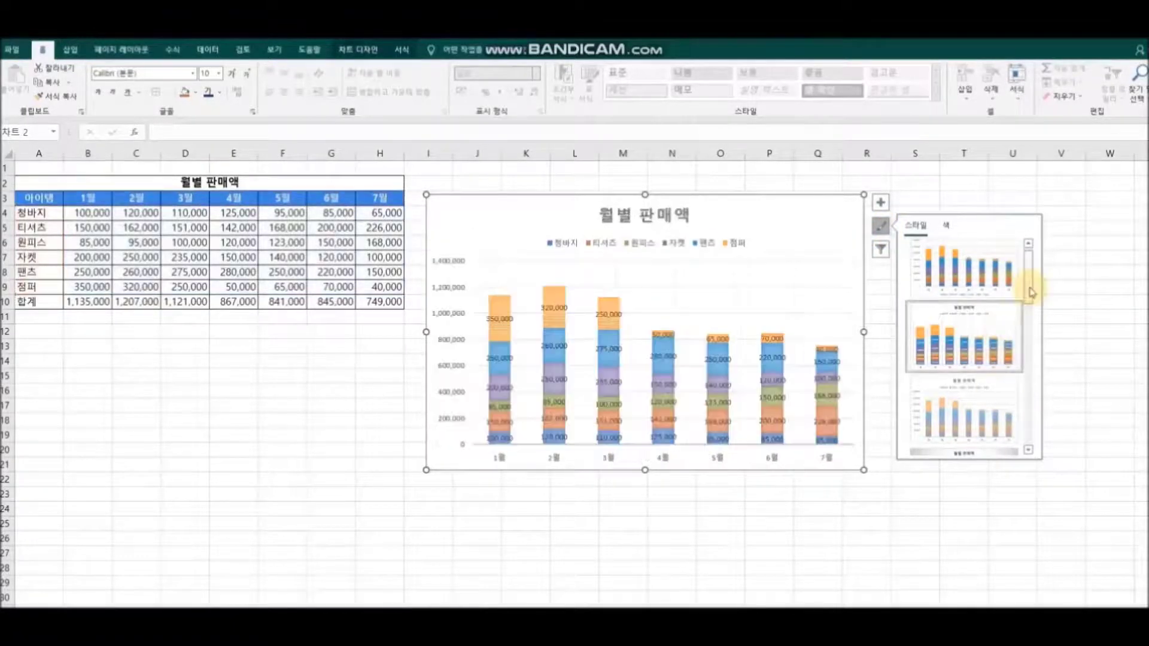
scroll(1028, 294, "down", 1)
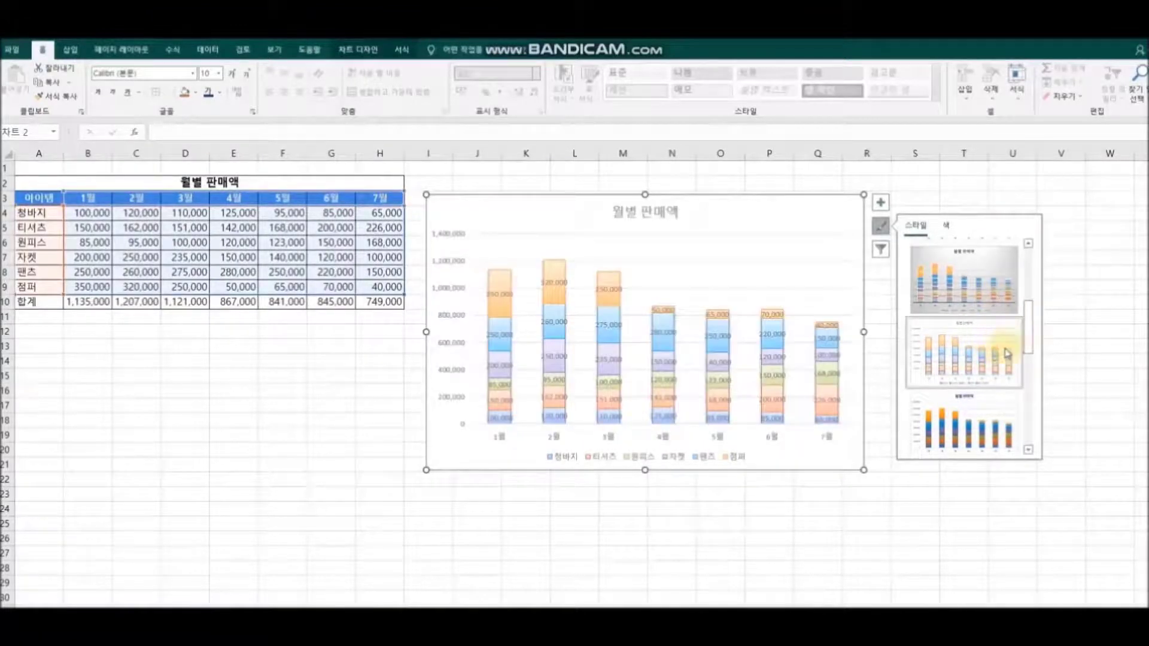
left_click_drag(1027, 328, 1028, 364)
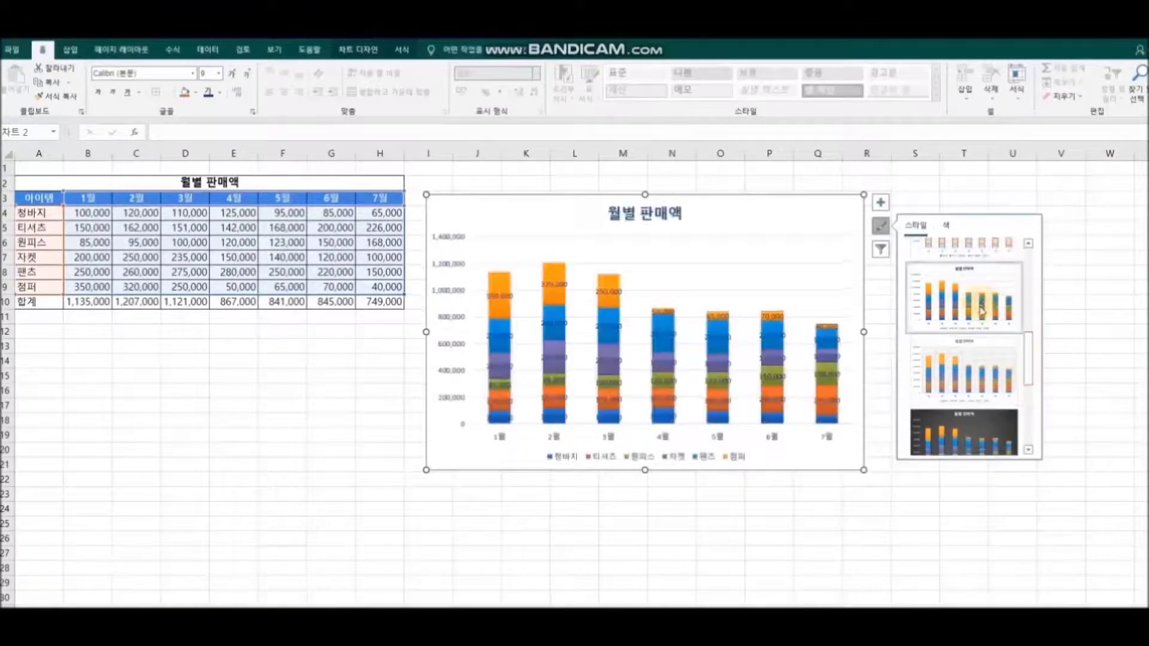
left_click_drag(1029, 368, 1030, 389)
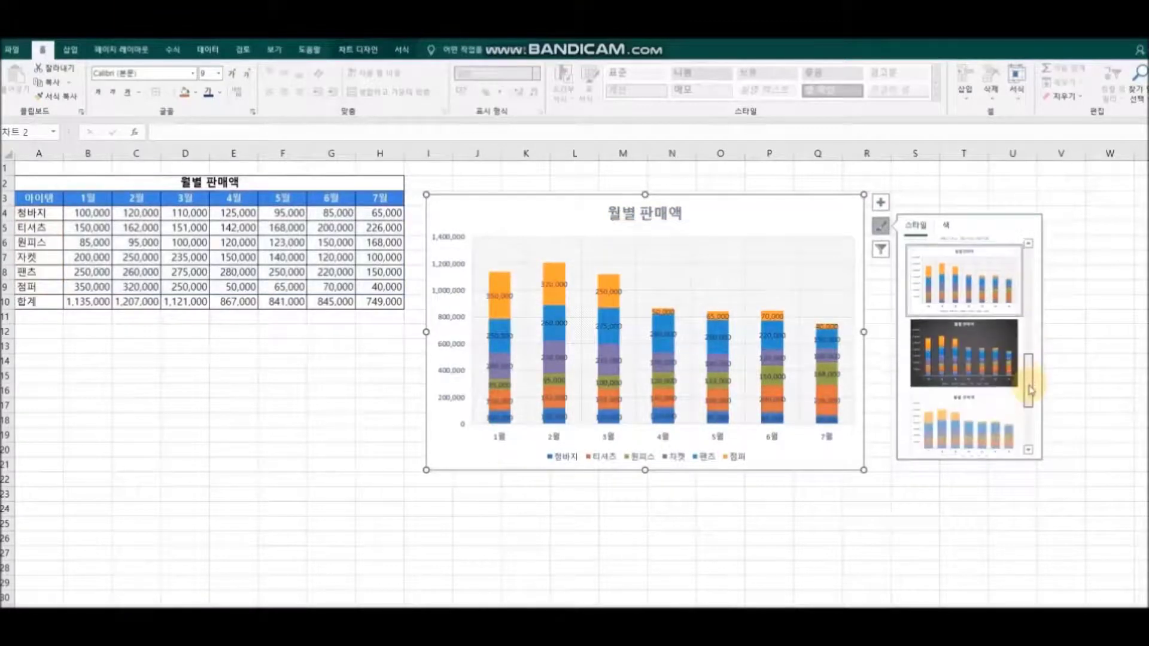
left_click(963, 354)
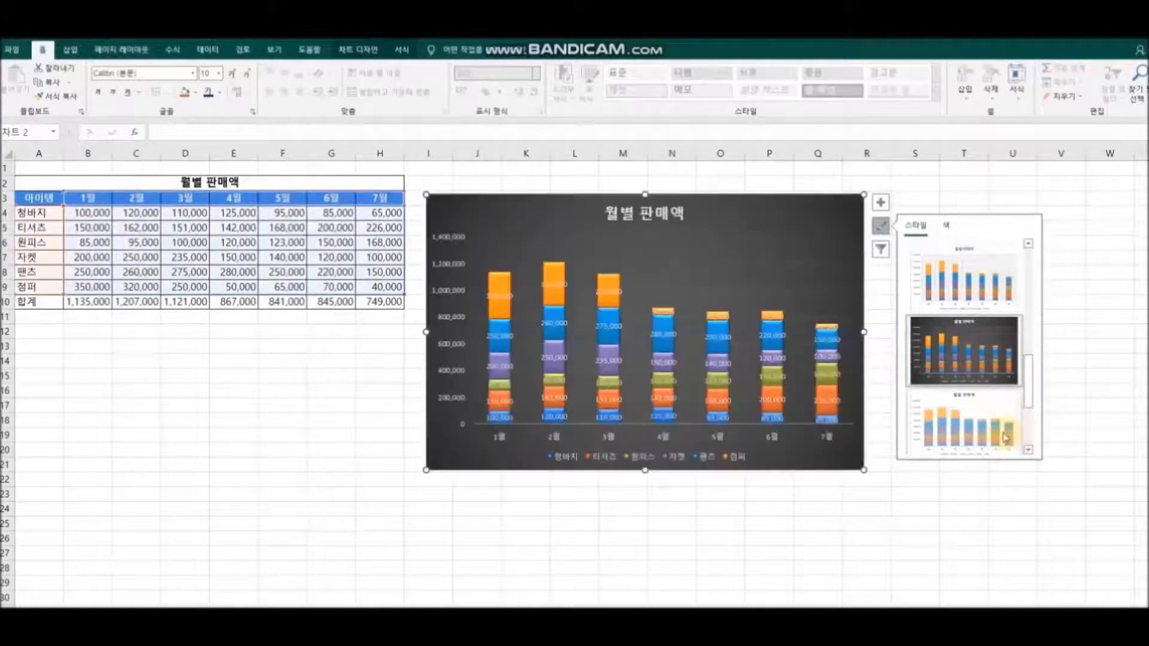
left_click(996, 429)
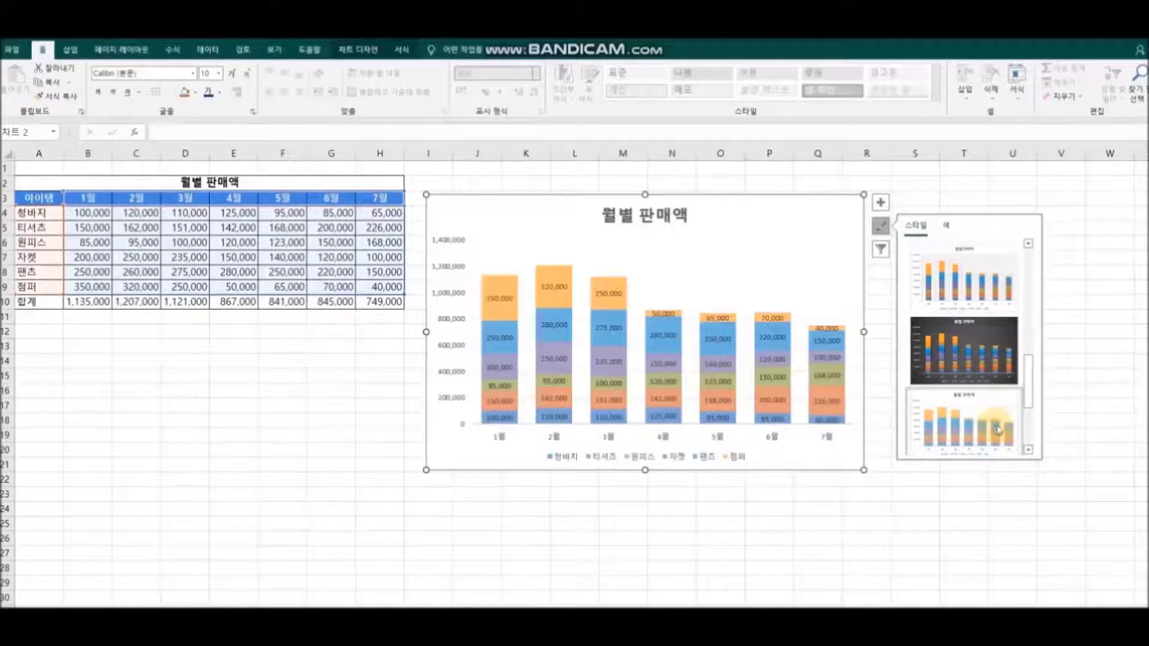
left_click(1023, 541)
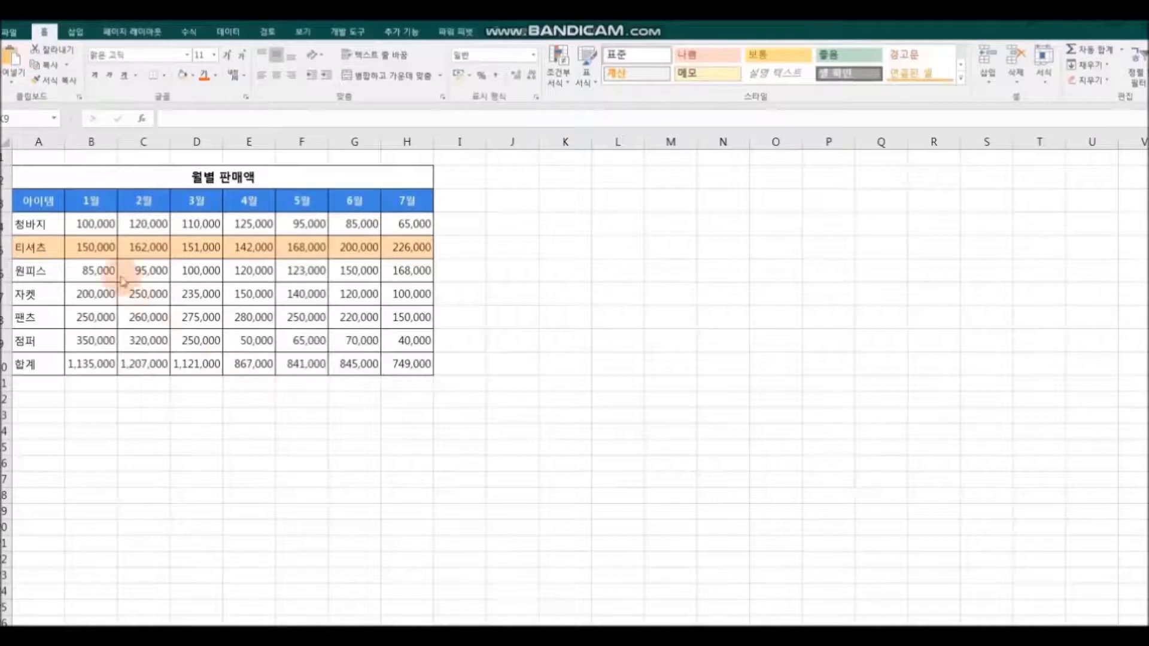
left_click_drag(34, 200, 37, 340)
left_click_drag(198, 201, 199, 340)
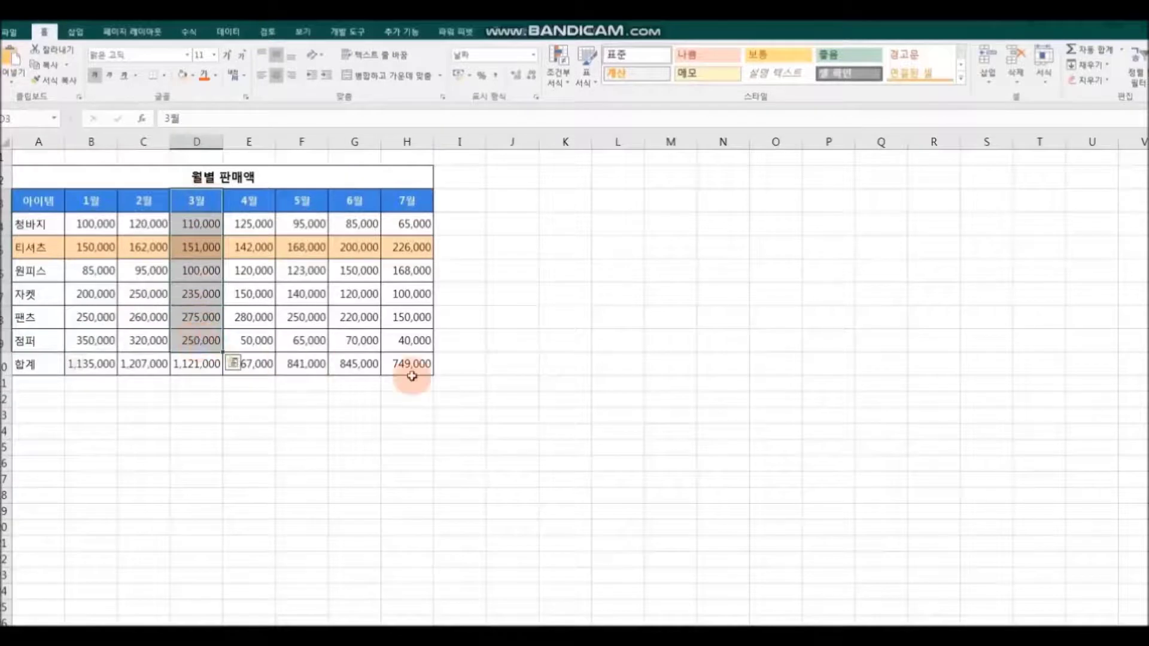
left_click(601, 402)
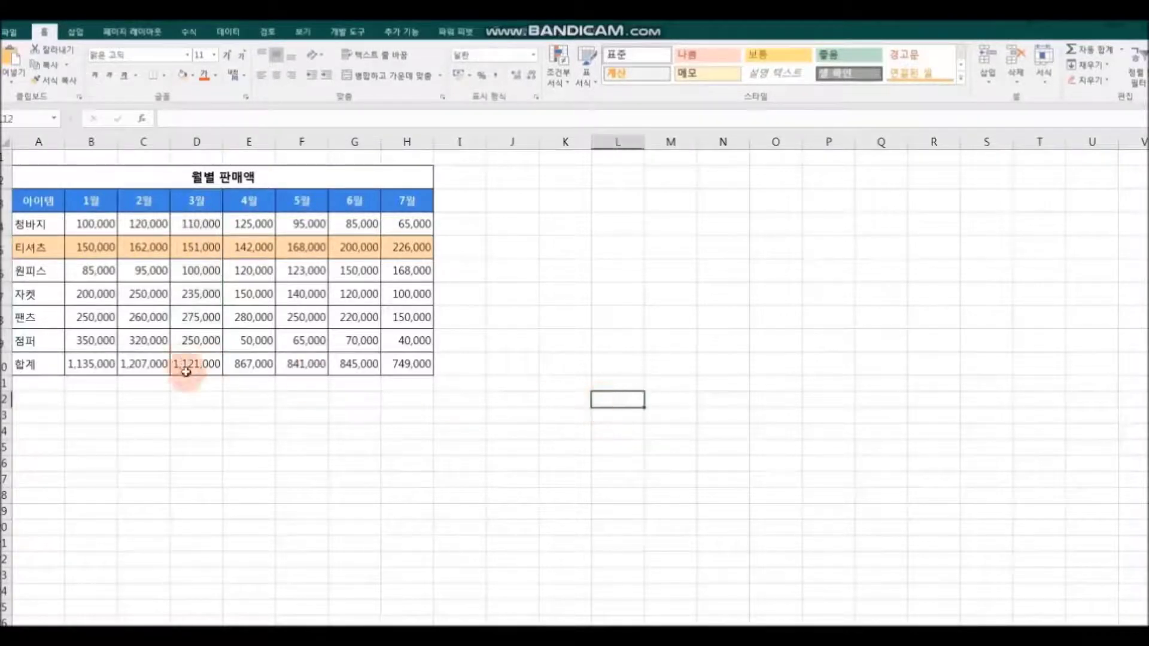
Insert a 2-D pie chart from A3:A9 and D3:D9 and place it enlarged beside the table, spanning about columns I to P.
left_click(38, 197)
left_click_drag(38, 197, 46, 338)
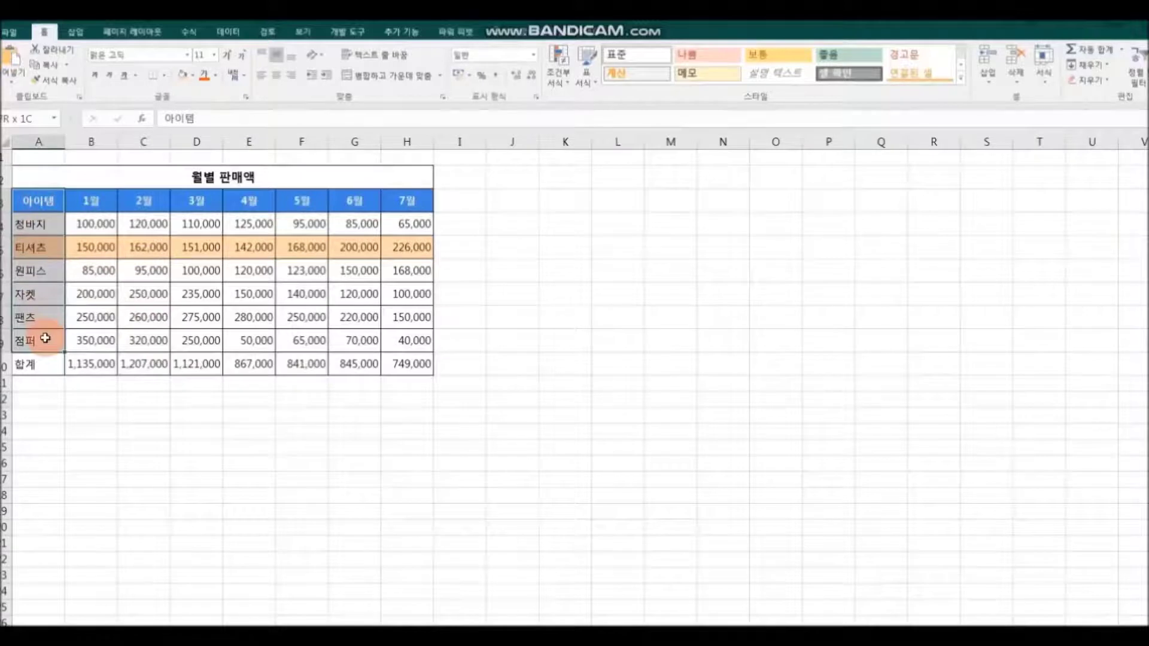
left_click_drag(199, 201, 207, 331)
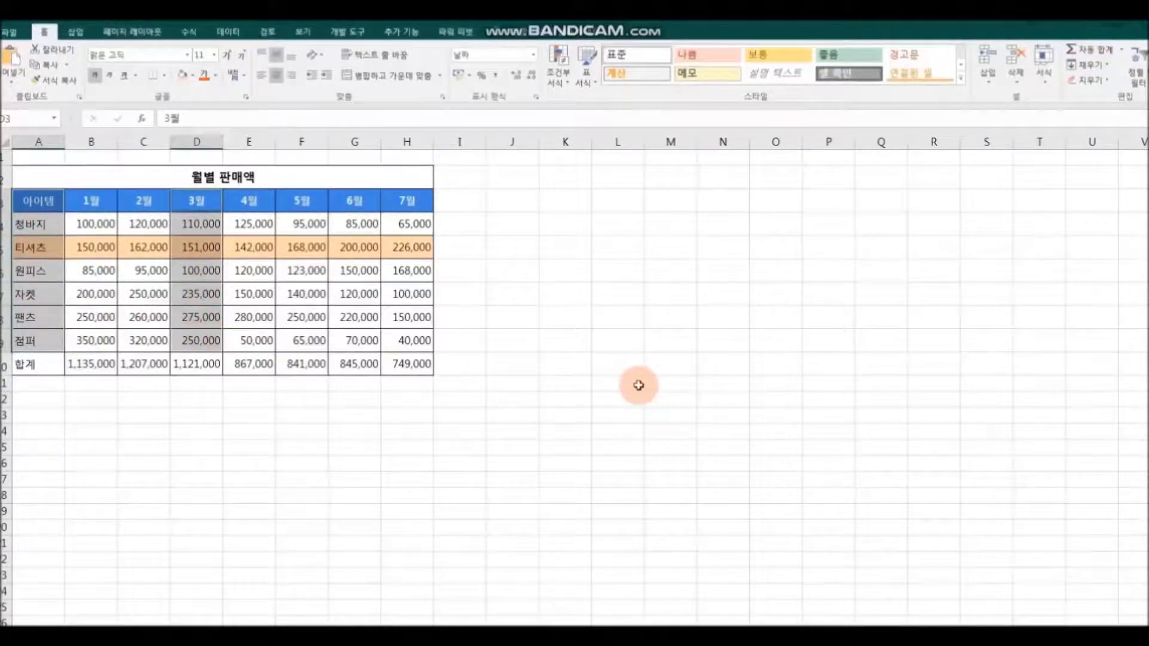
left_click(80, 35)
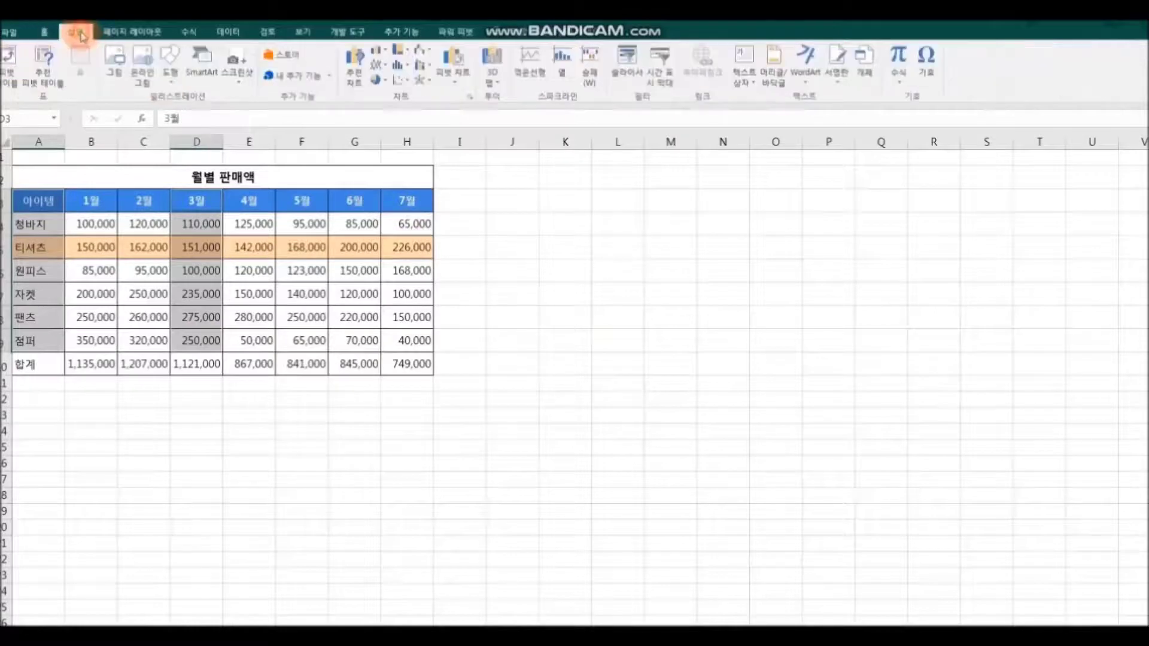
left_click(383, 80)
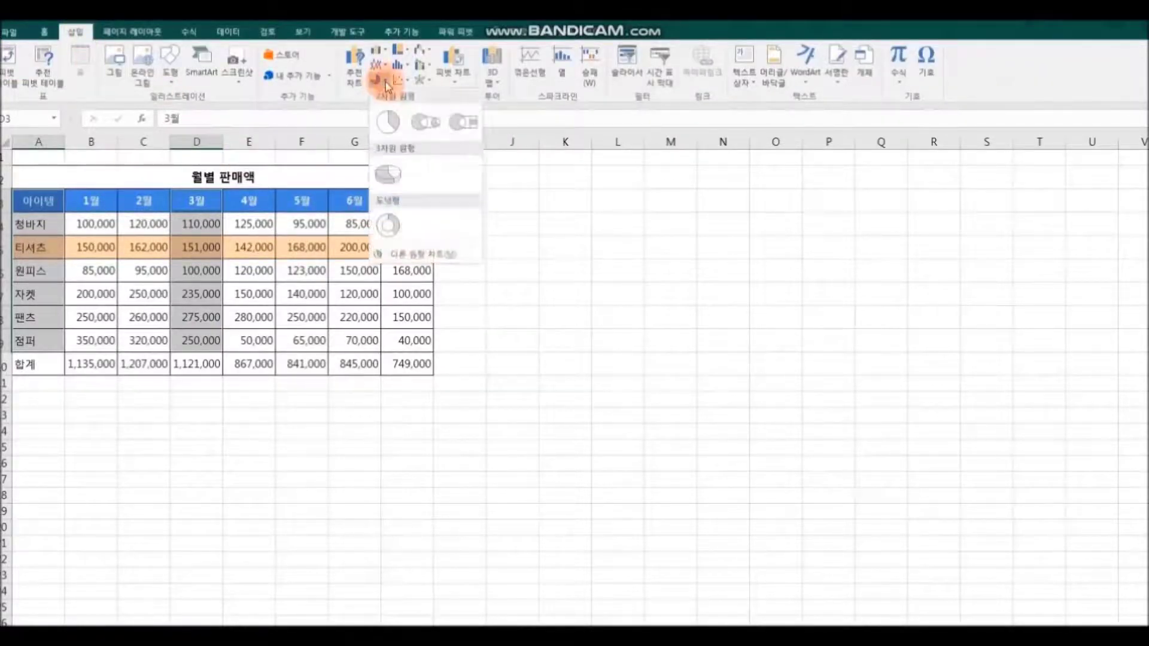
left_click(388, 122)
left_click_drag(543, 319, 521, 183)
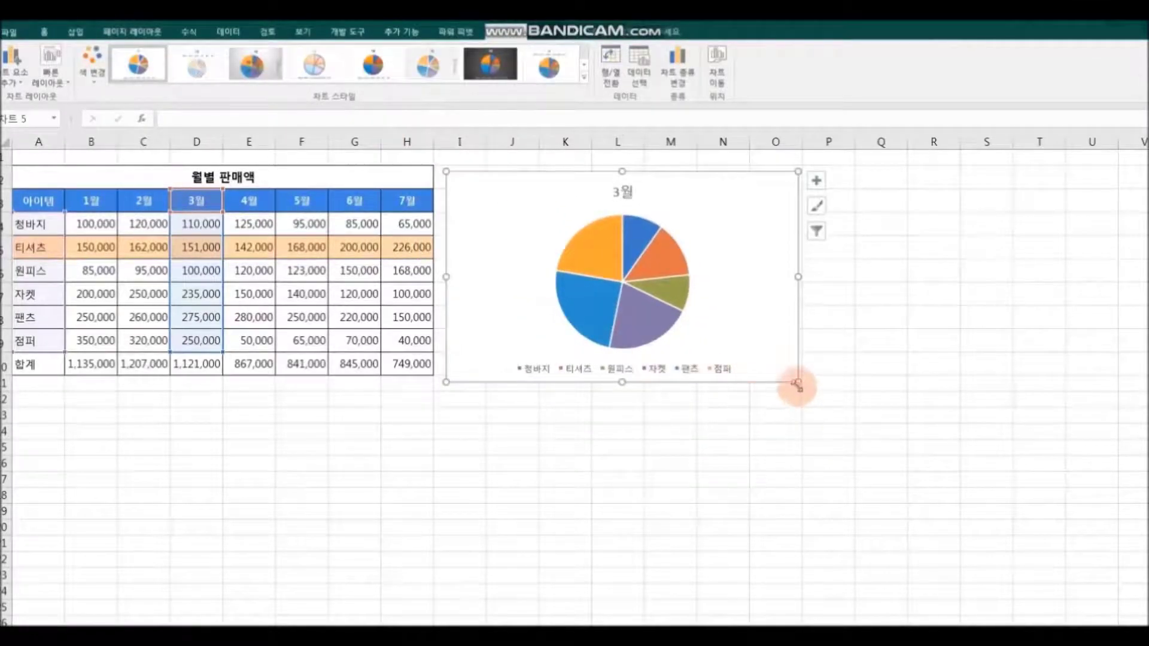
left_click_drag(797, 385, 861, 496)
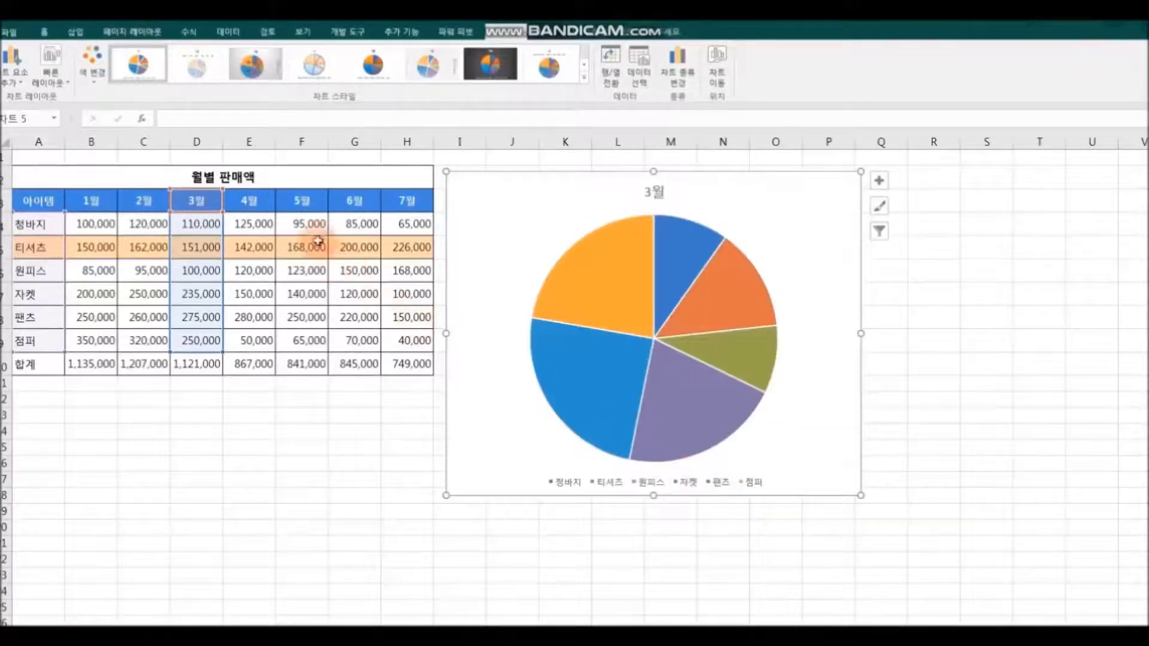
Append the table heading "월별 판매액" copied from A2 to the pie chart's title, making it "3월 월별 판매액".
left_click(250, 179)
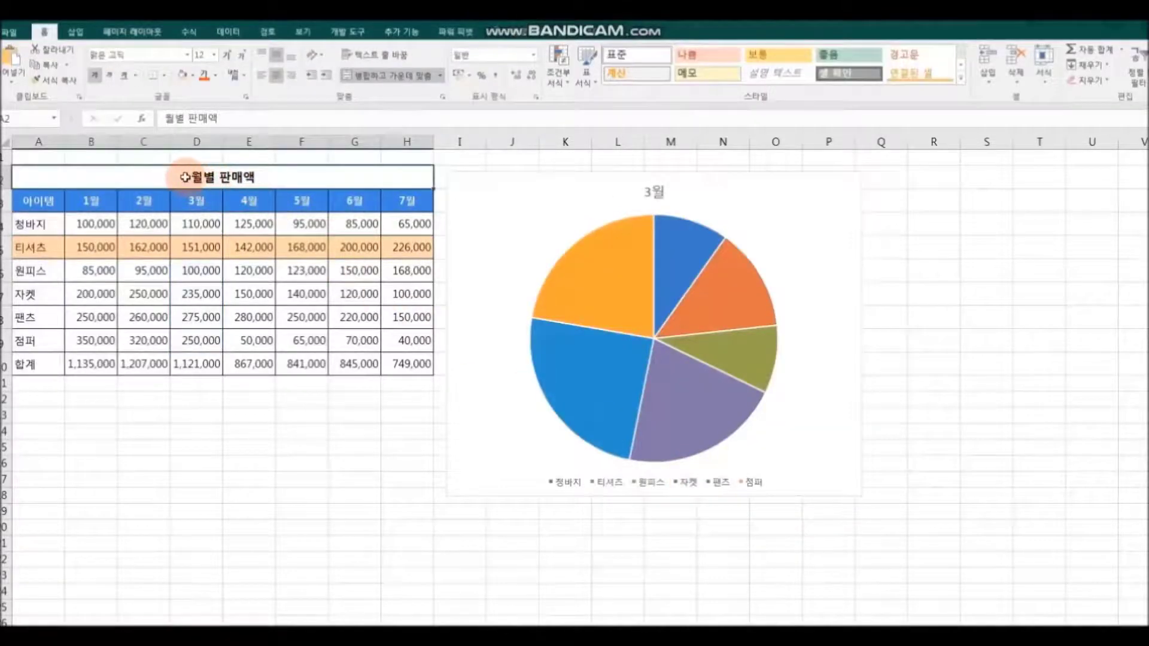
right_click(250, 176)
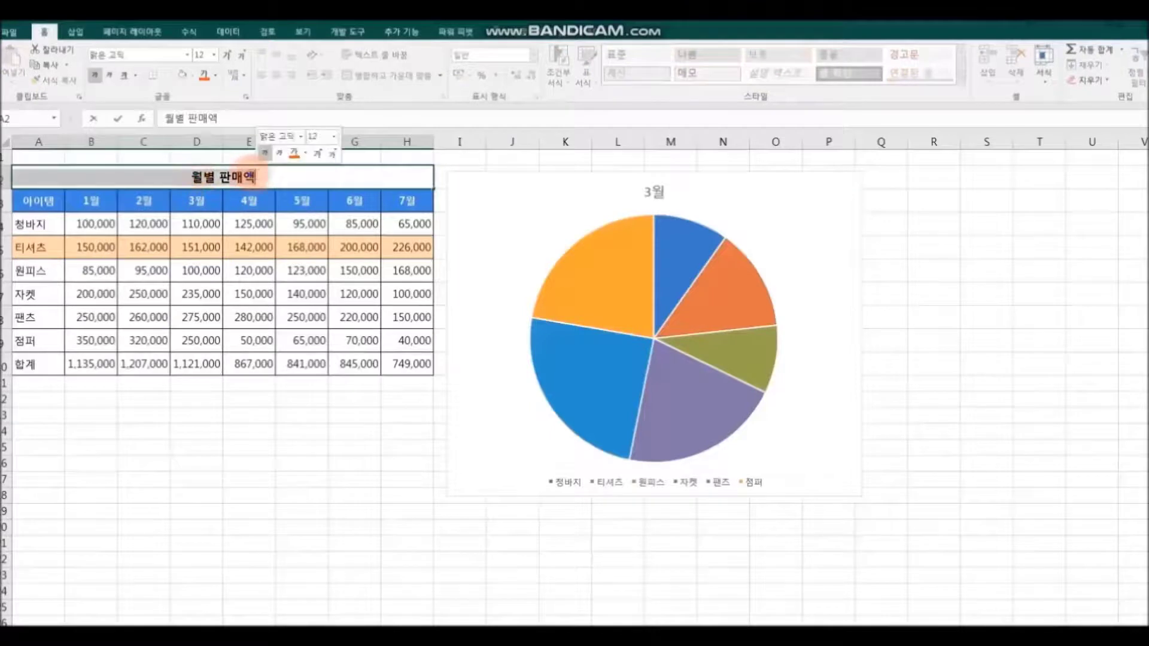
left_click(284, 198)
left_click(655, 191)
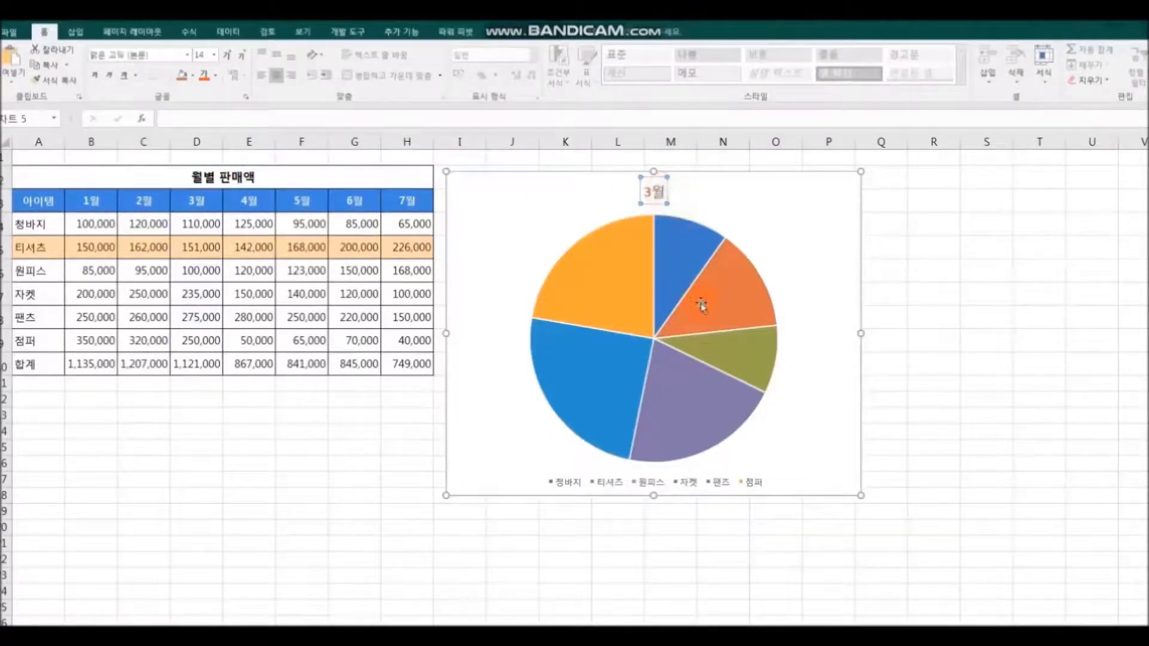
mouse_move(702, 306)
key("ctrl+v")
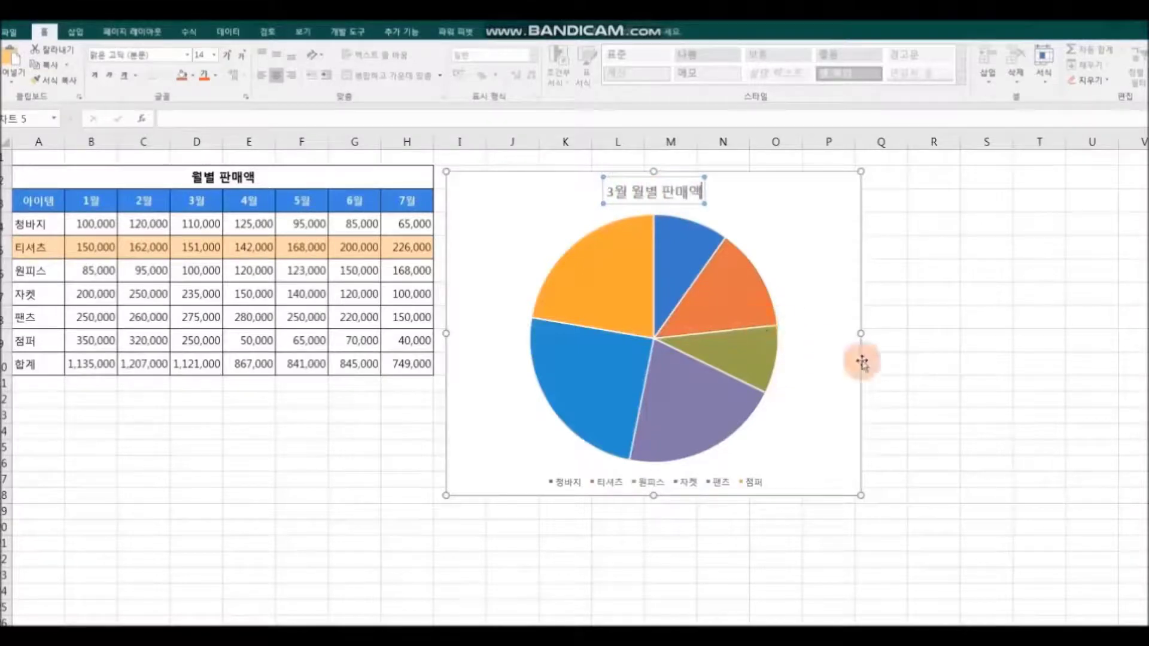
left_click(925, 365)
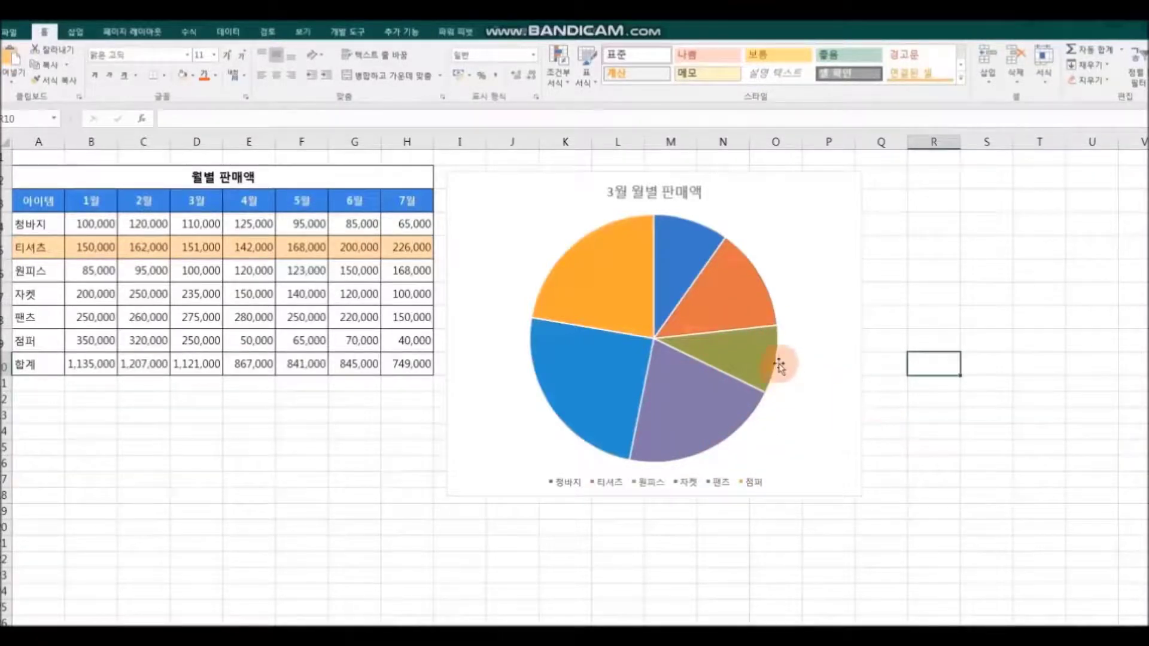
Browse the pie chart's styles, apply the one with coloured item names and percentages outside the slices, and enlarge the chart to about R21.
left_click(808, 228)
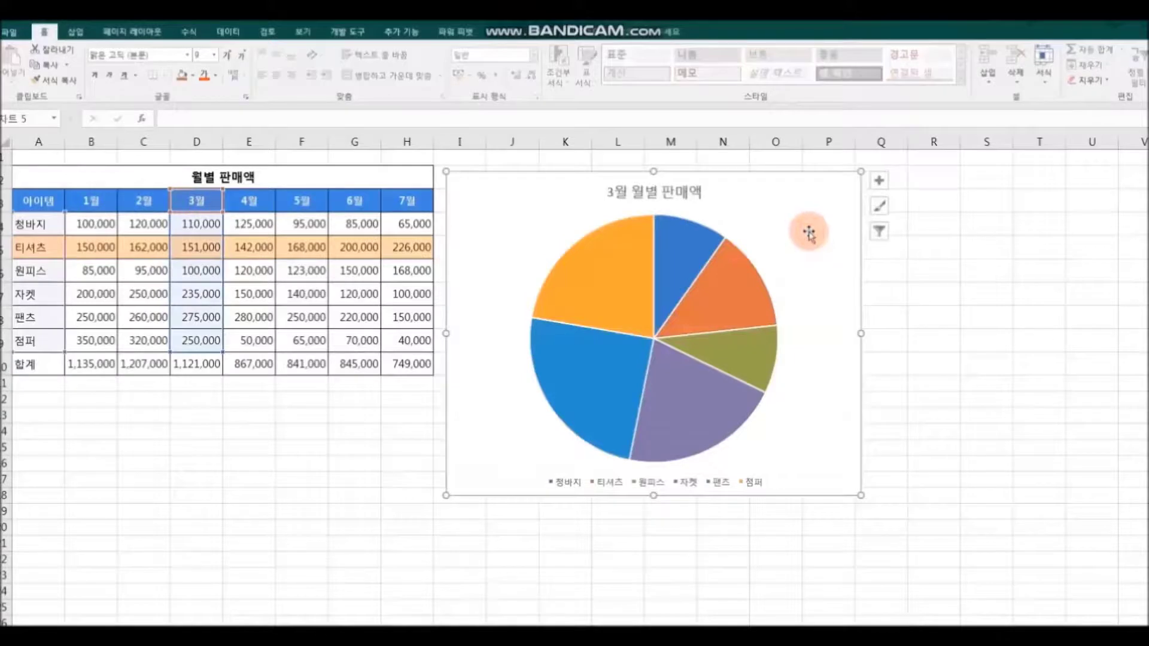
left_click(884, 211)
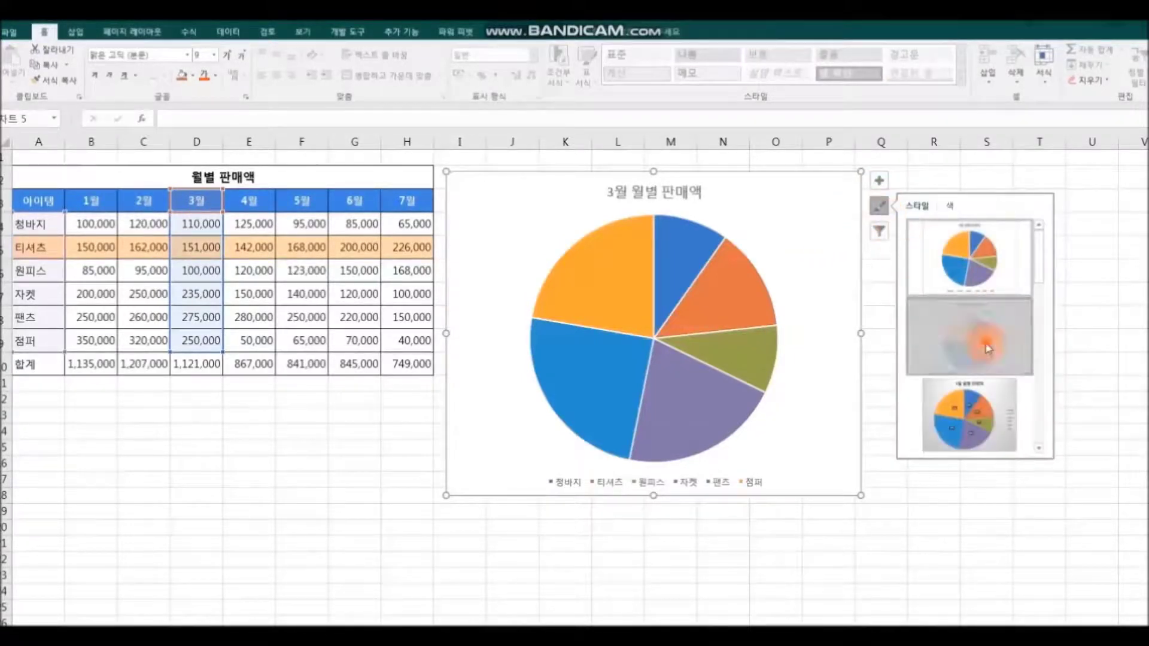
left_click(1039, 446)
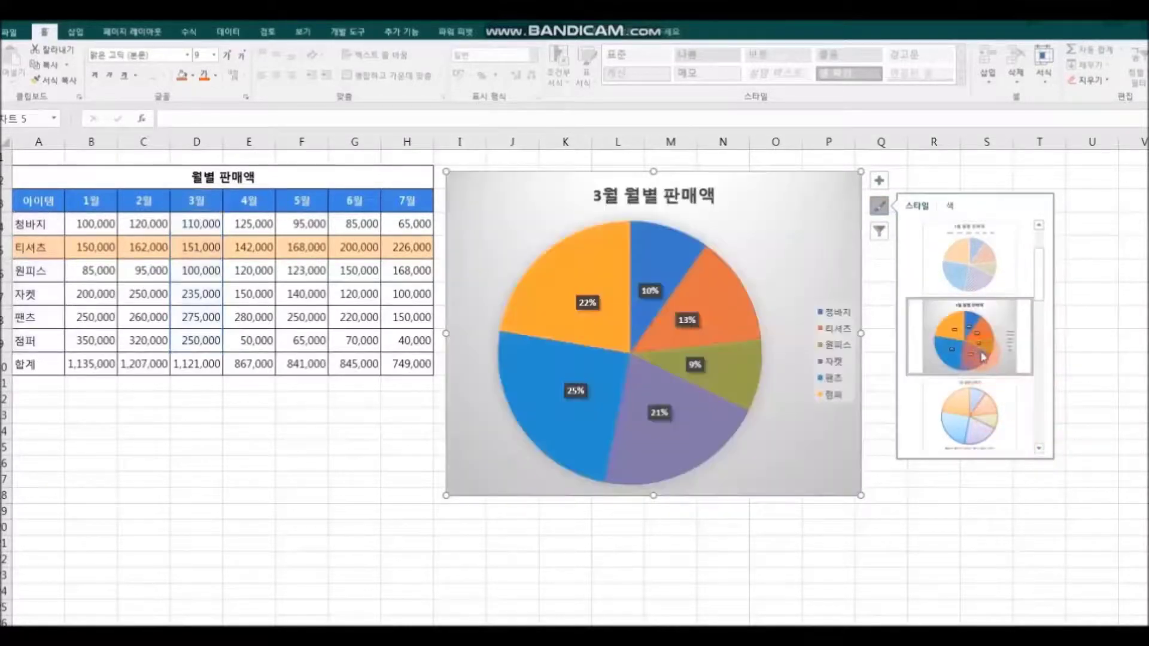
left_click(1039, 448)
left_click(1039, 447)
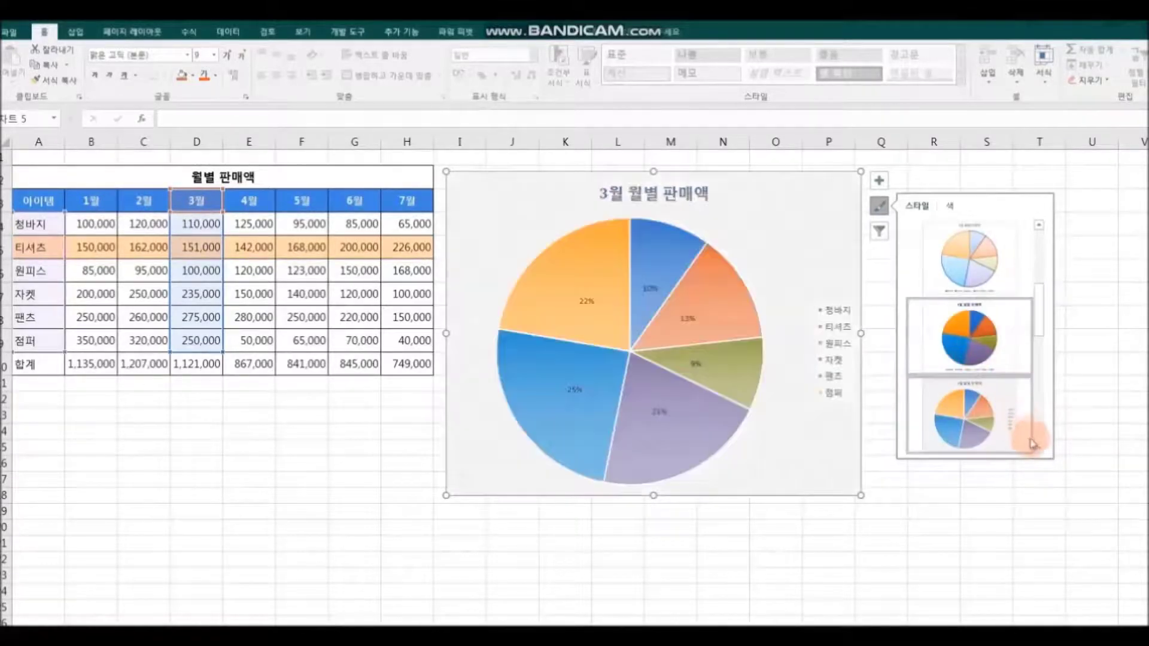
left_click(1039, 449)
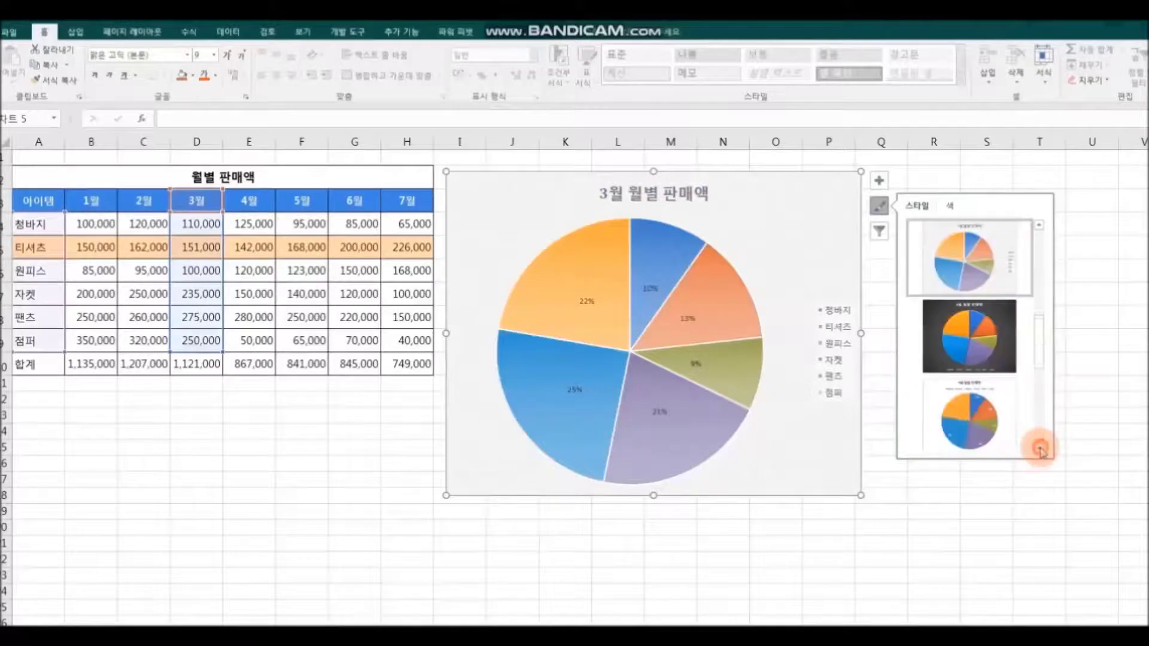
left_click(1039, 448)
left_click(1039, 448)
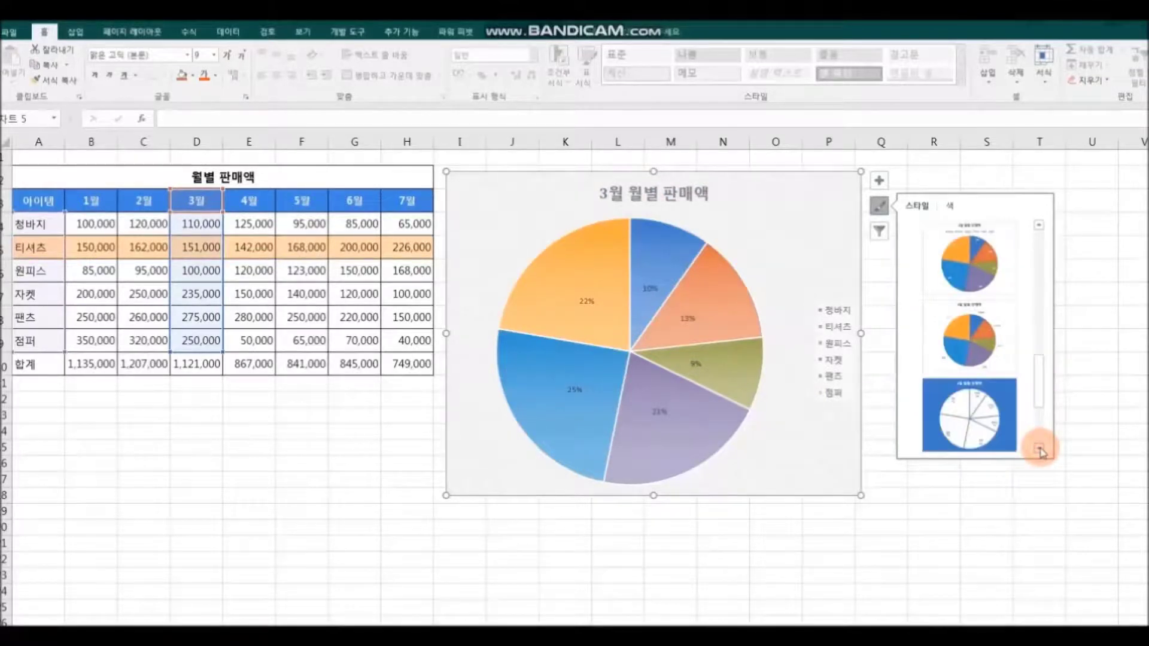
left_click(976, 371)
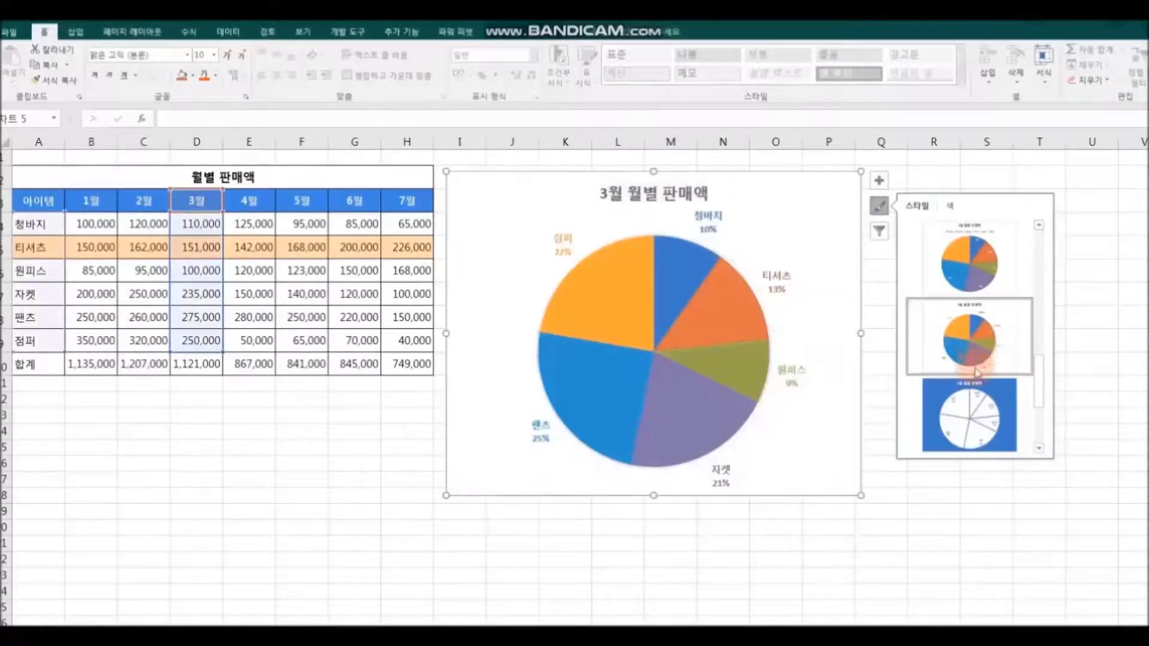
left_click(1003, 537)
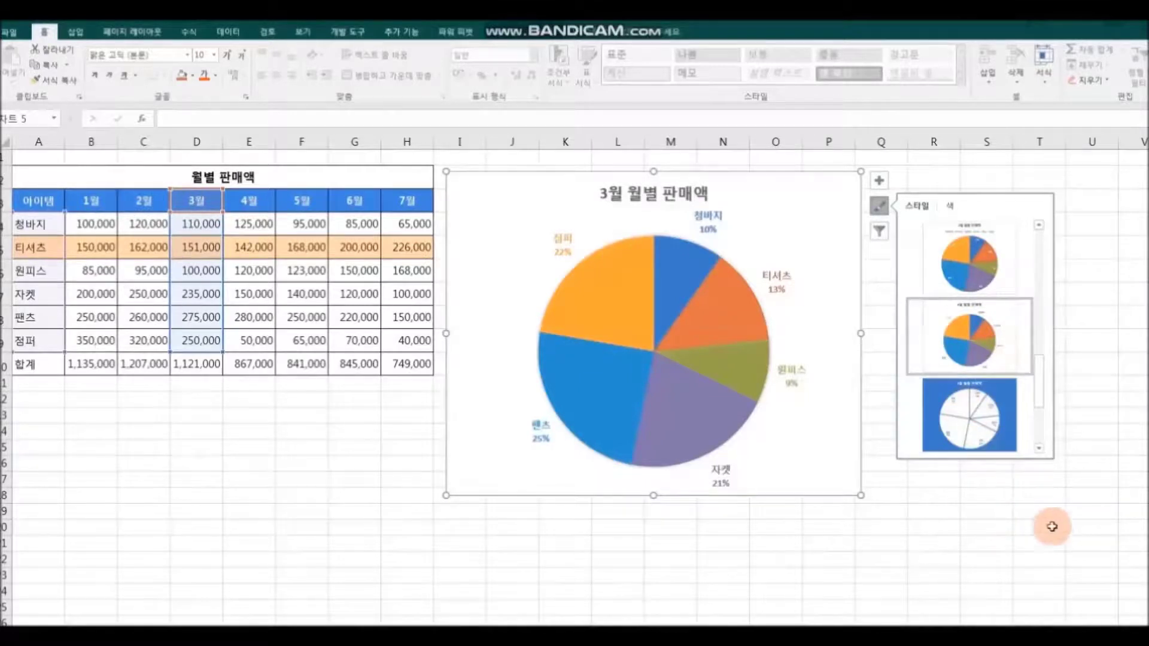
left_click(1052, 531)
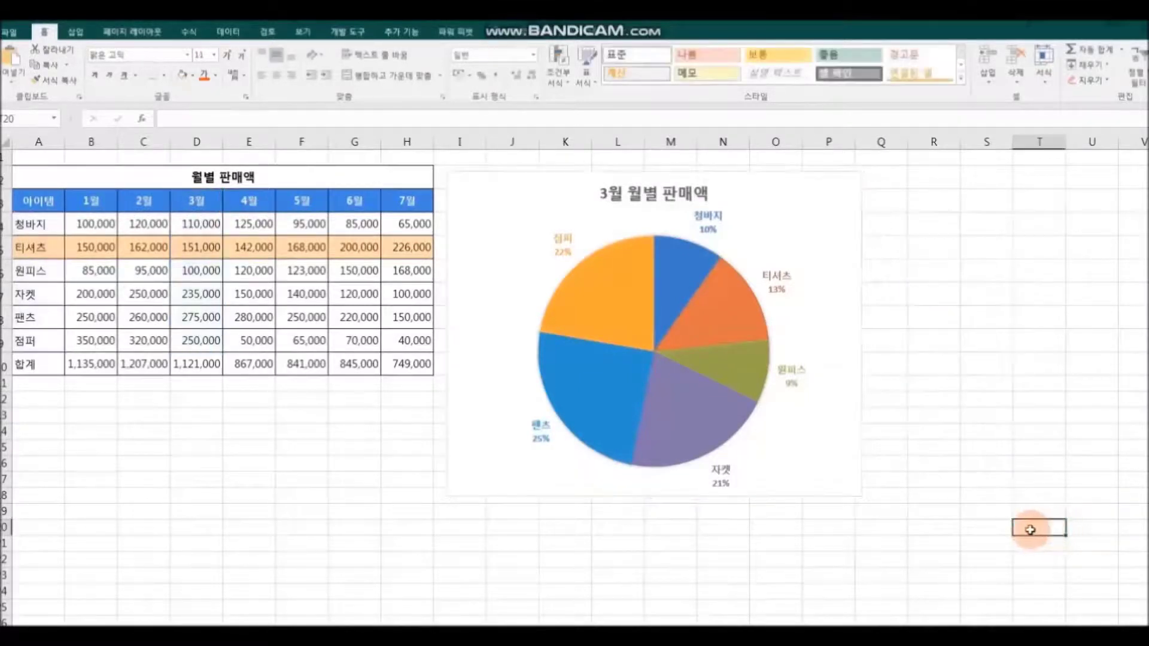
left_click(859, 499)
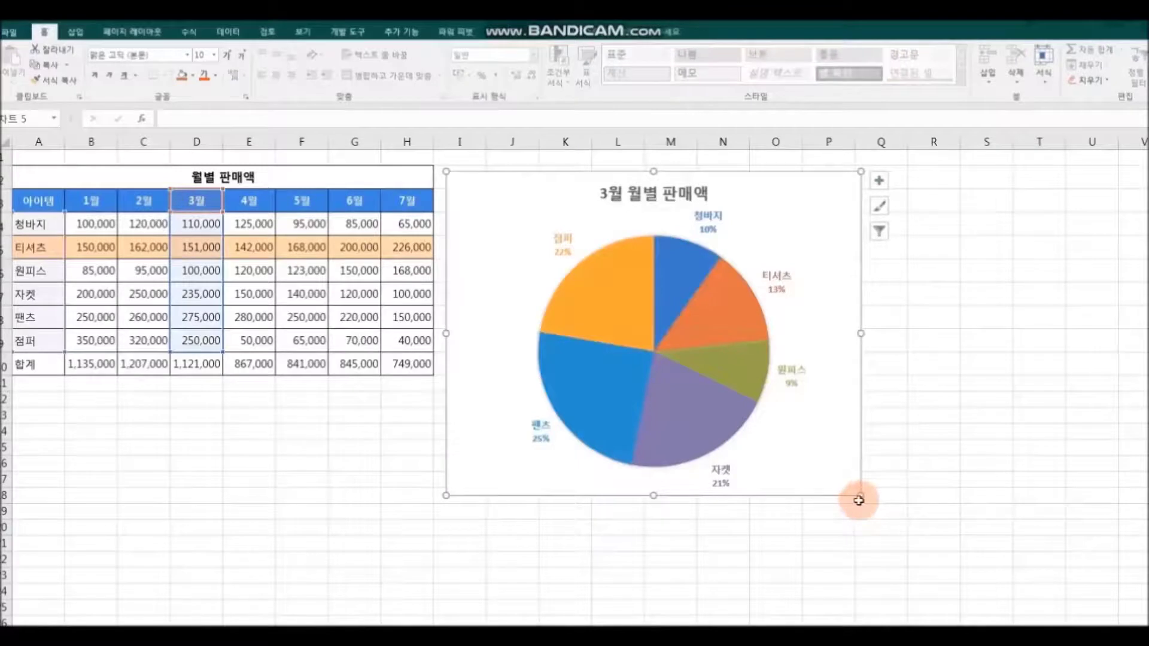
left_click_drag(860, 498, 929, 543)
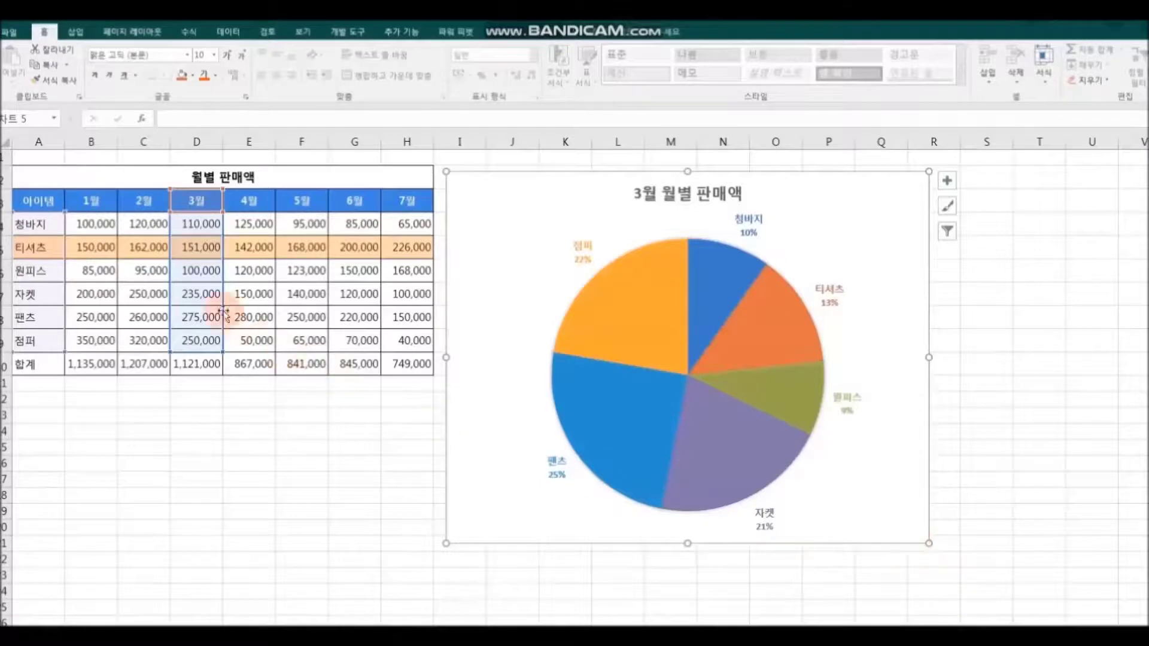
Highlight the 3월 value of 티셔츠 in D5 with a dark blue fill and bold white text.
left_click(196, 249)
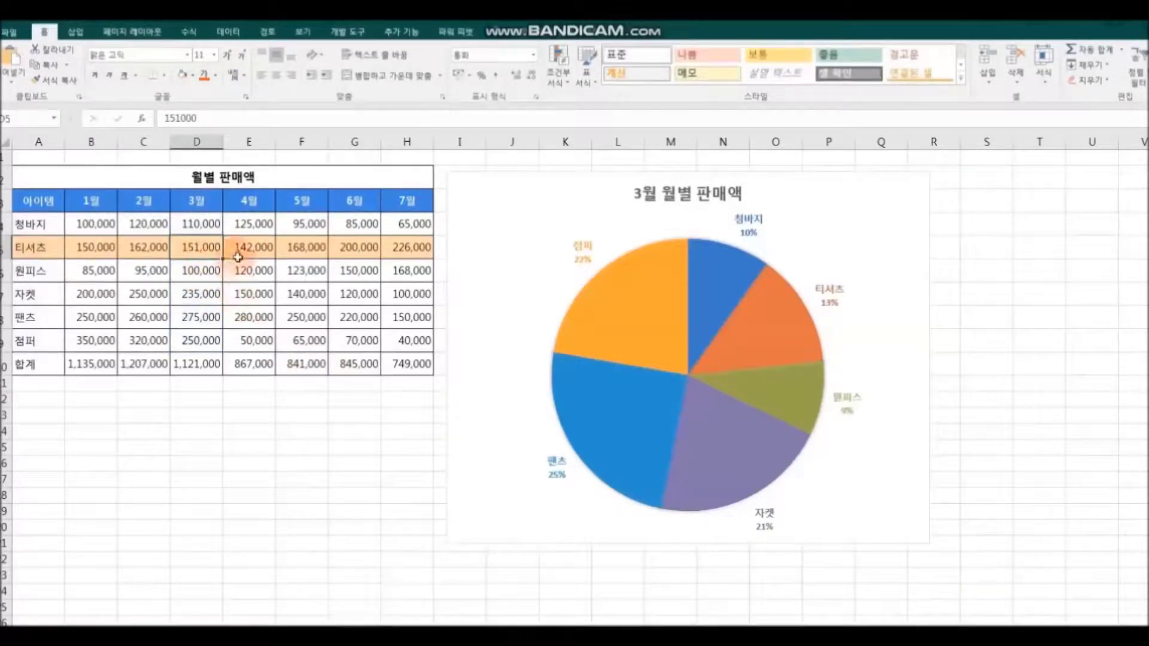
left_click(193, 76)
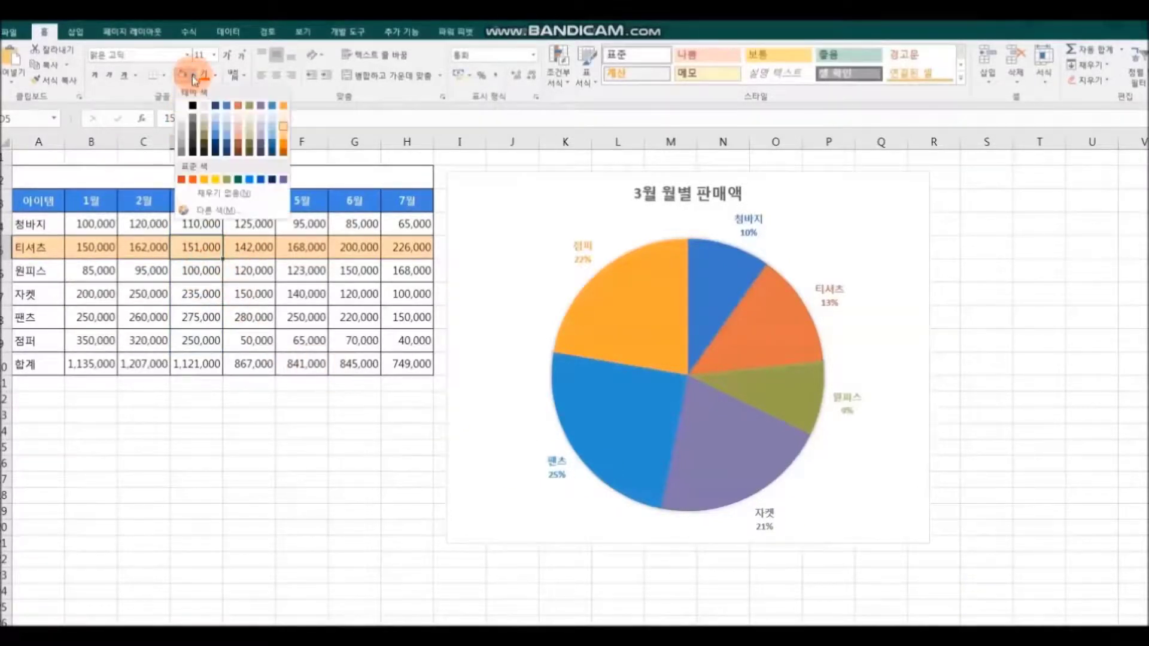
left_click(275, 146)
left_click(215, 76)
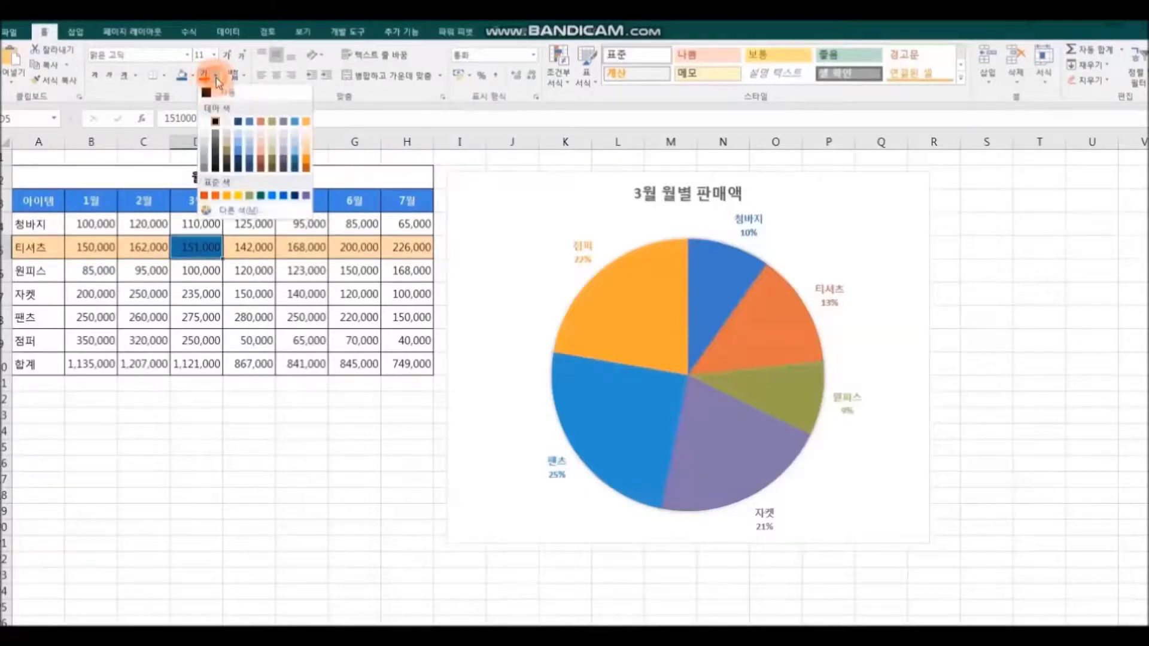
left_click(204, 122)
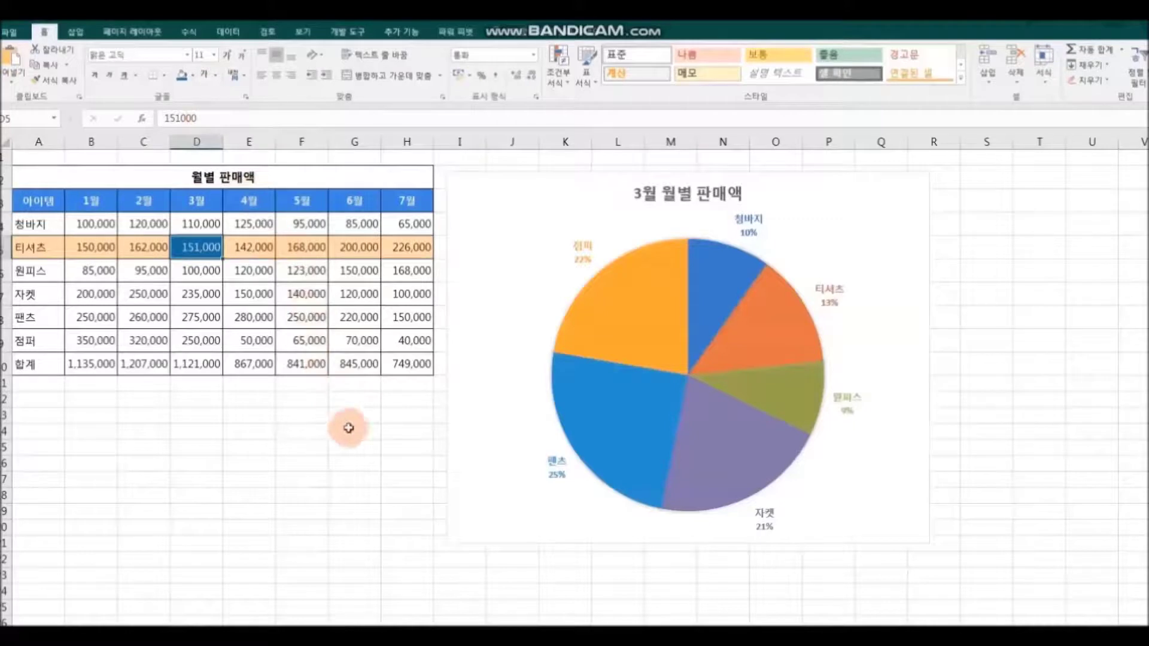
left_click(118, 74)
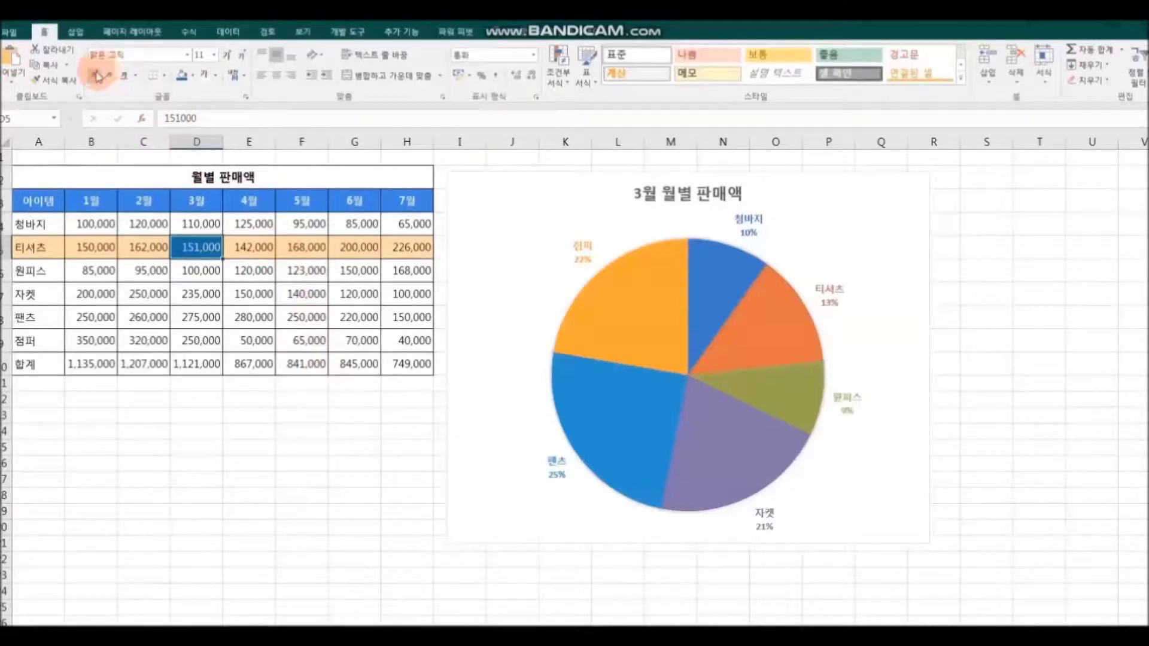
left_click(389, 450)
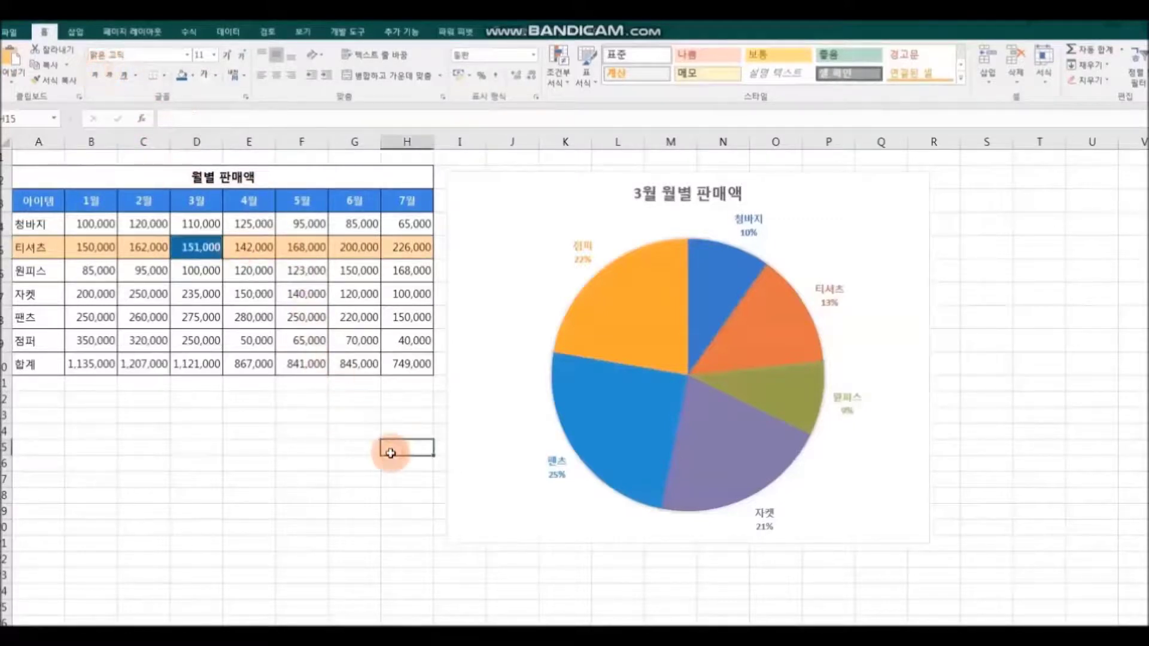
Pull only the orange 티셔츠 slice outward so it is separated from the rest of the pie.
left_click(799, 339)
left_click_drag(777, 322, 831, 290)
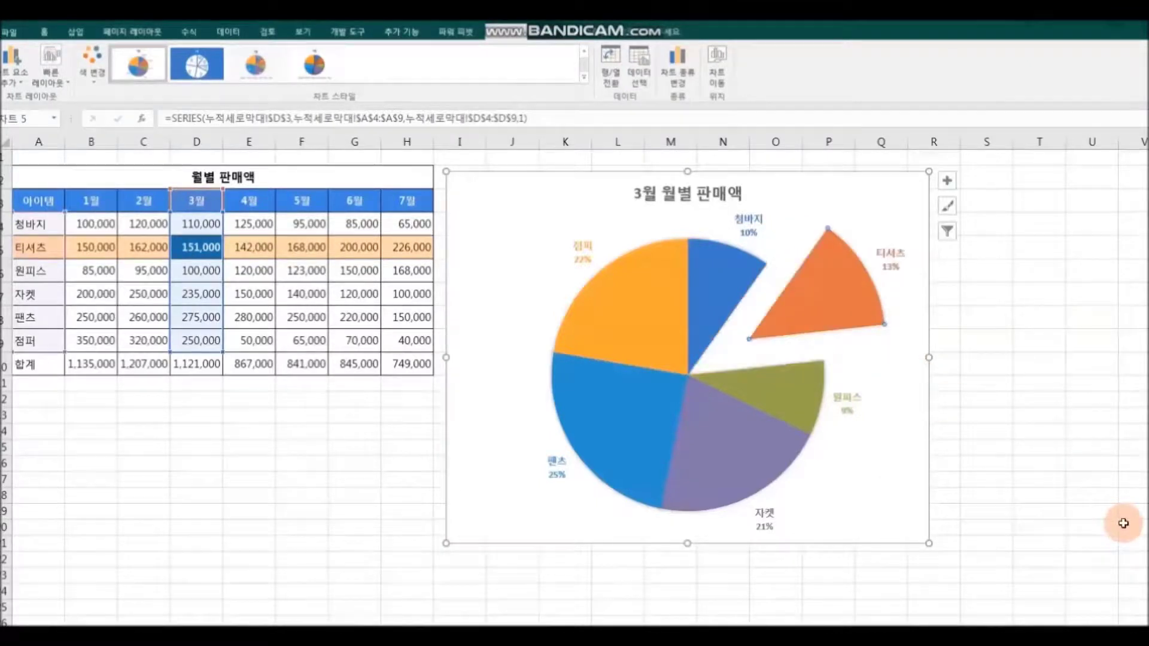
left_click(1098, 522)
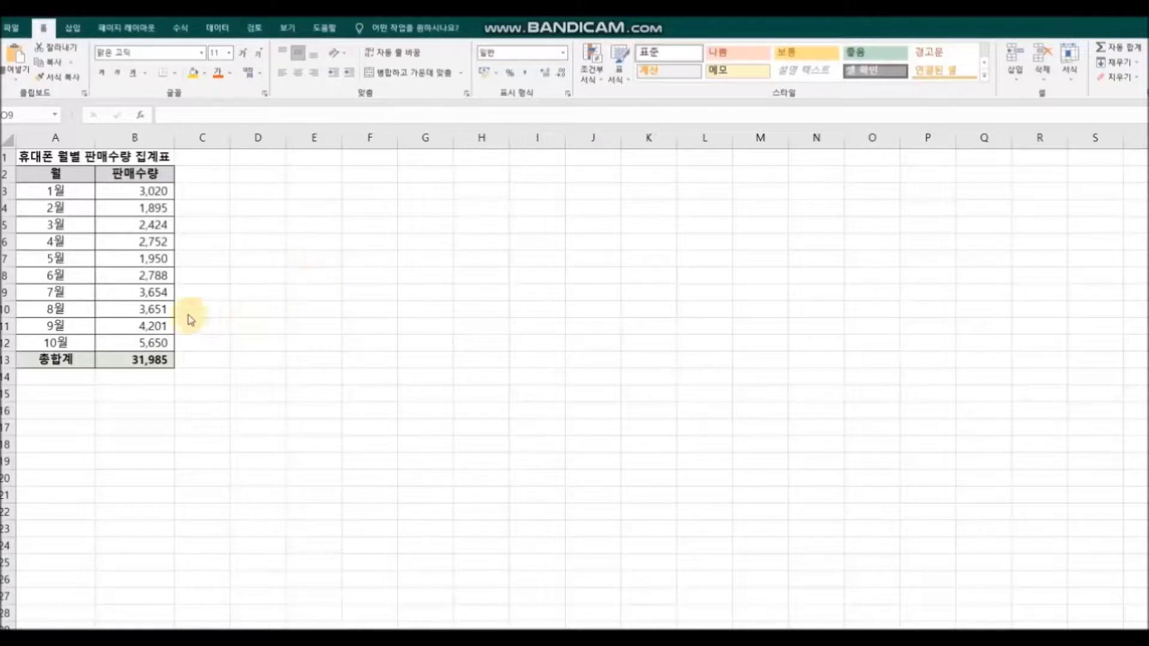
Insert a 2-D clustered column chart from A2:B12 and place it enlarged beside the table, spanning about columns D to N.
left_click_drag(26, 174, 148, 342)
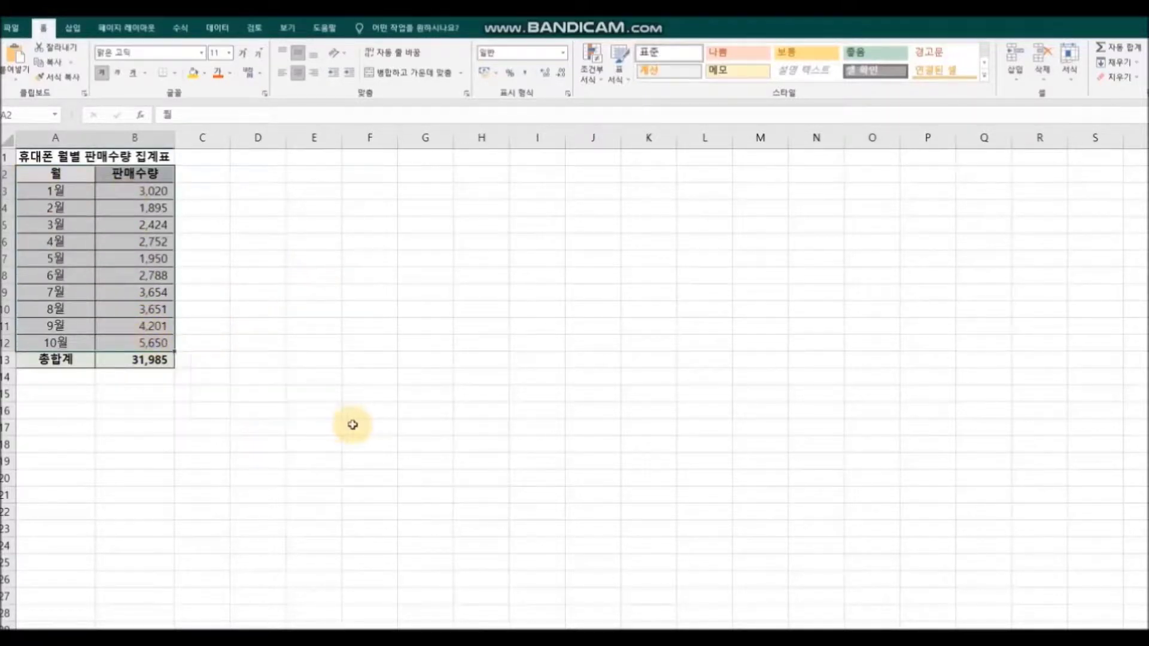
left_click(73, 30)
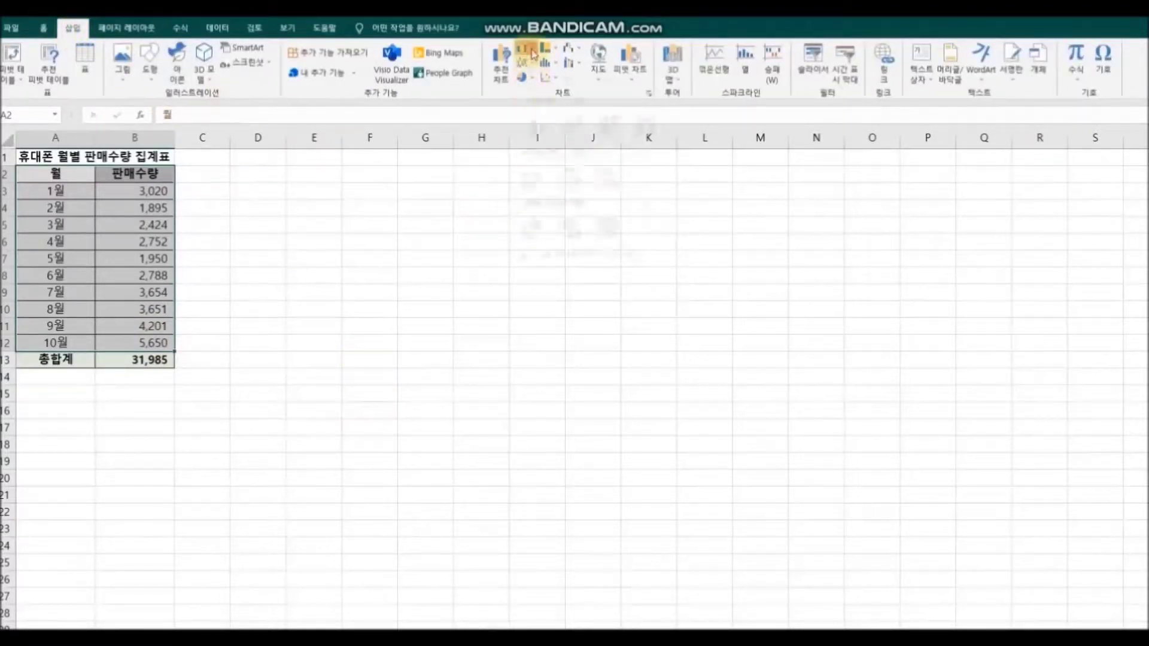
left_click(531, 54)
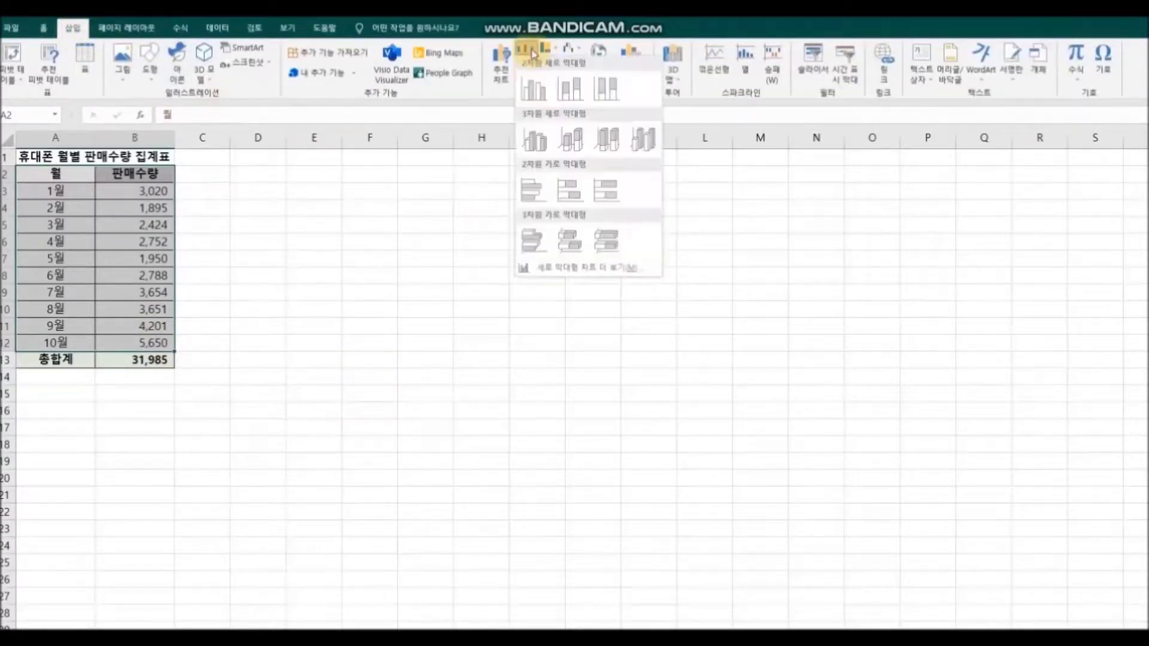
left_click(534, 90)
left_click_drag(533, 281, 350, 194)
left_click_drag(620, 424, 805, 554)
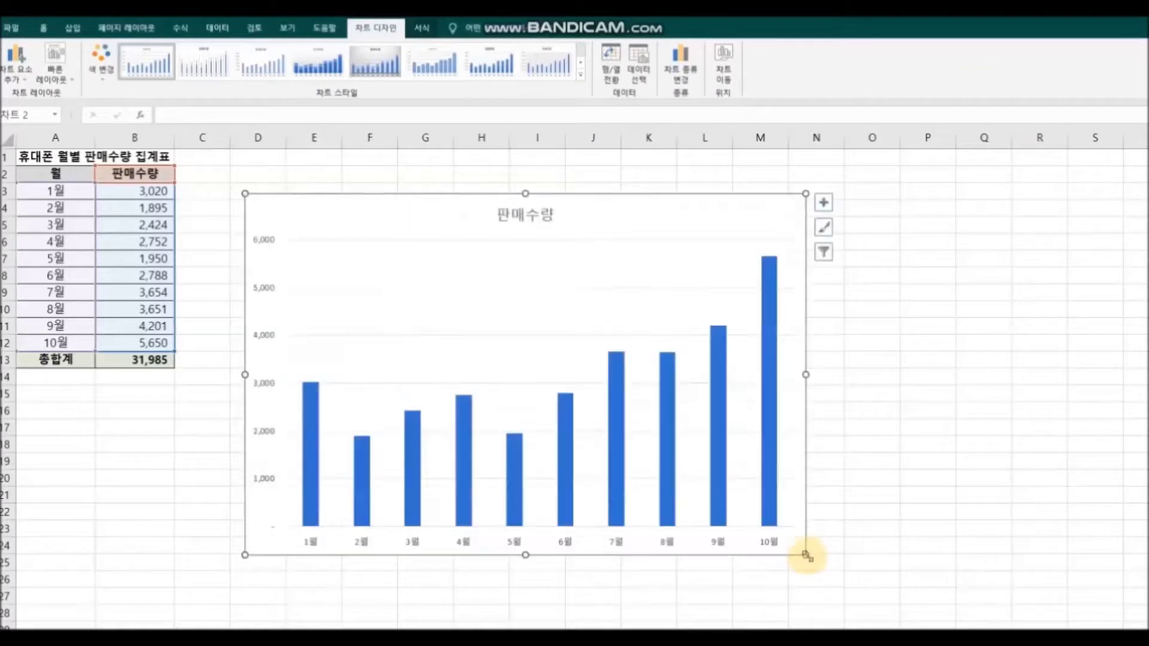
Replace the chart title with the table heading "휴대폰 월별 판매수량 집계표" copied from cell A1.
left_click_drag(42, 161, 129, 156)
right_click(131, 159)
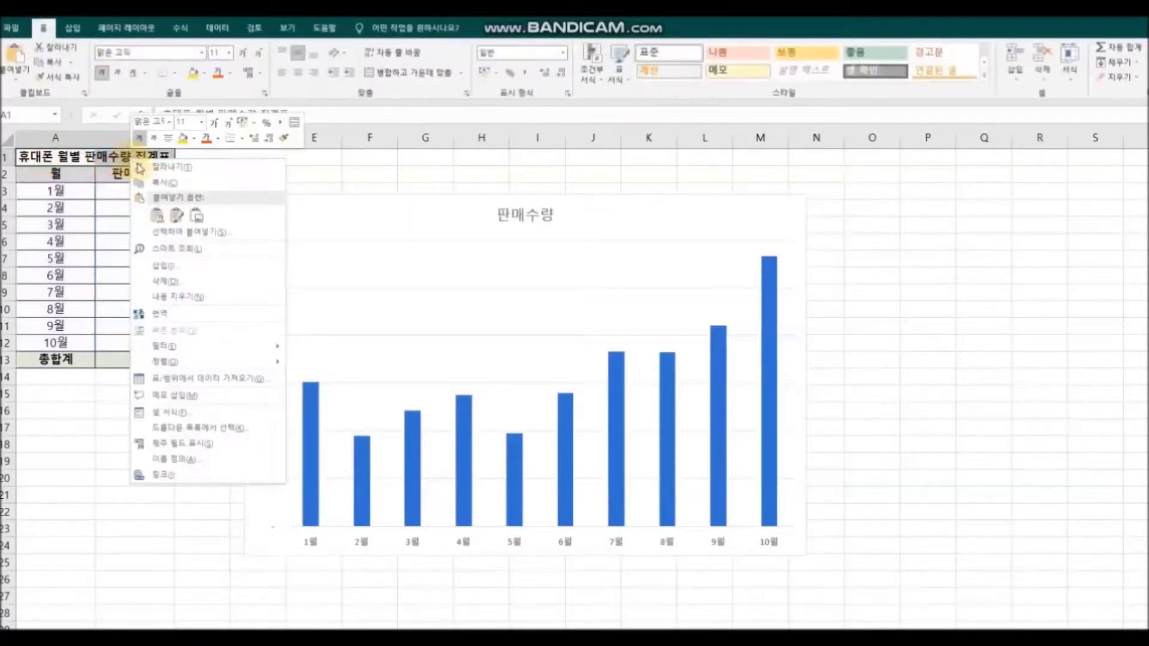
left_click(165, 183)
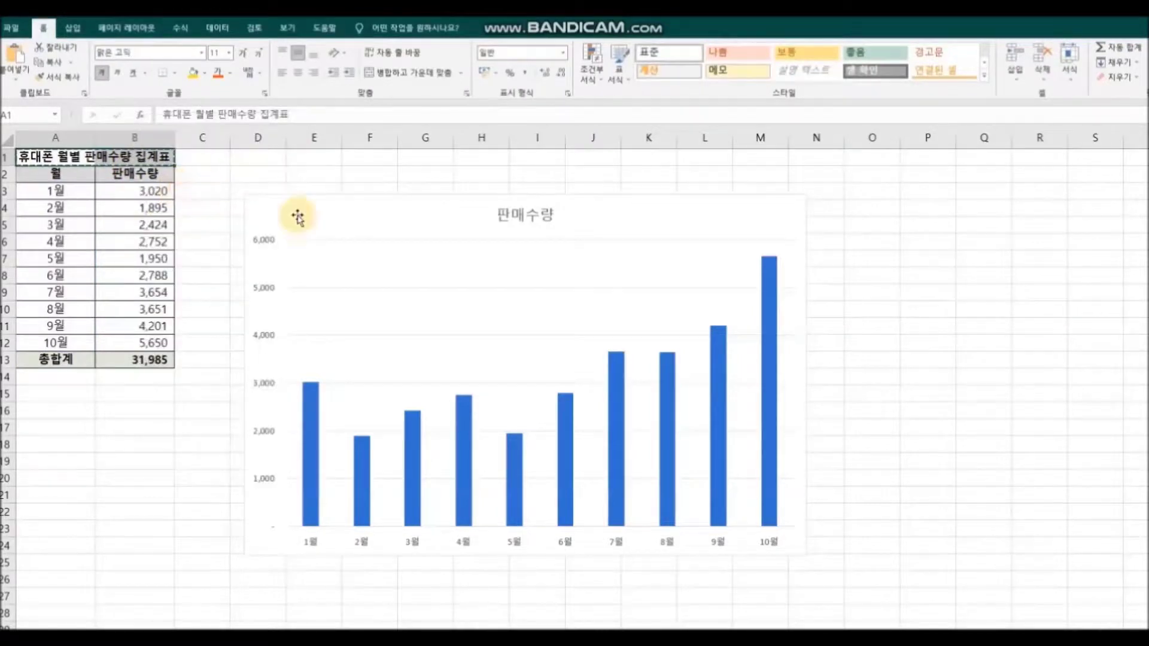
left_click(490, 216)
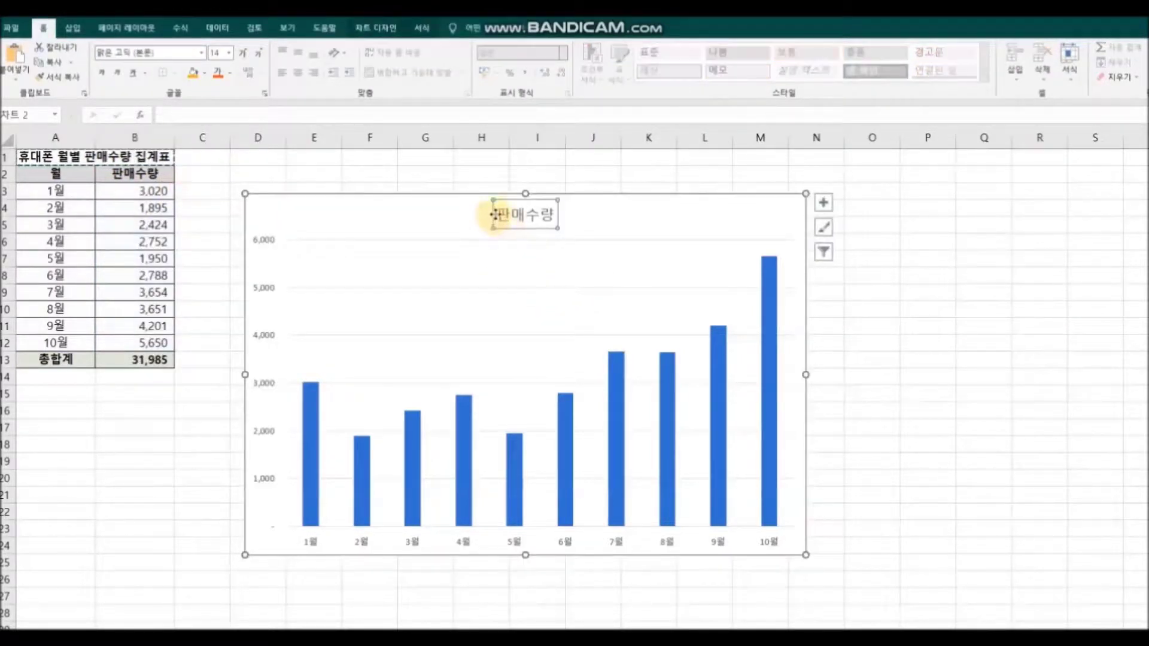
left_click_drag(494, 214, 547, 213)
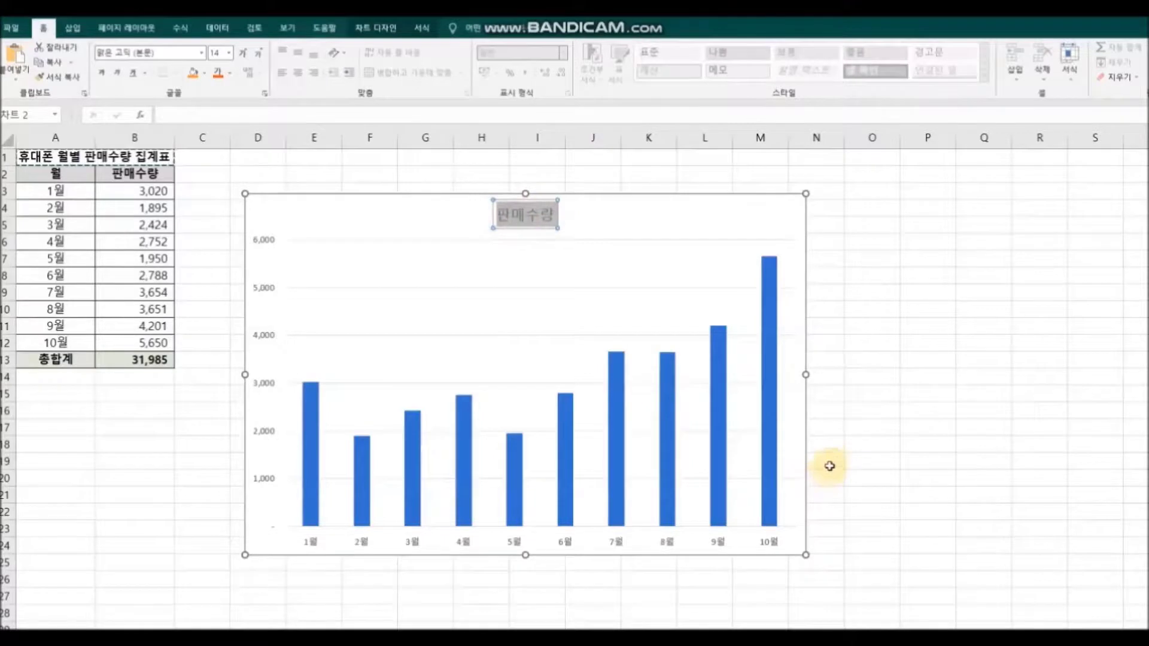
key("ctrl+v")
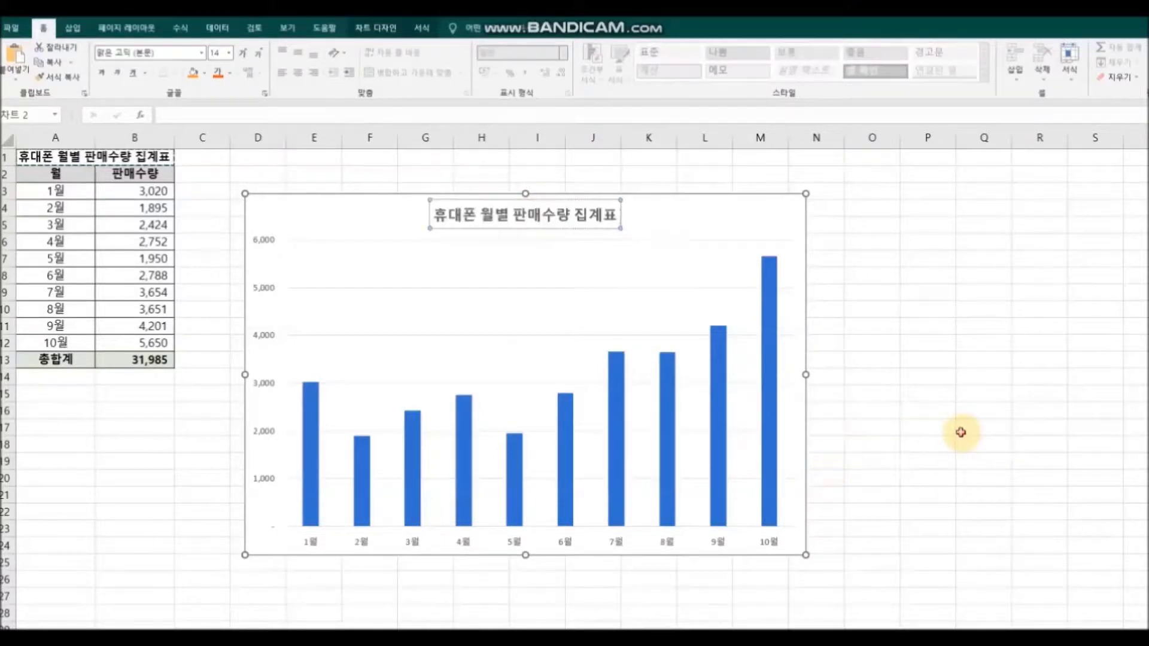
left_click(962, 432)
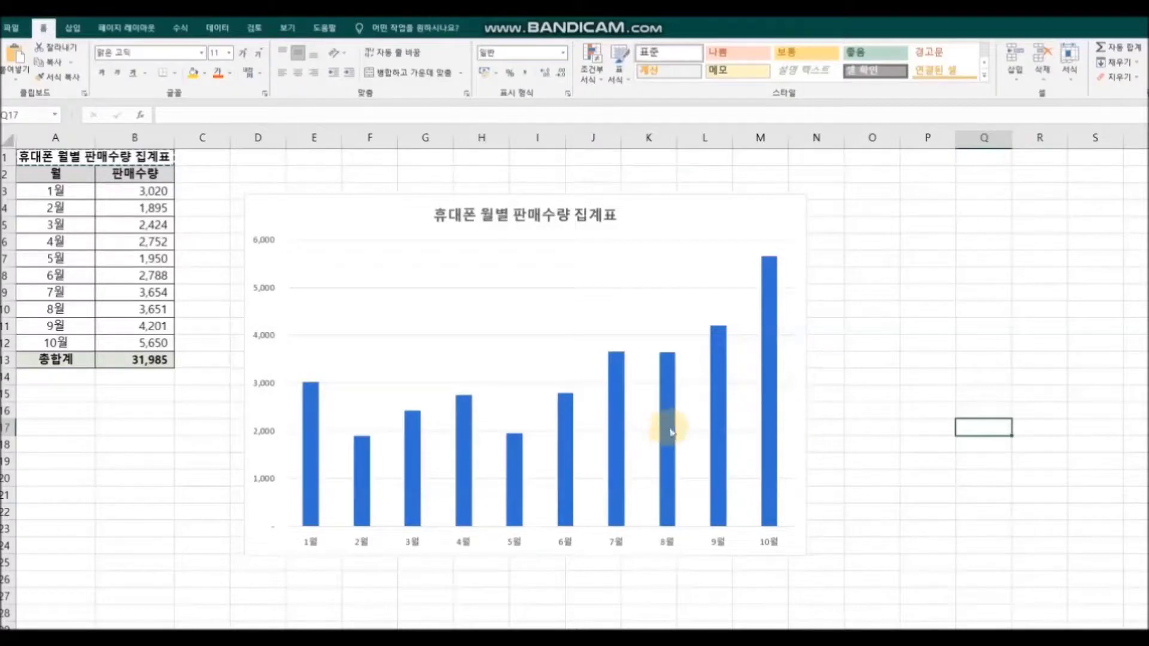
Change the phone sales column chart to a basic line chart (꺾은선형).
left_click(785, 224)
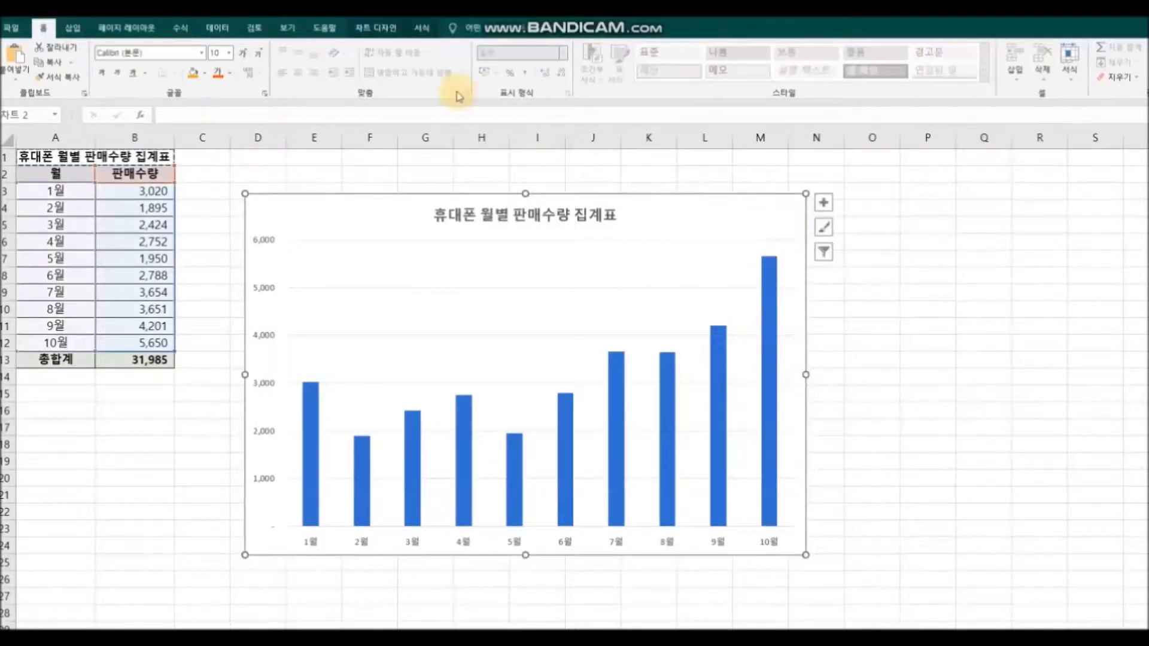
left_click(390, 29)
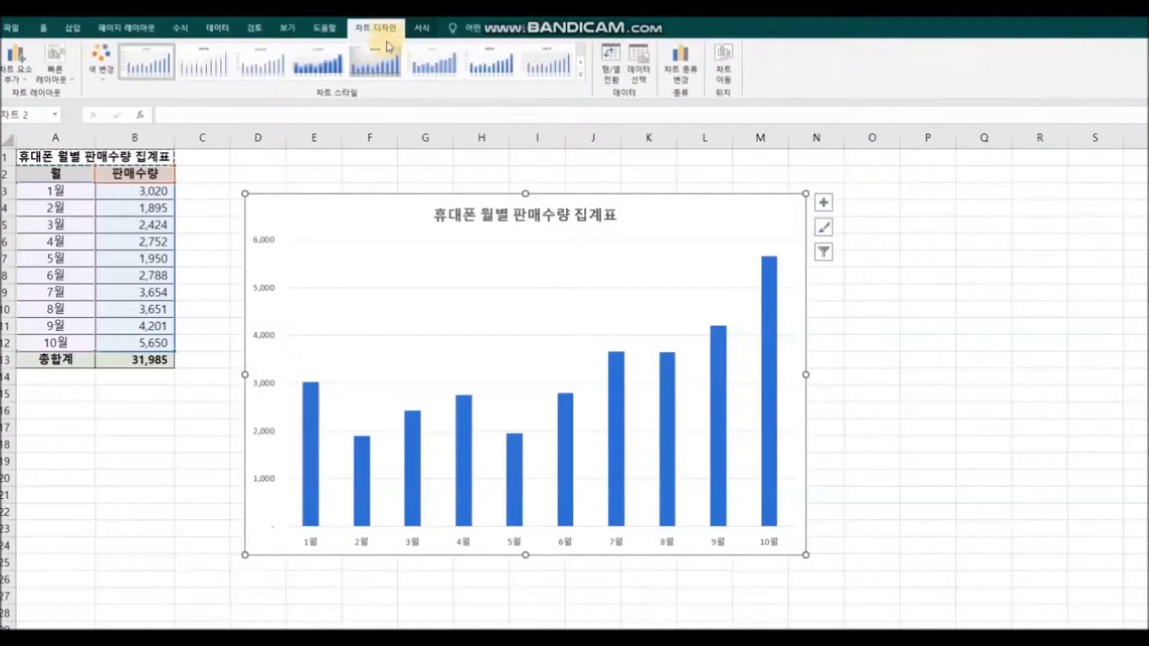
left_click(696, 84)
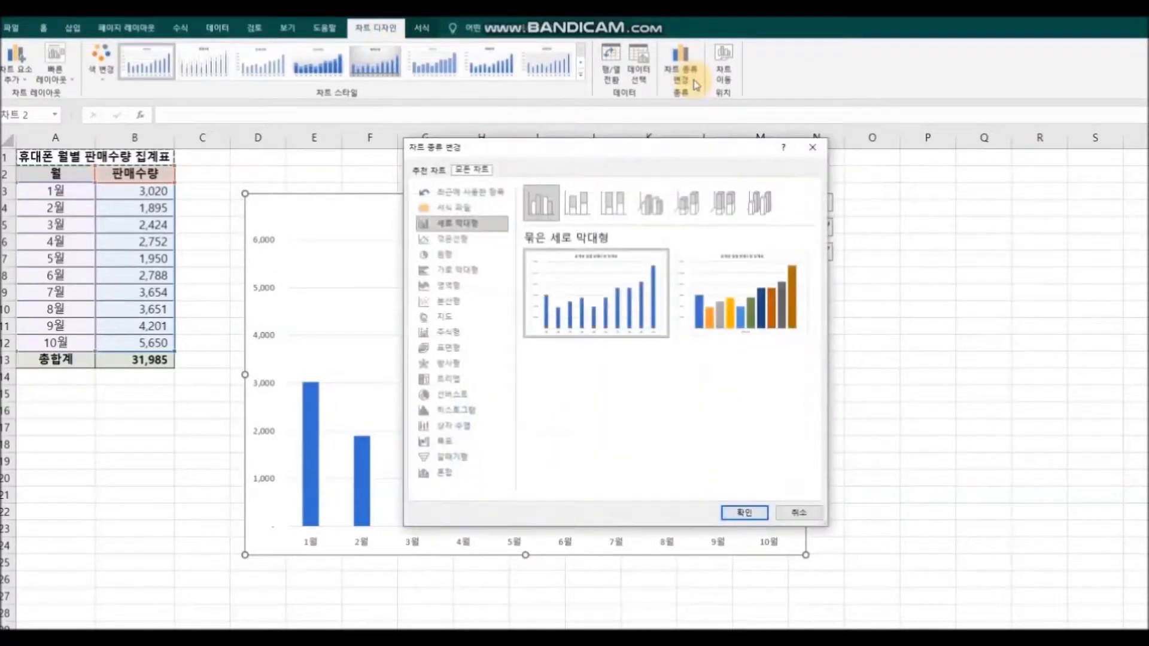
left_click(476, 242)
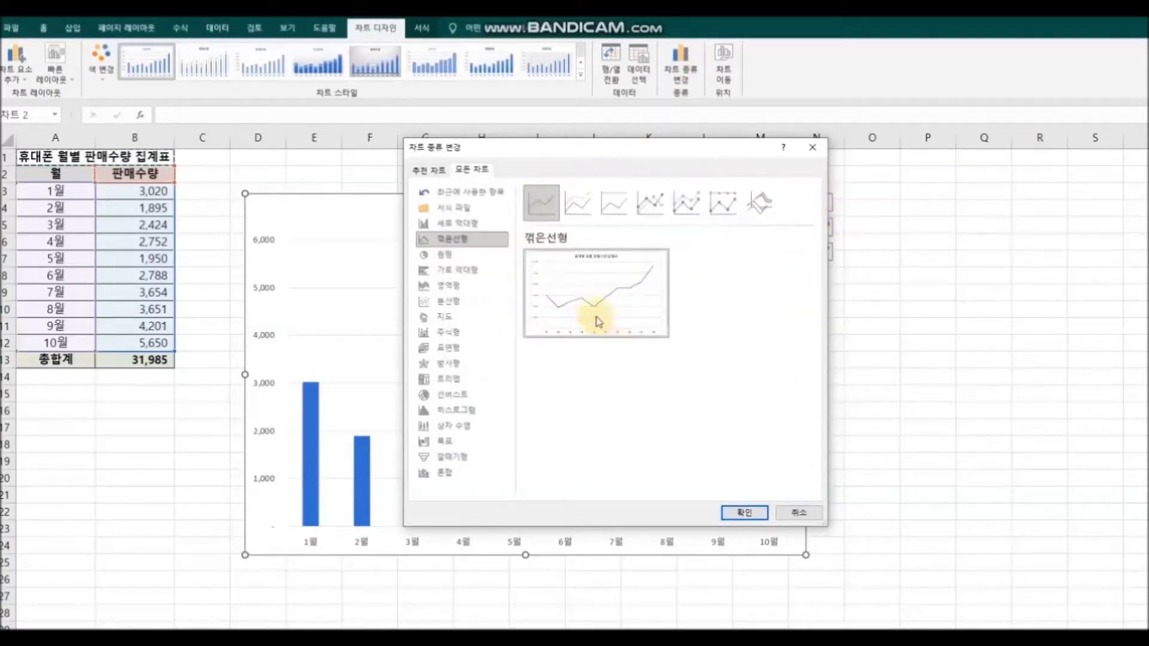
left_click(736, 515)
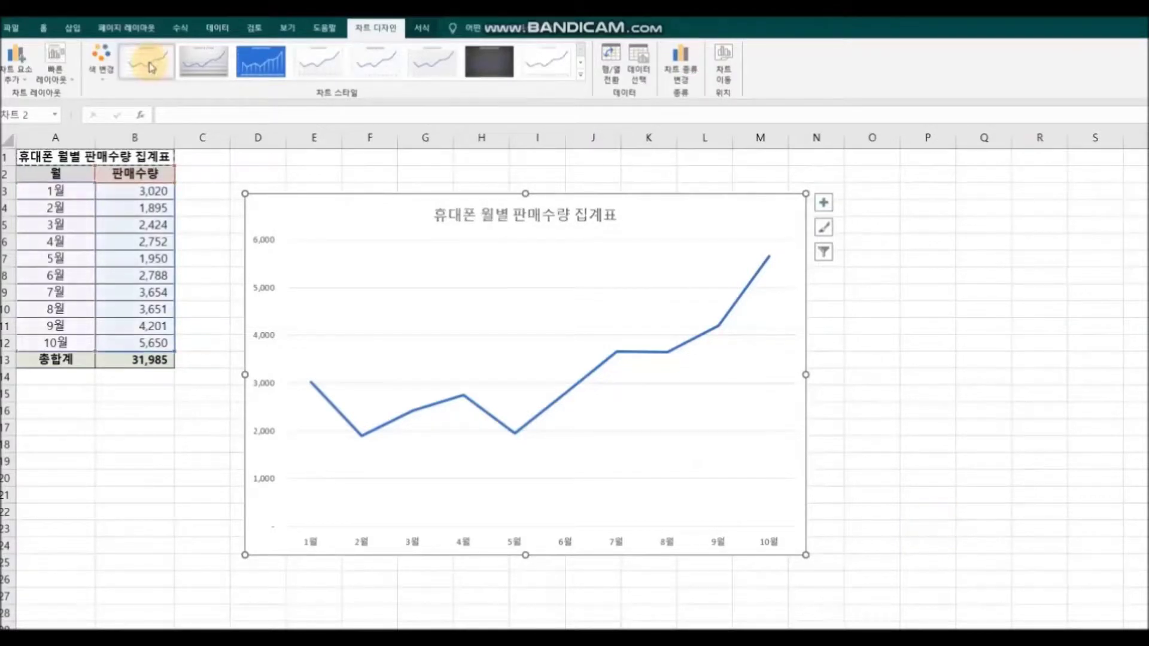
Try several line chart styles and apply the one with blue value labels on the points and no vertical axis or gridlines.
left_click(210, 71)
left_click(259, 63)
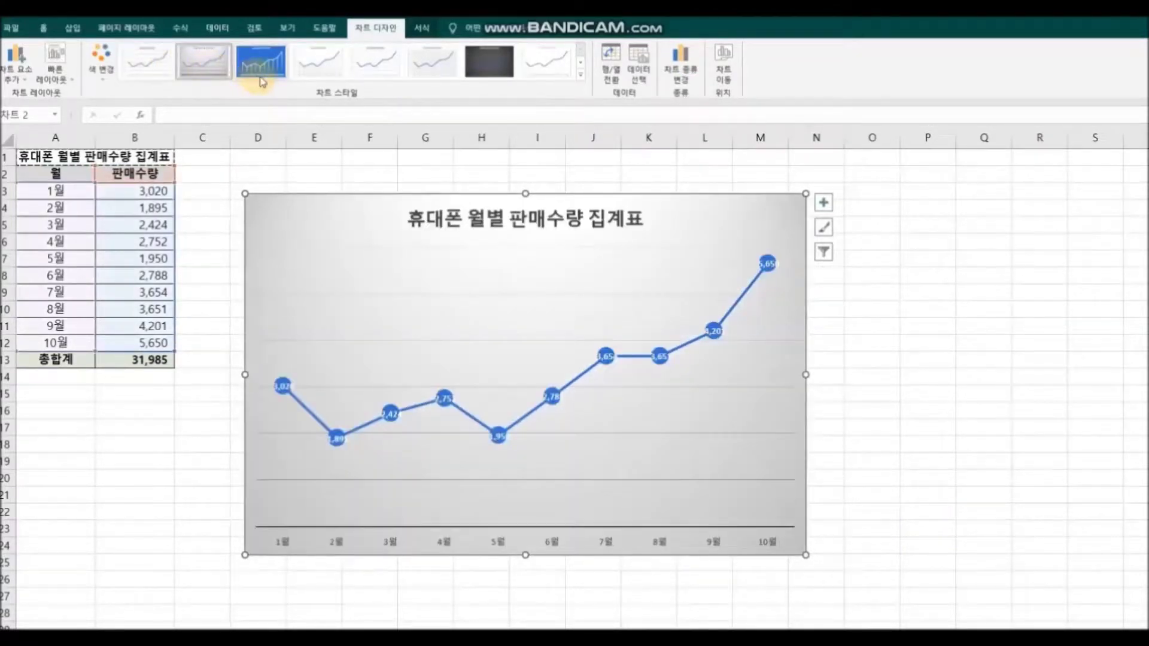
left_click(314, 71)
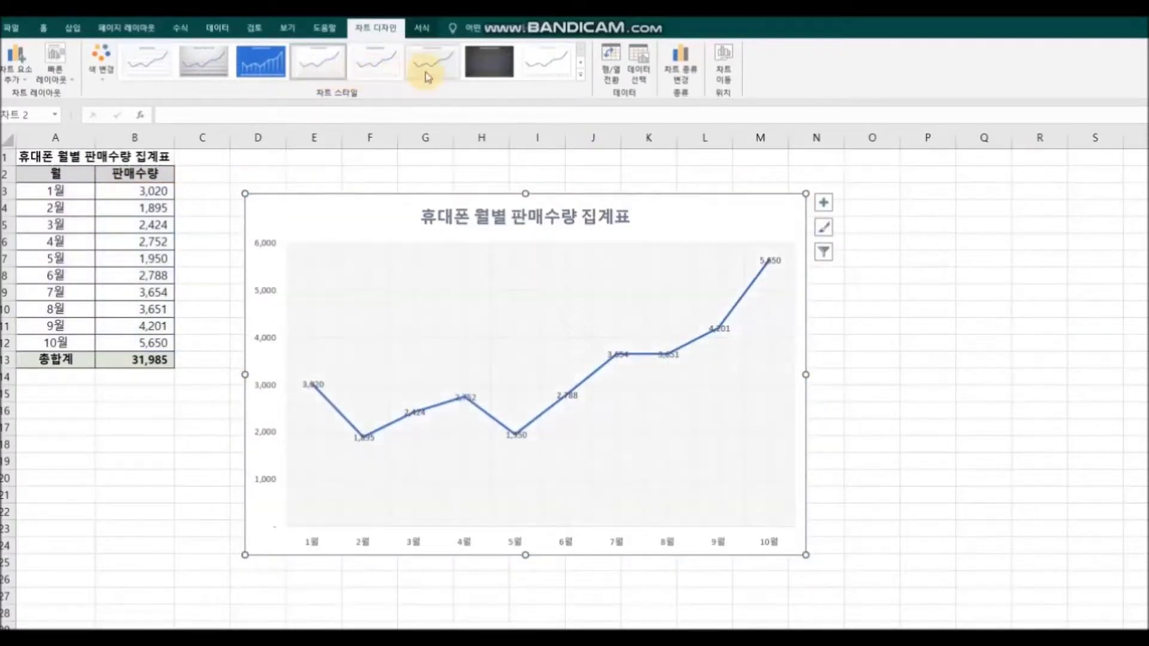
left_click(579, 63)
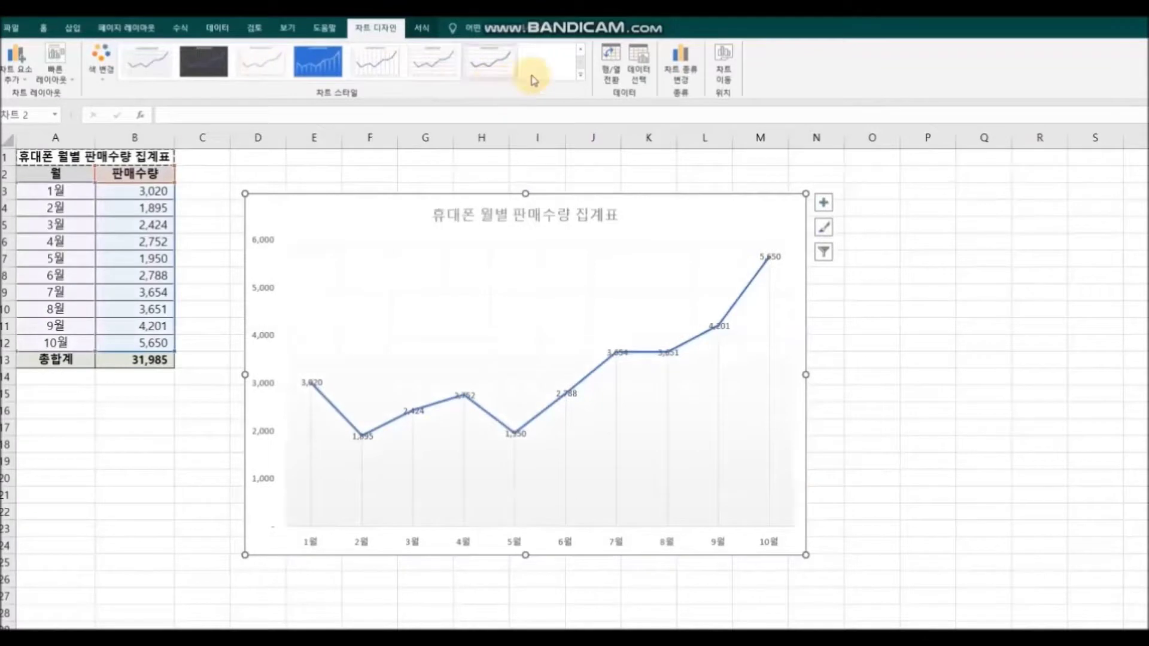
left_click(579, 52)
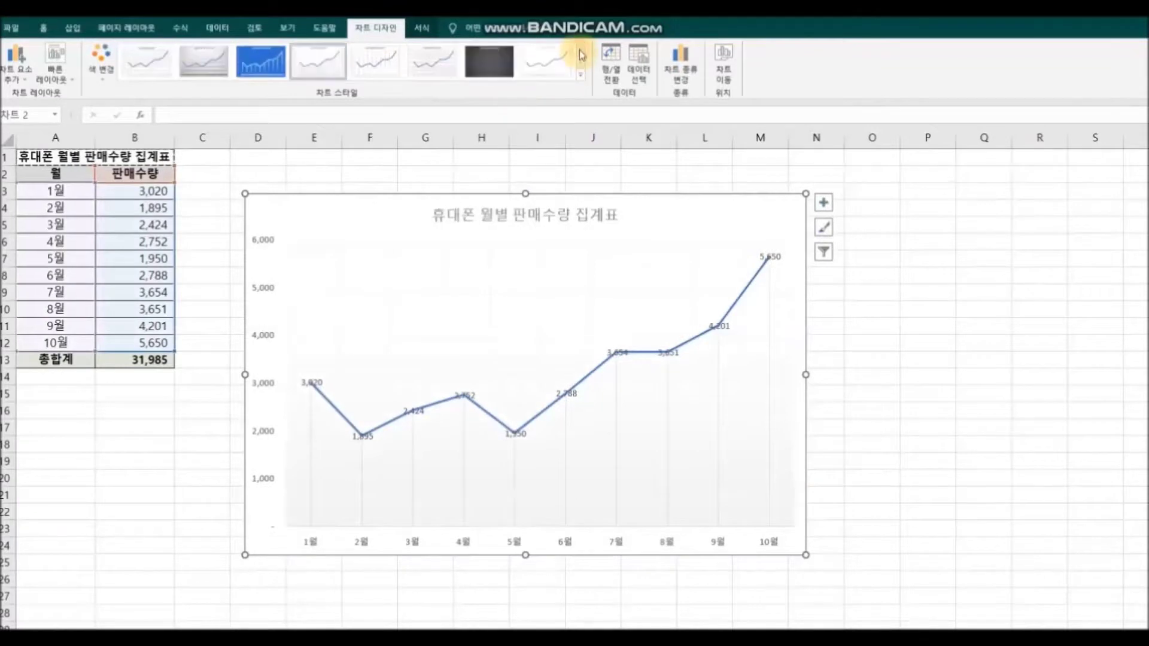
left_click(549, 72)
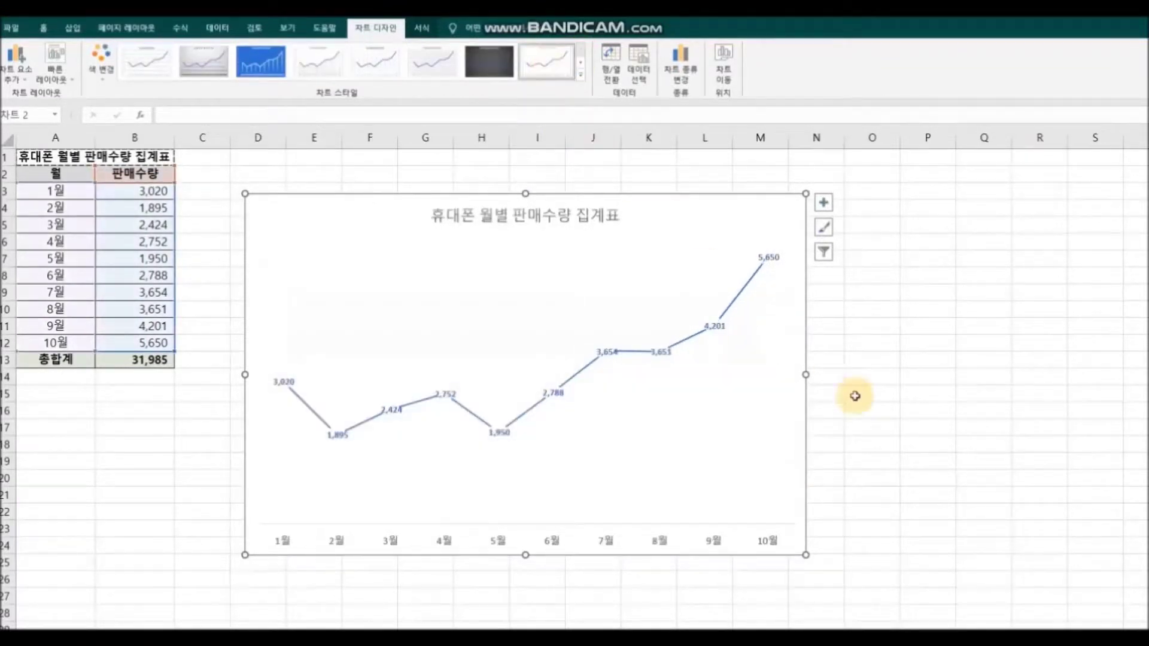
left_click(905, 393)
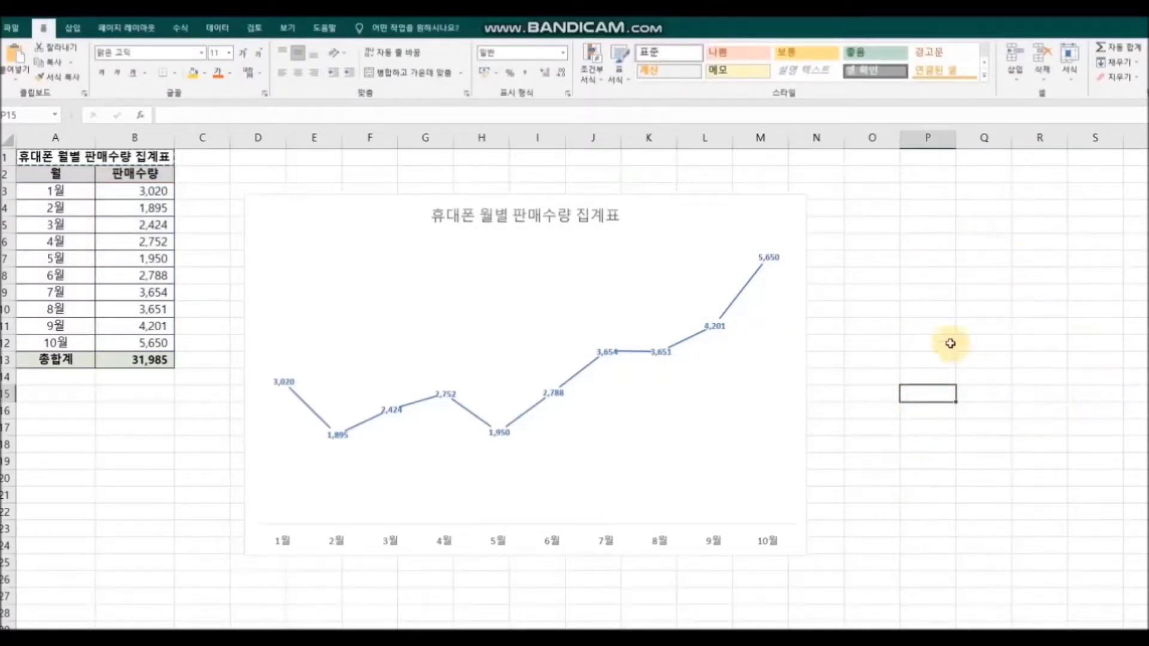
Hide the worksheet's cell gridlines (눈금선).
left_click(287, 28)
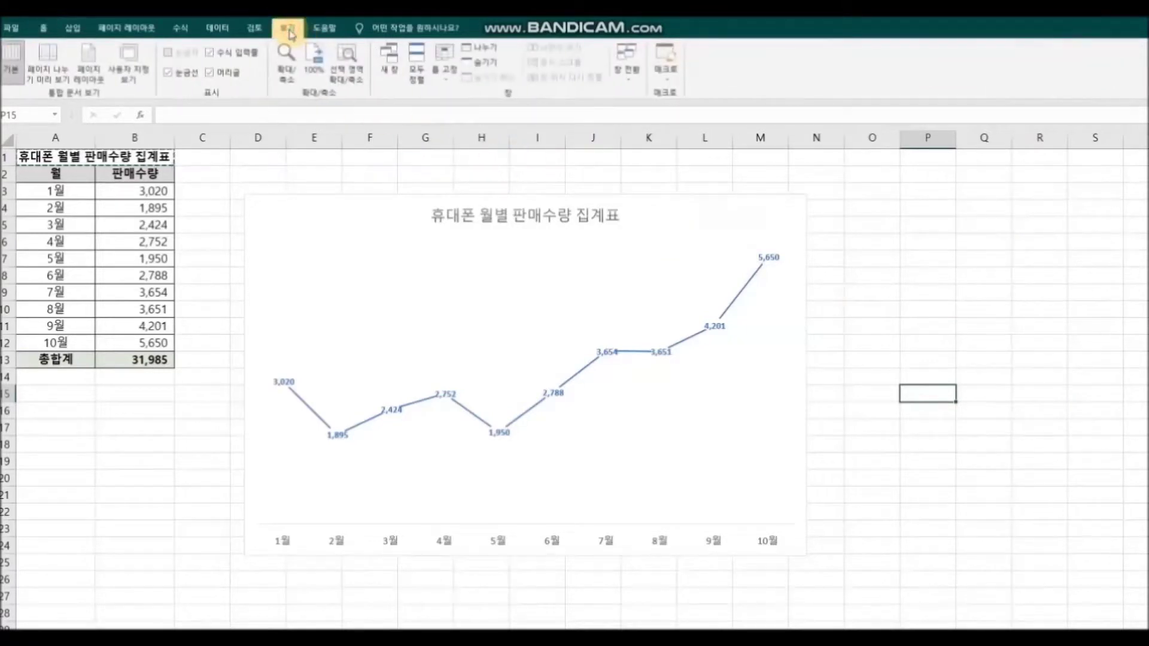
left_click(178, 78)
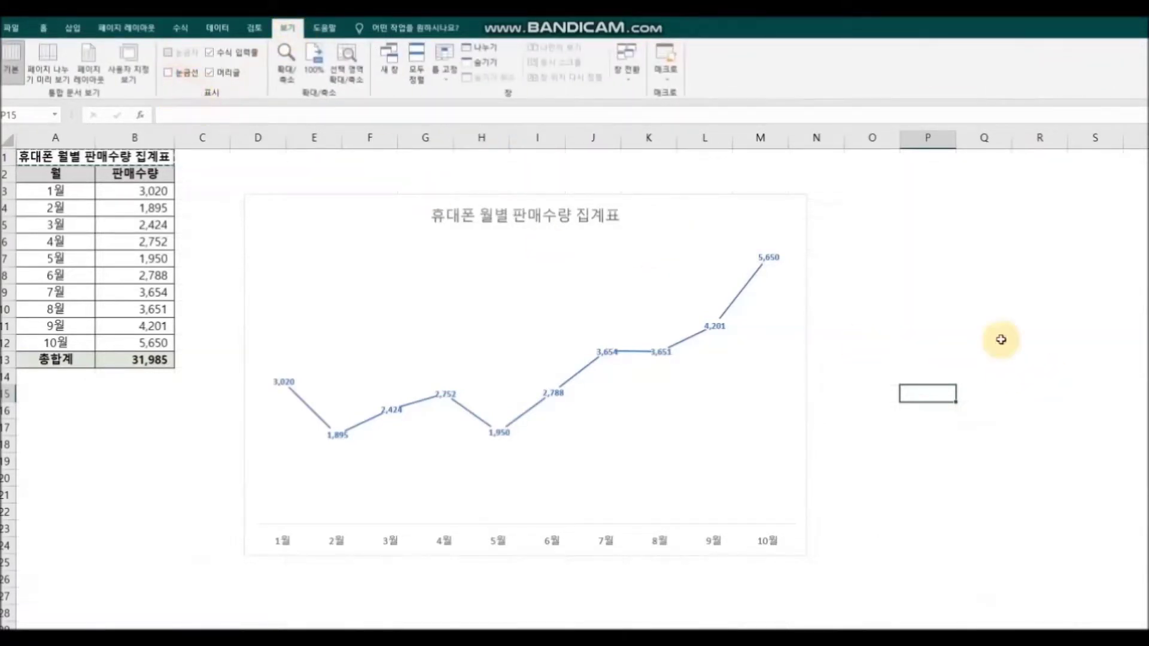
left_click(996, 337)
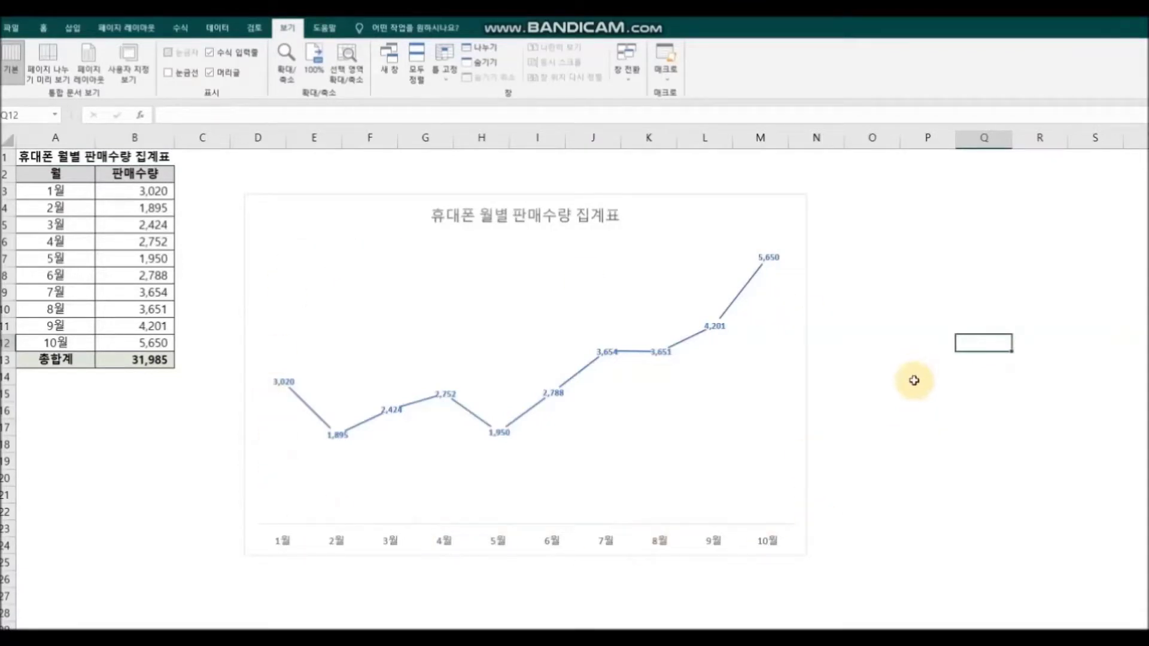
Fill the chart area with the light blue gradient that fades from darker at the top to paler at the bottom.
left_click(778, 239)
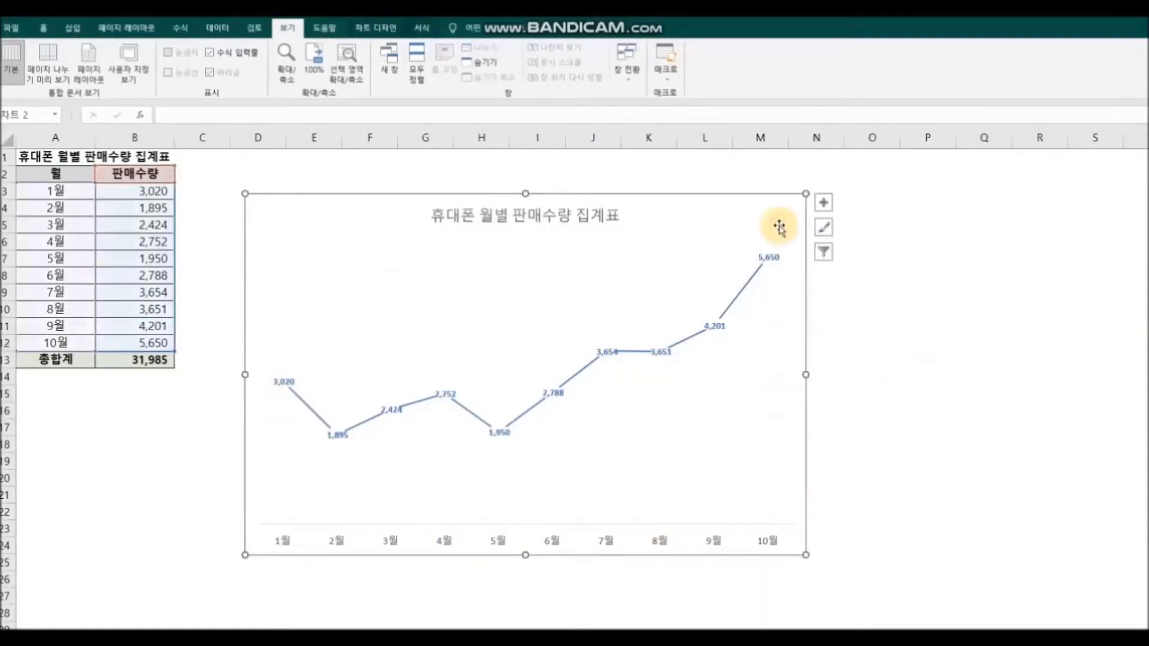
right_click(781, 230)
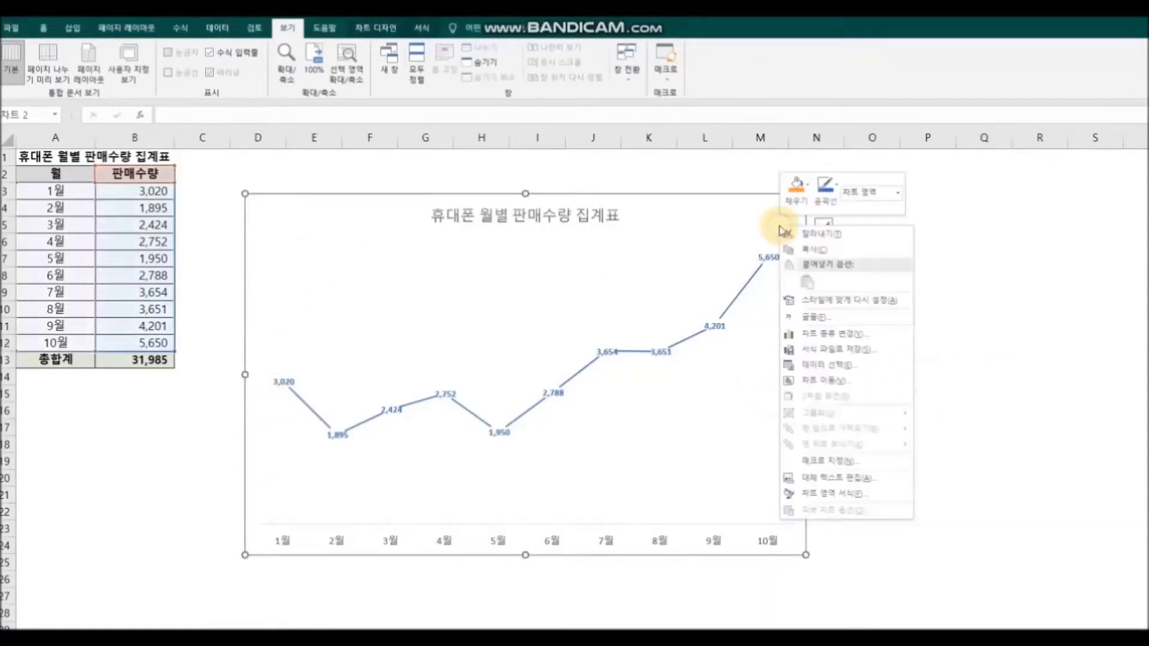
left_click(804, 205)
mouse_move(879, 383)
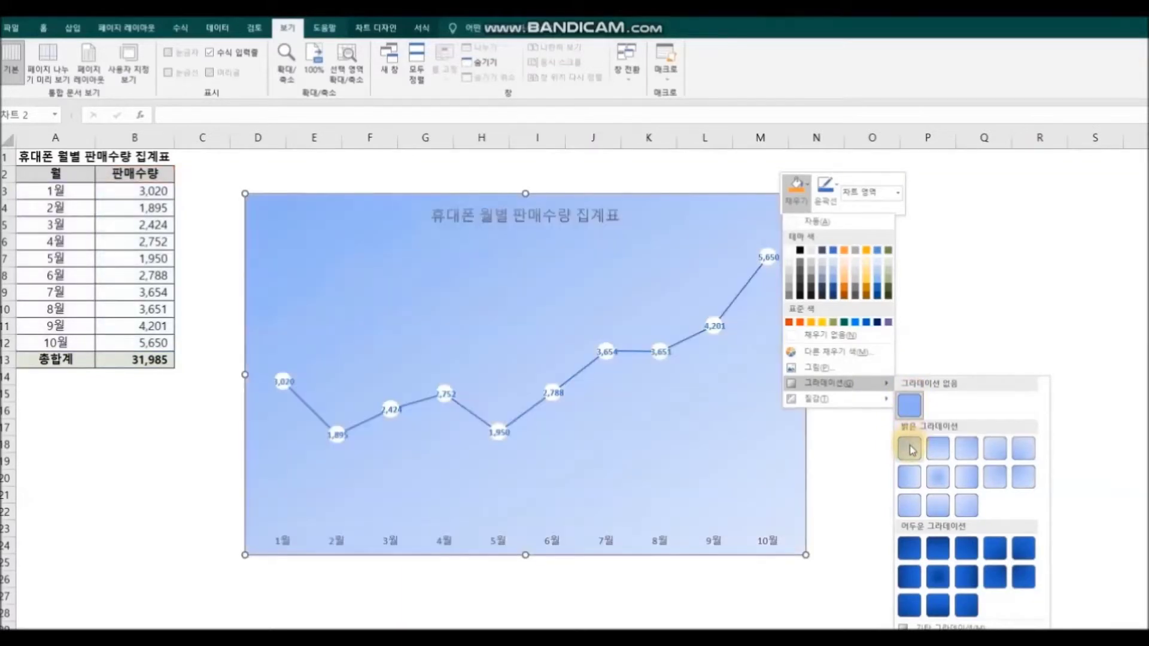
left_click(939, 450)
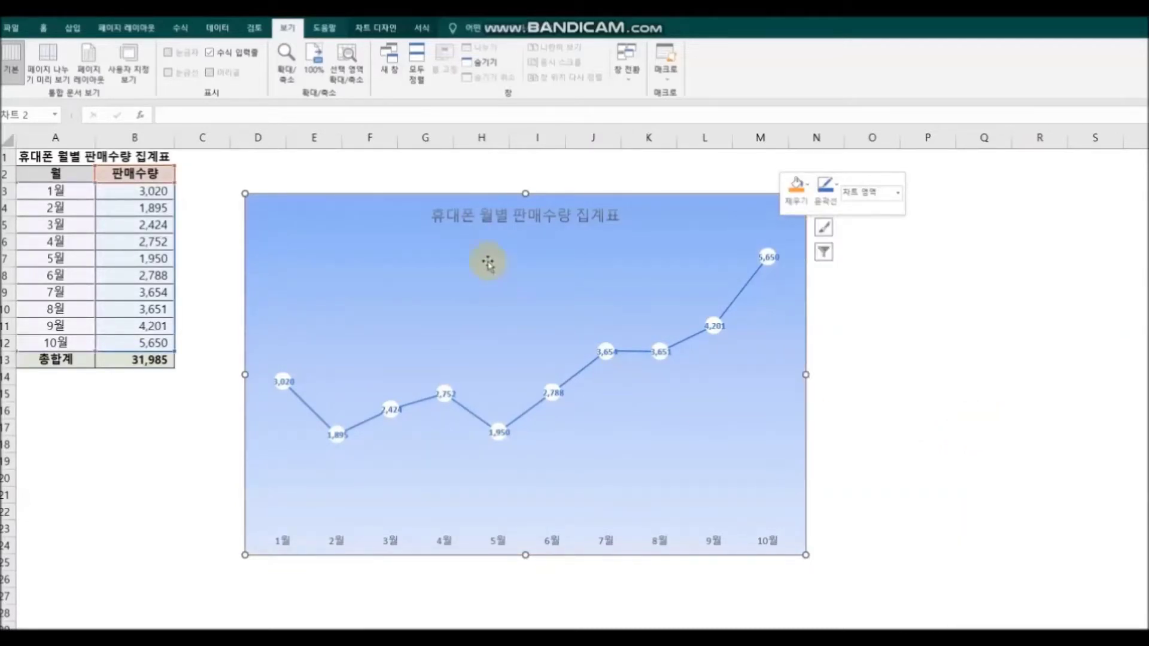
Set the font colour of the whole chart title to white.
left_click(433, 213)
left_click_drag(433, 216, 624, 222)
left_click(707, 208)
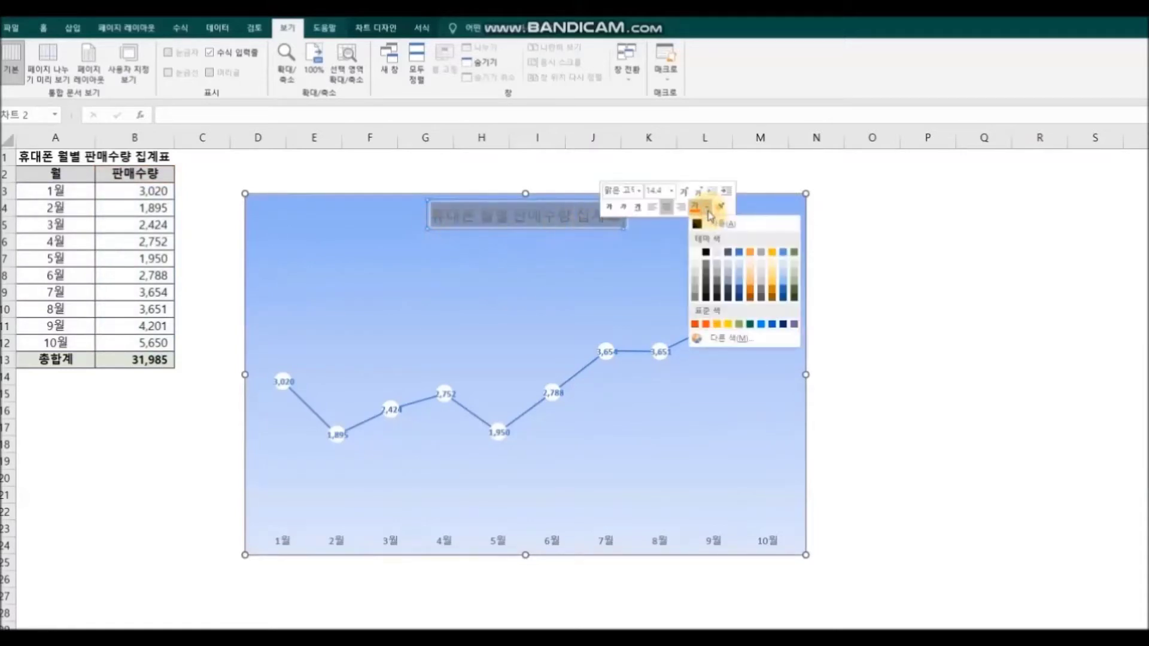
left_click(698, 253)
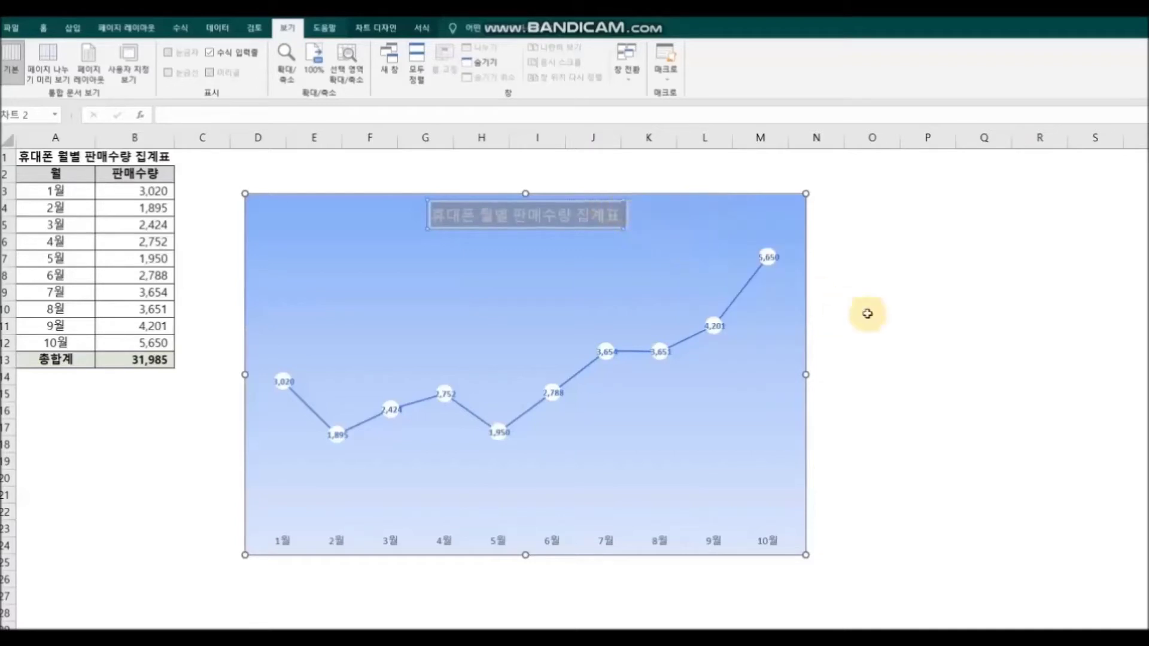
left_click(921, 332)
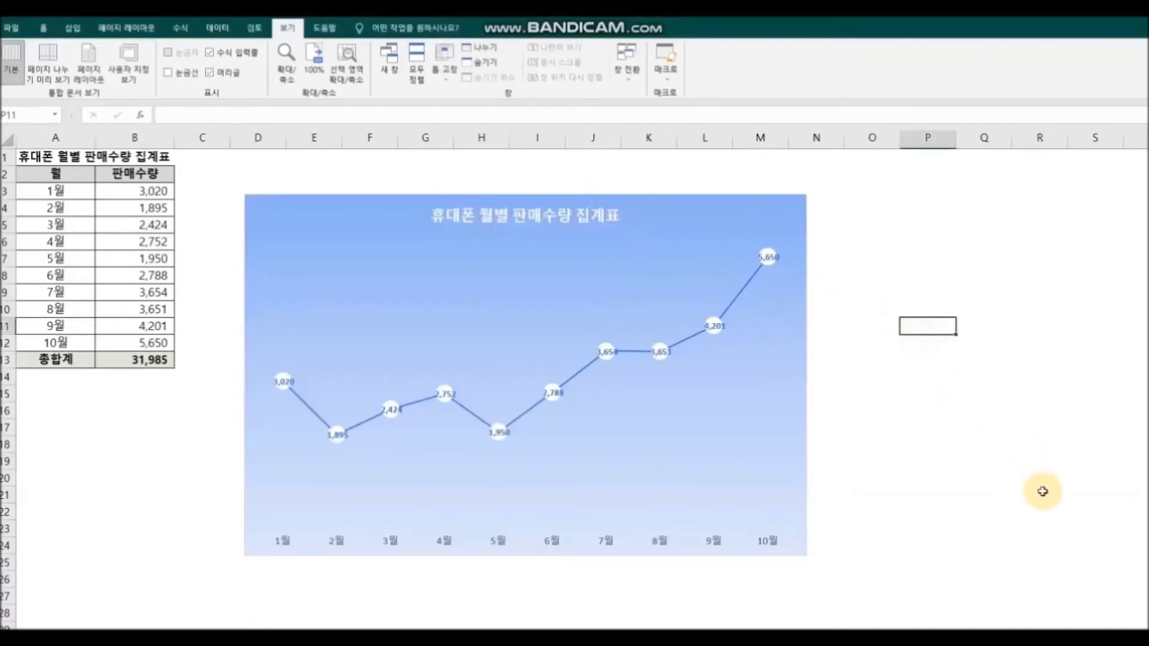